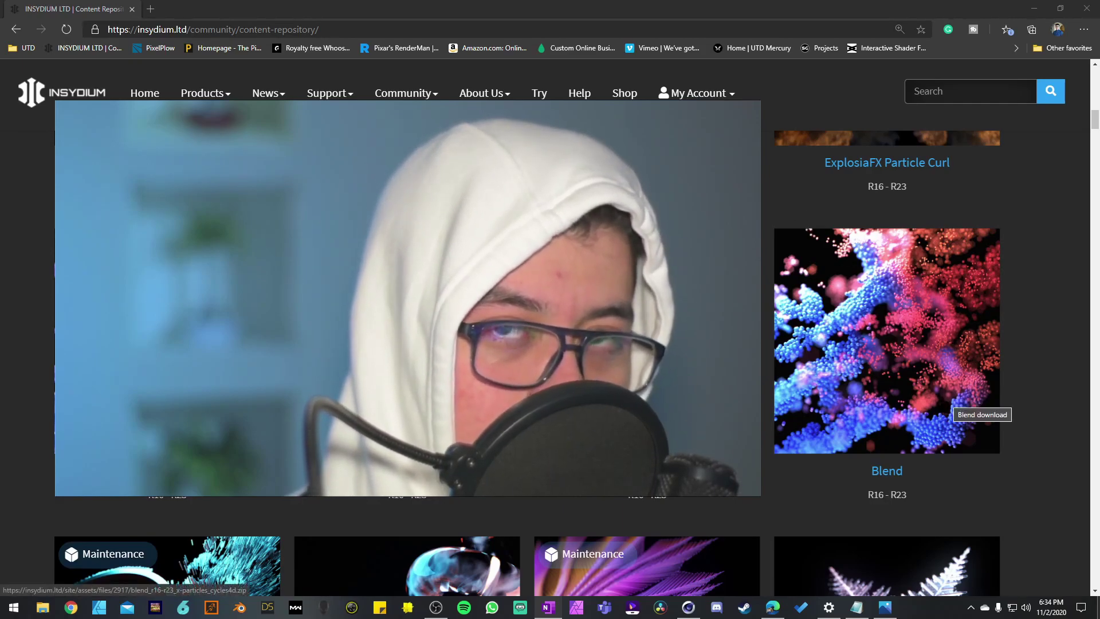
Step: Browse the INSYDIUM content repository's example scenes, such as Blend, Flock Examples and Ocean FluidFLIP Foam Deformer
scroll(802, 424, up, 10)
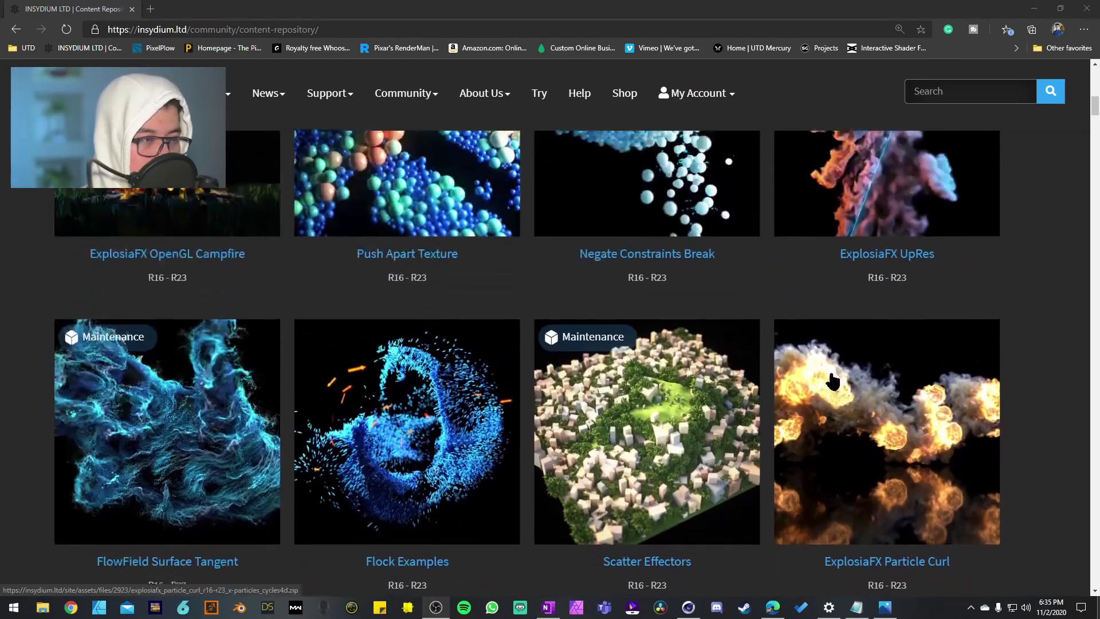
scroll(761, 366, up, 5)
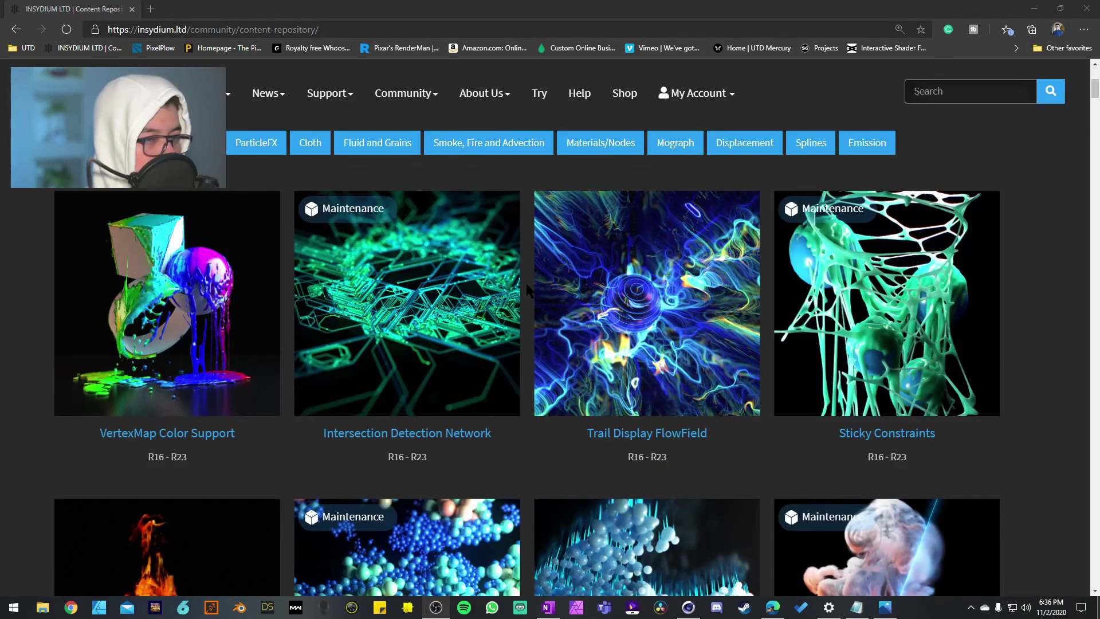
scroll(526, 283, down, 5)
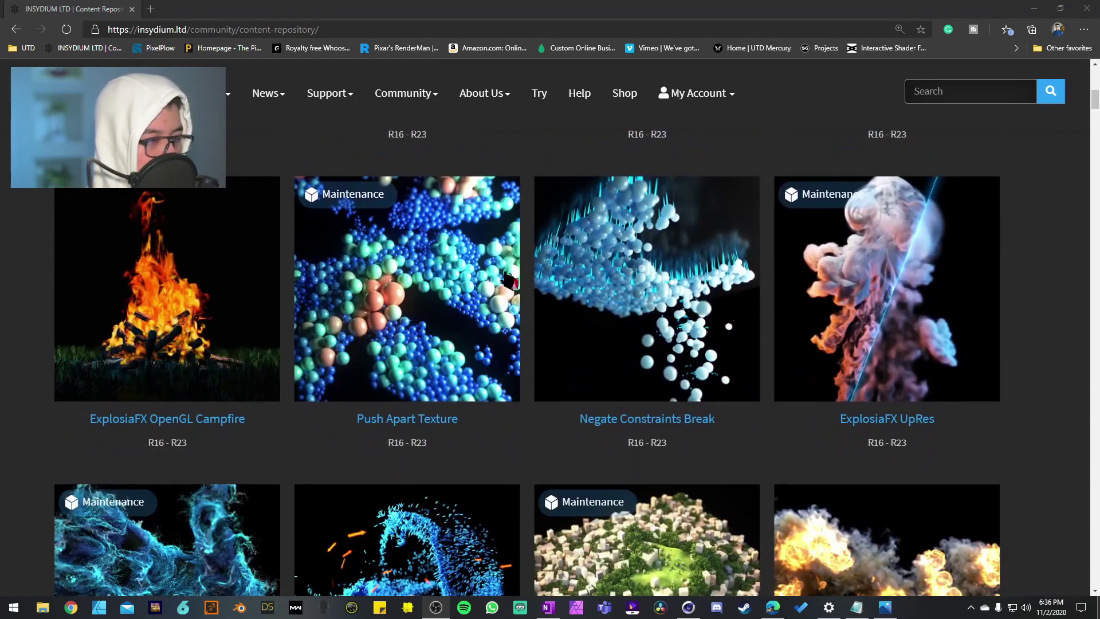
scroll(527, 287, down, 4)
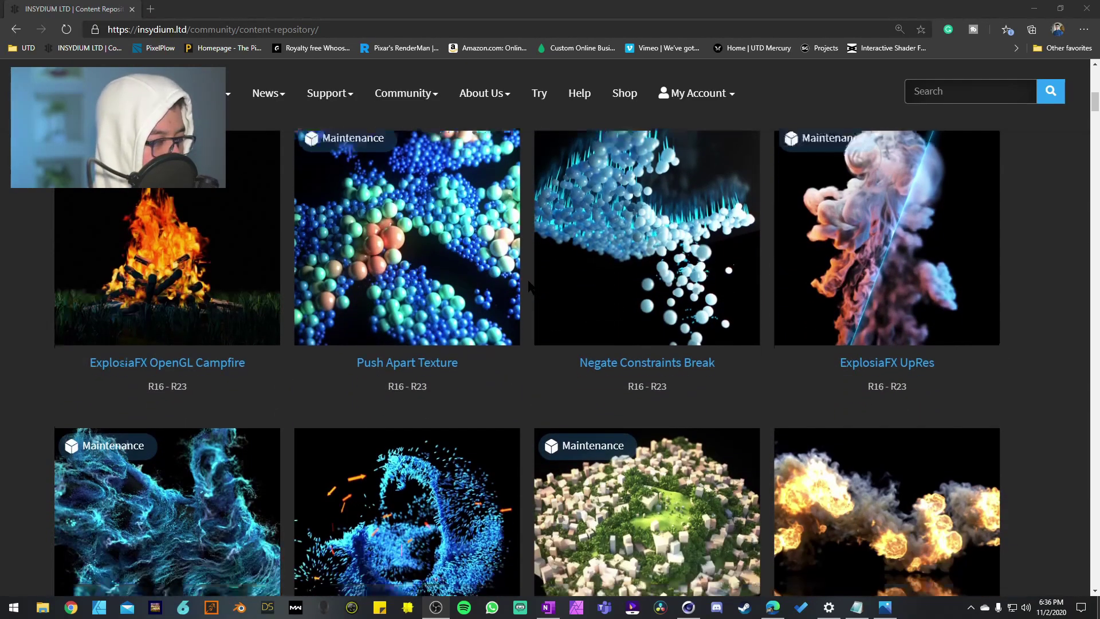
scroll(527, 285, down, 5)
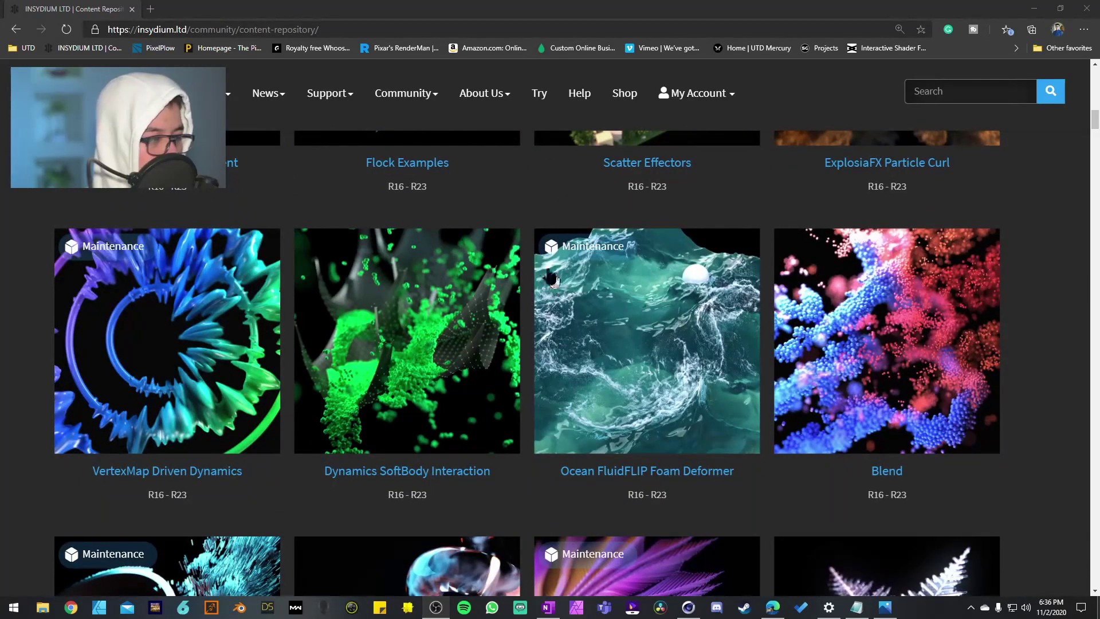
scroll(527, 285, down, 2)
scroll(527, 285, down, 3)
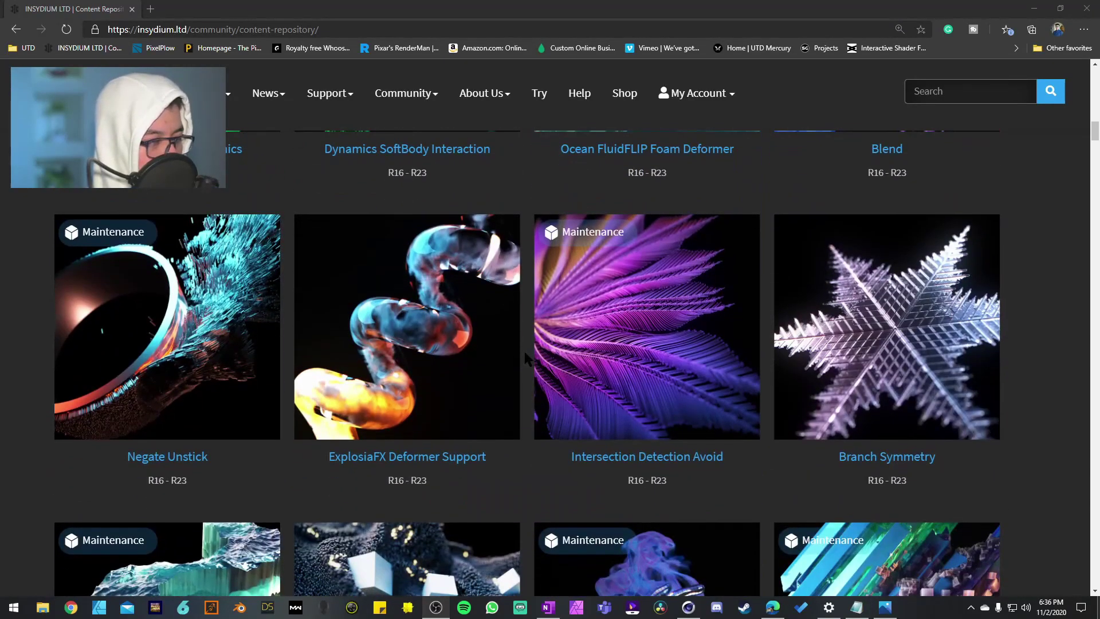
scroll(905, 355, up, 5)
scroll(905, 361, up, 3)
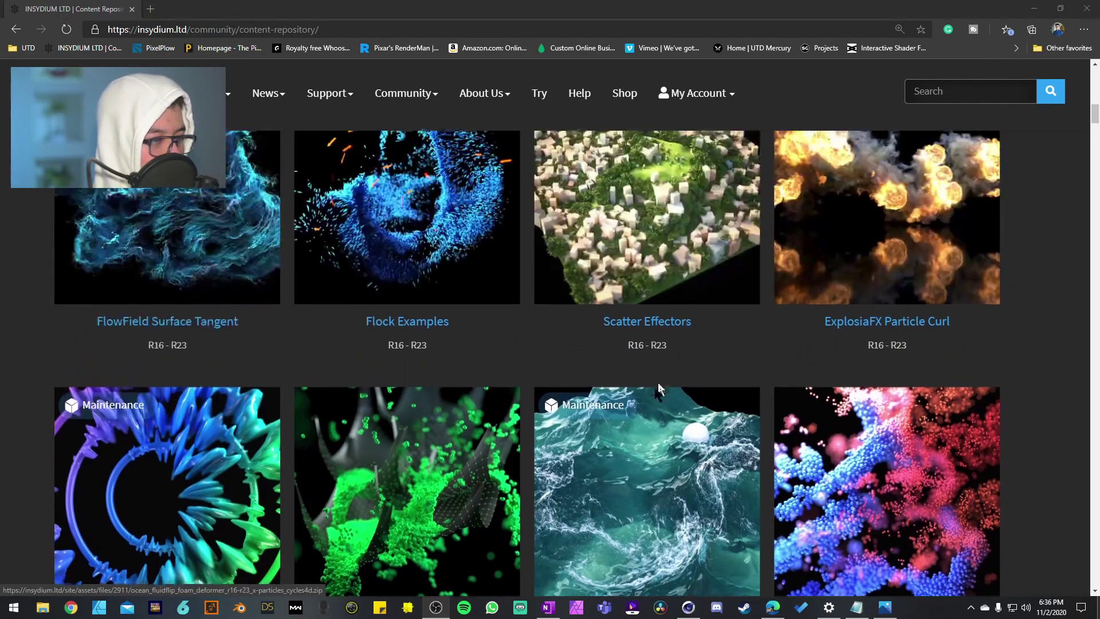
scroll(458, 378, up, 3)
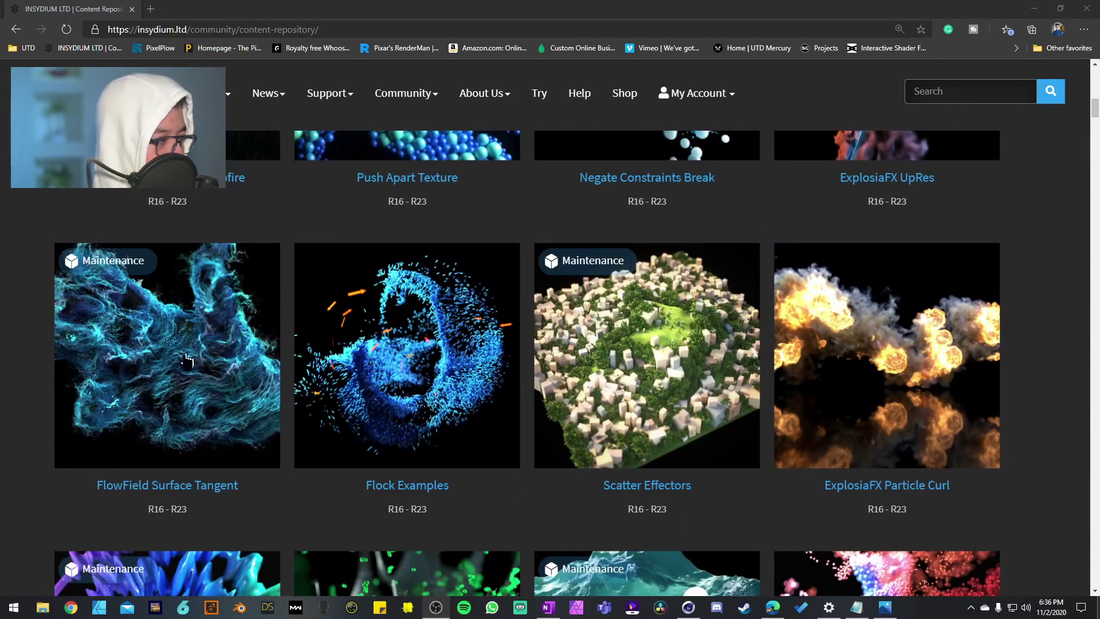
scroll(615, 385, up, 6)
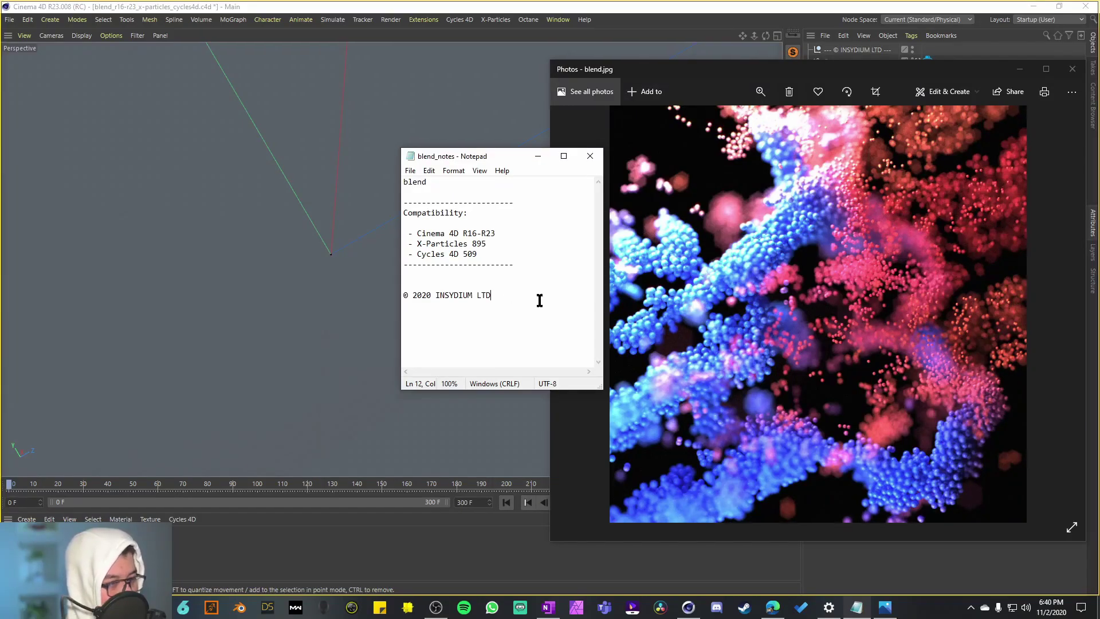
Step: Review the compatibility list and copyright line in the blend notes, and close the notes file
double_click(415, 181)
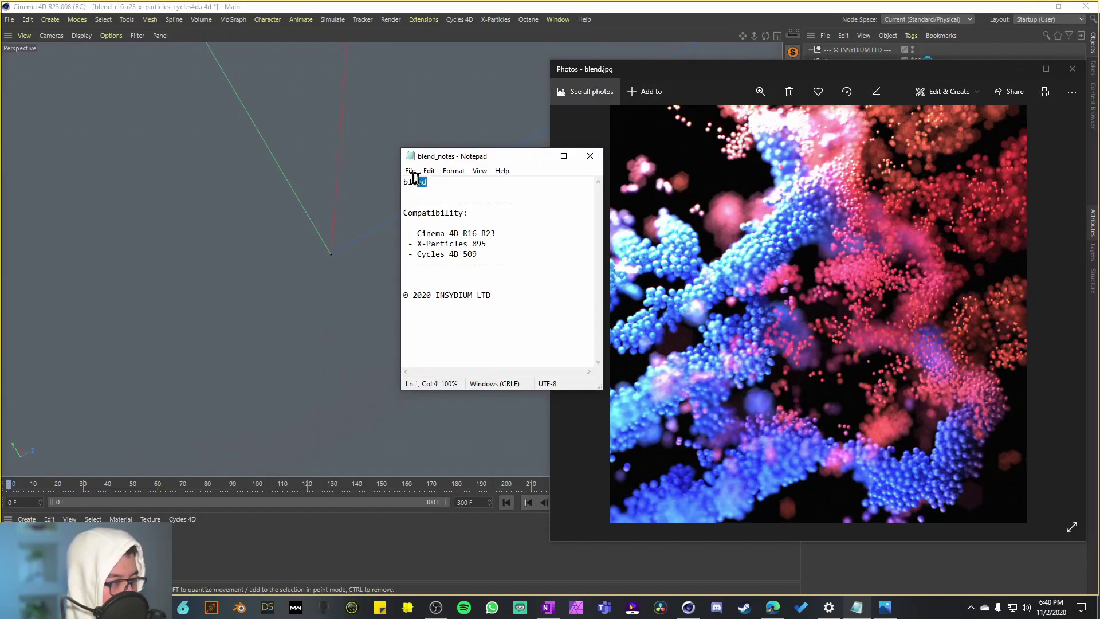
drag(476, 254, 401, 216)
drag(493, 295, 365, 304)
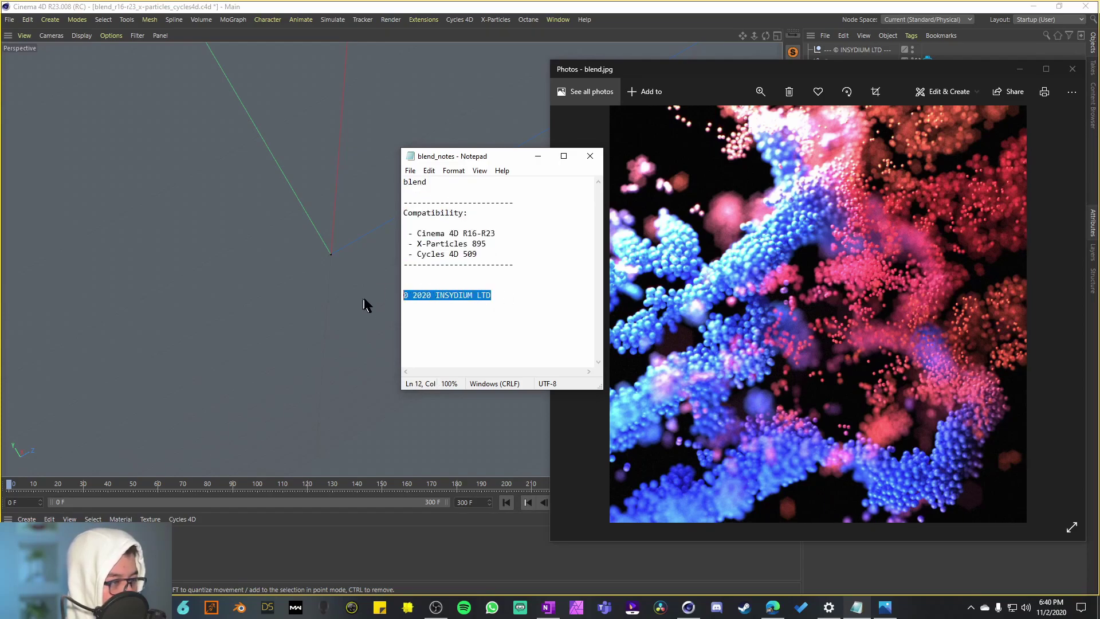
click(437, 228)
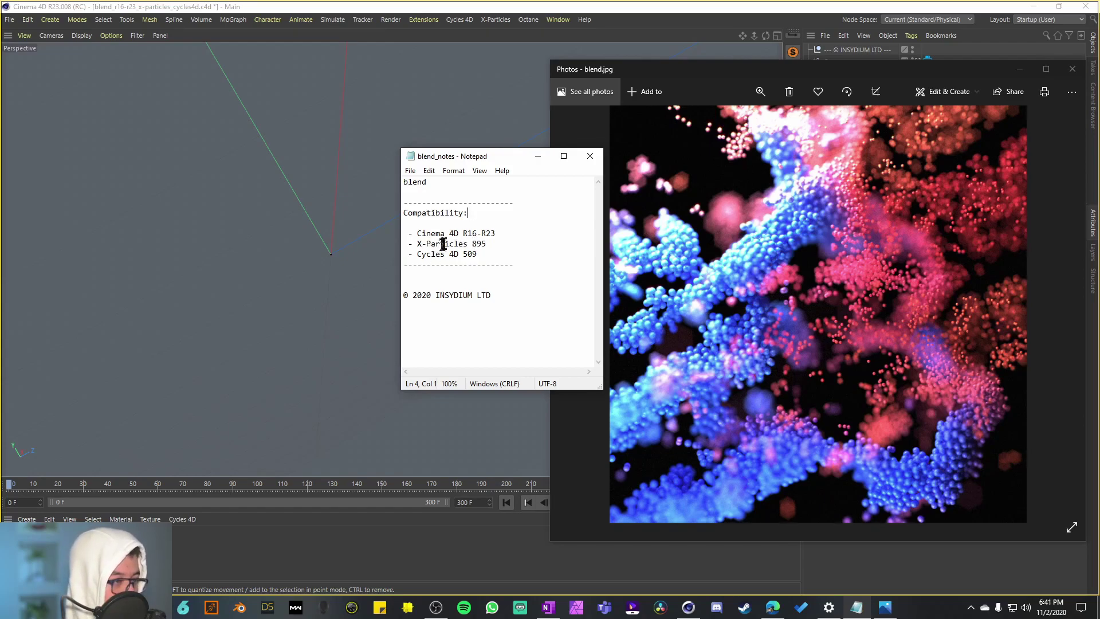
drag(477, 254, 409, 244)
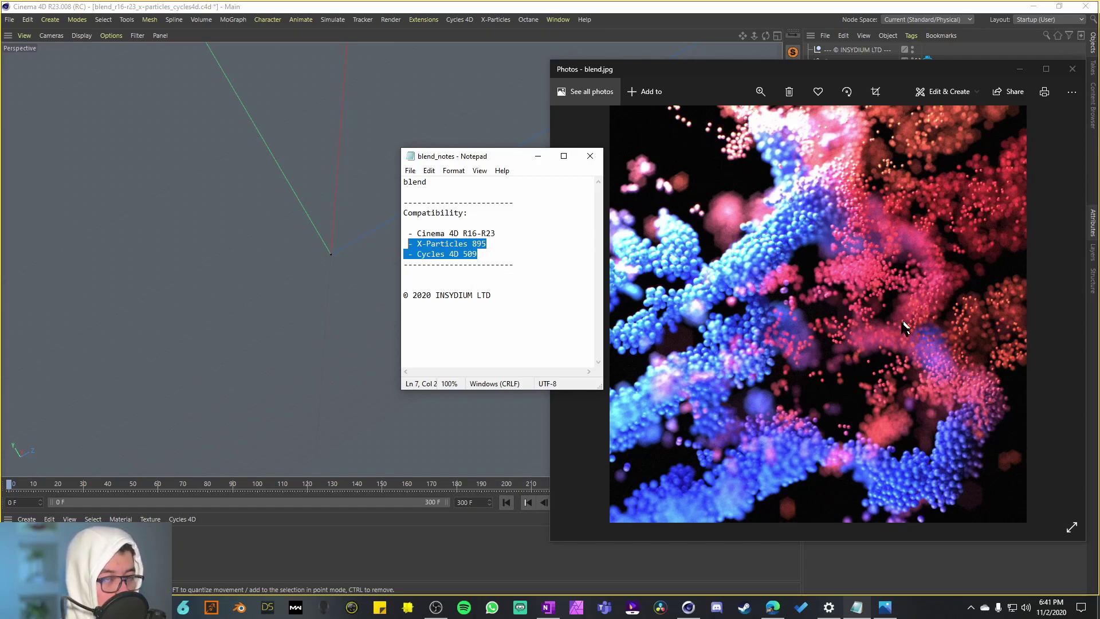
drag(498, 233, 415, 234)
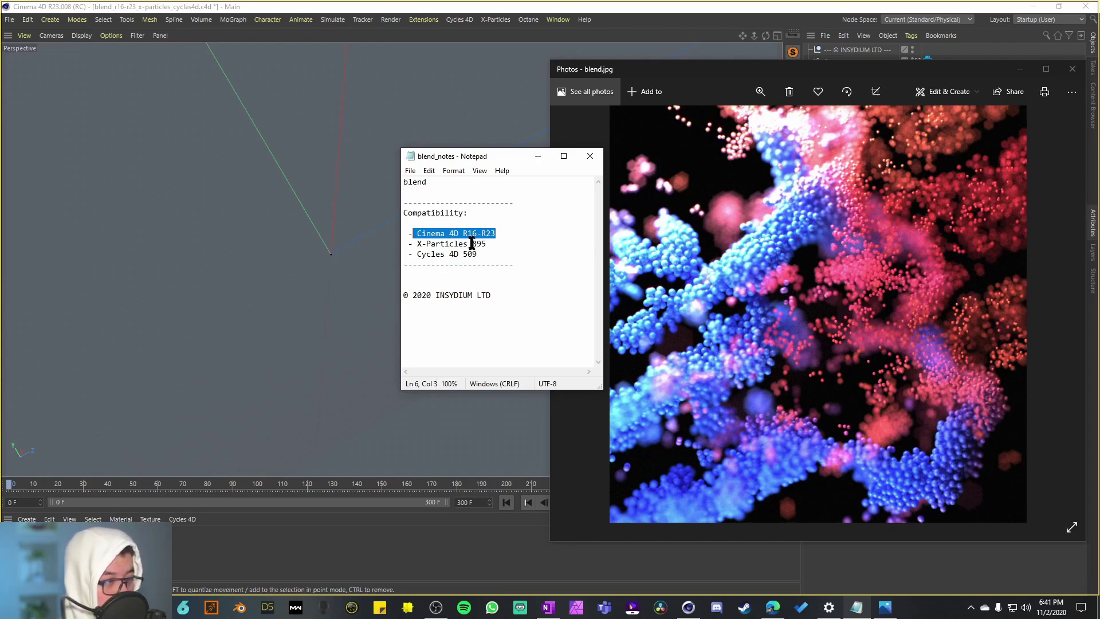
click(486, 253)
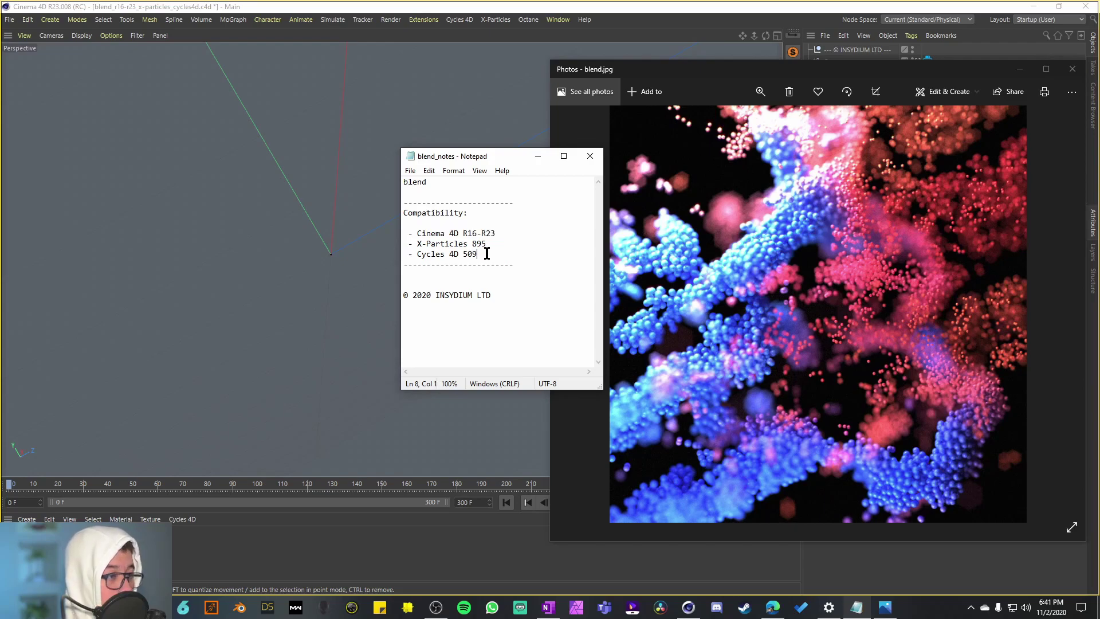
drag(480, 255, 408, 245)
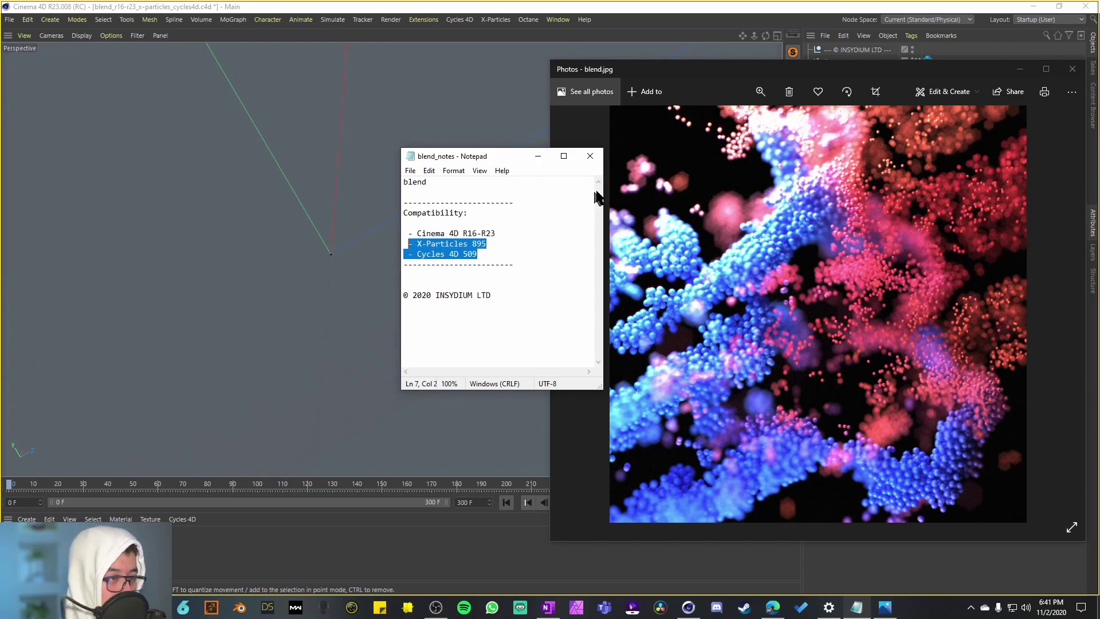
click(590, 156)
Step: Inspect the Camera and Lighting and Environment objects in the blend scene alongside the blend.jpg reference image, and put the image away
drag(697, 71, 574, 76)
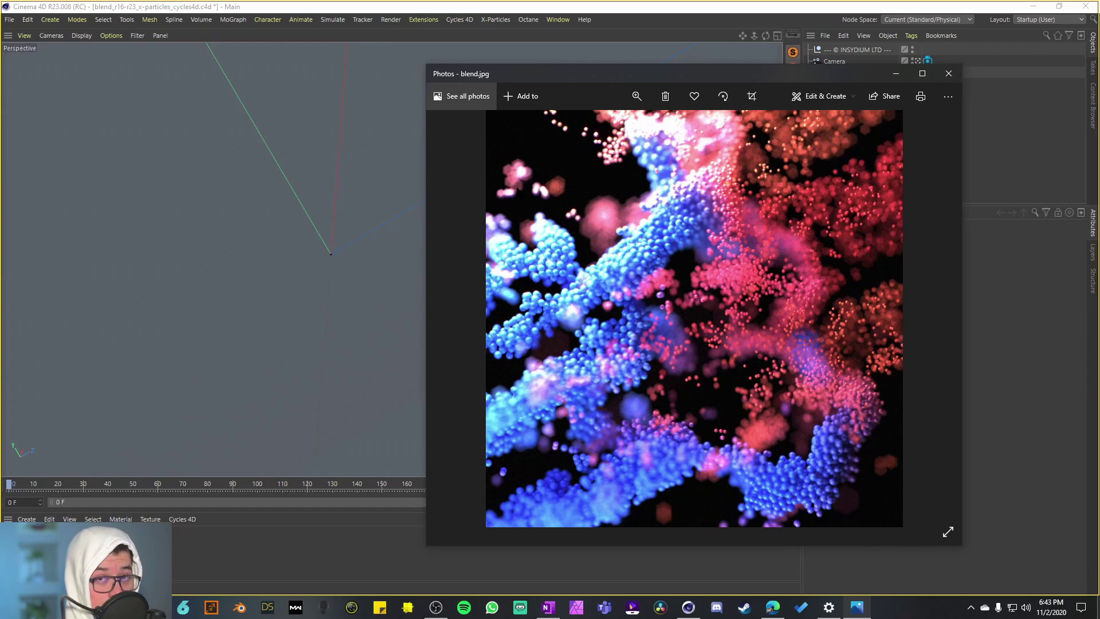
key(alt+Tab)
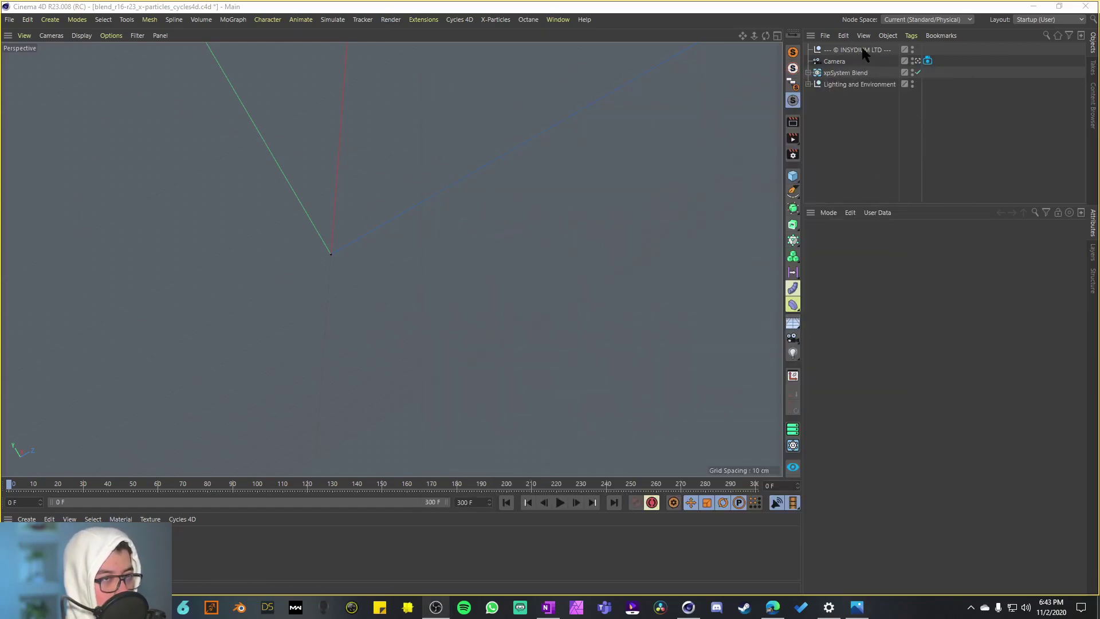
click(848, 73)
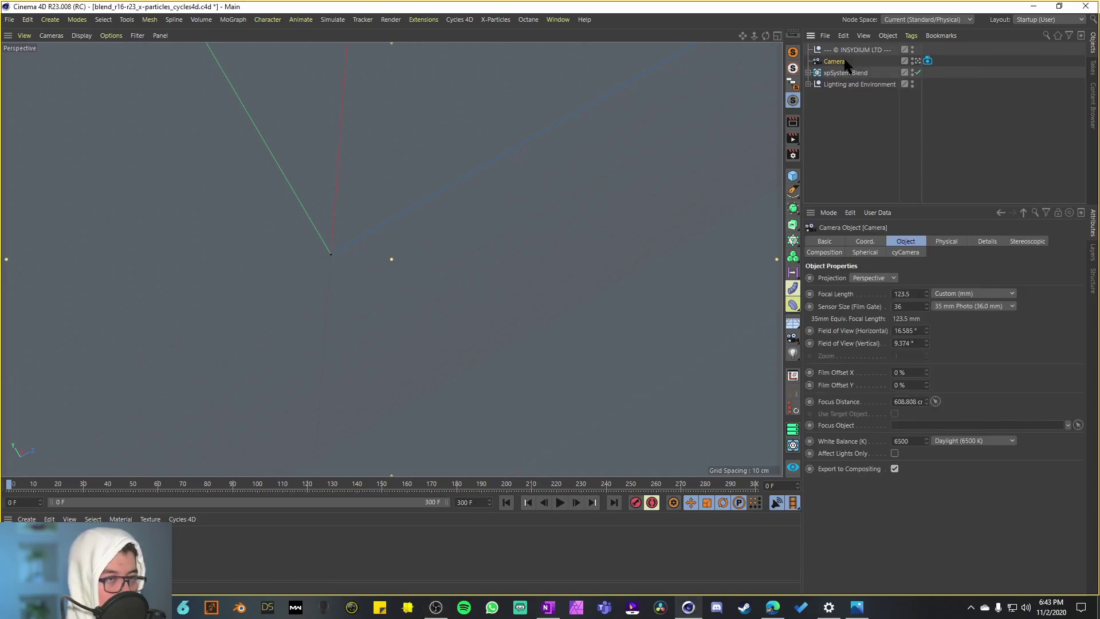
click(852, 86)
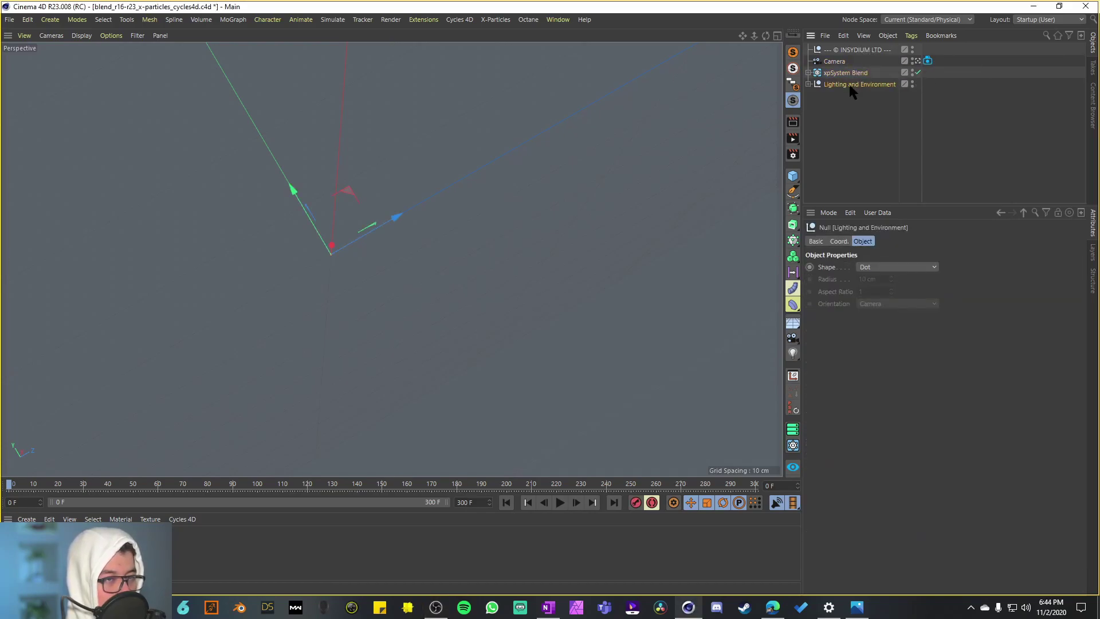
key(alt+Tab)
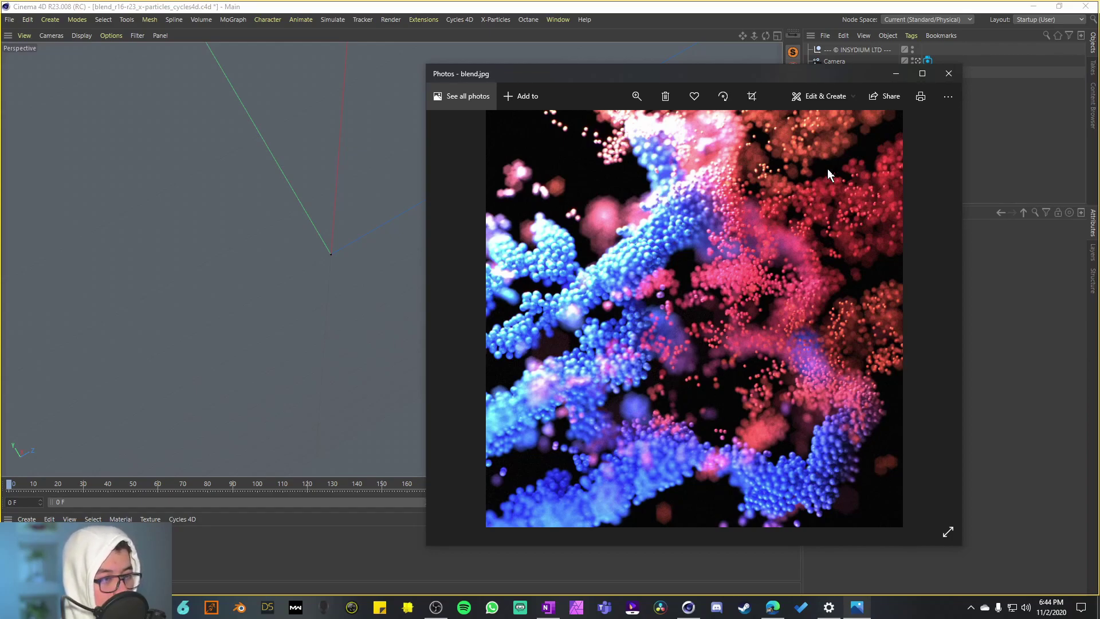
click(896, 73)
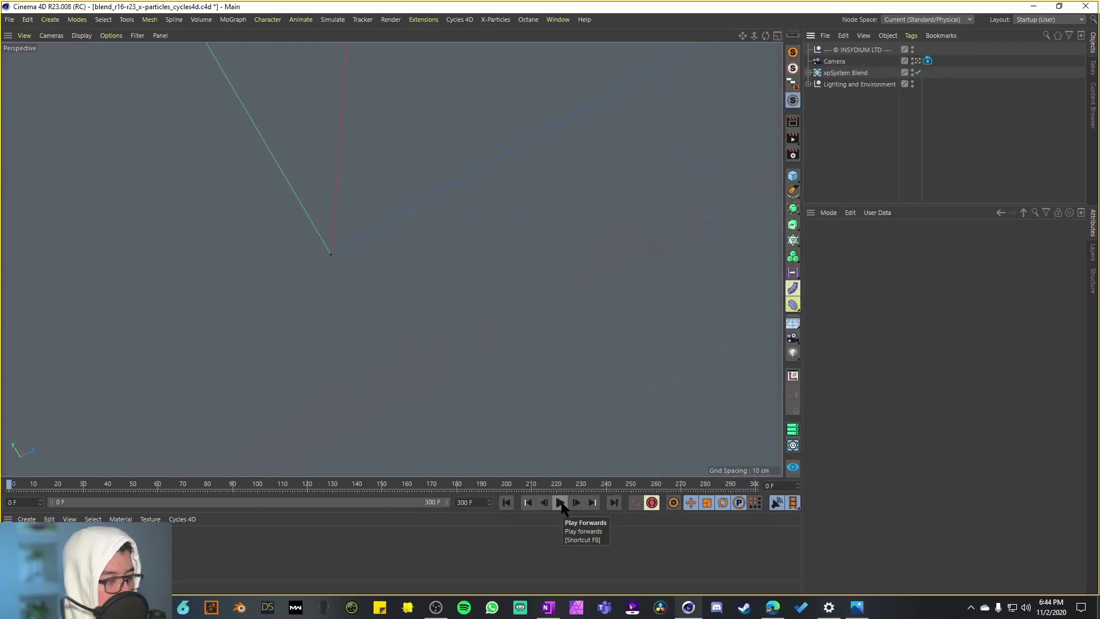
Step: Play the blend particle simulation forwards in the viewport and pause it
click(561, 503)
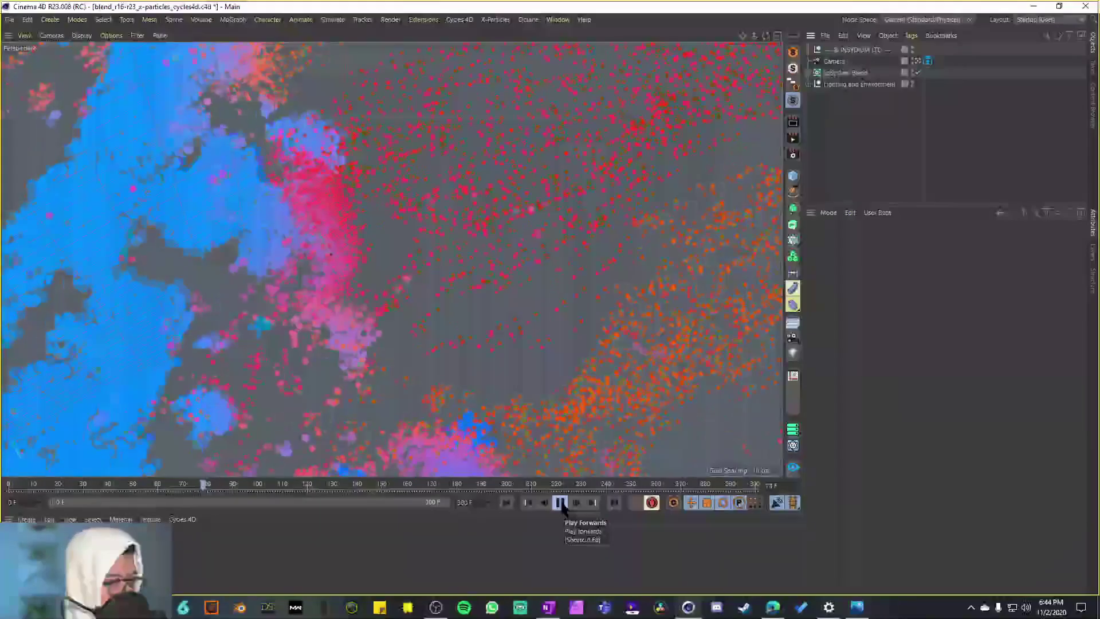
click(560, 503)
scroll(793, 344, down, 3)
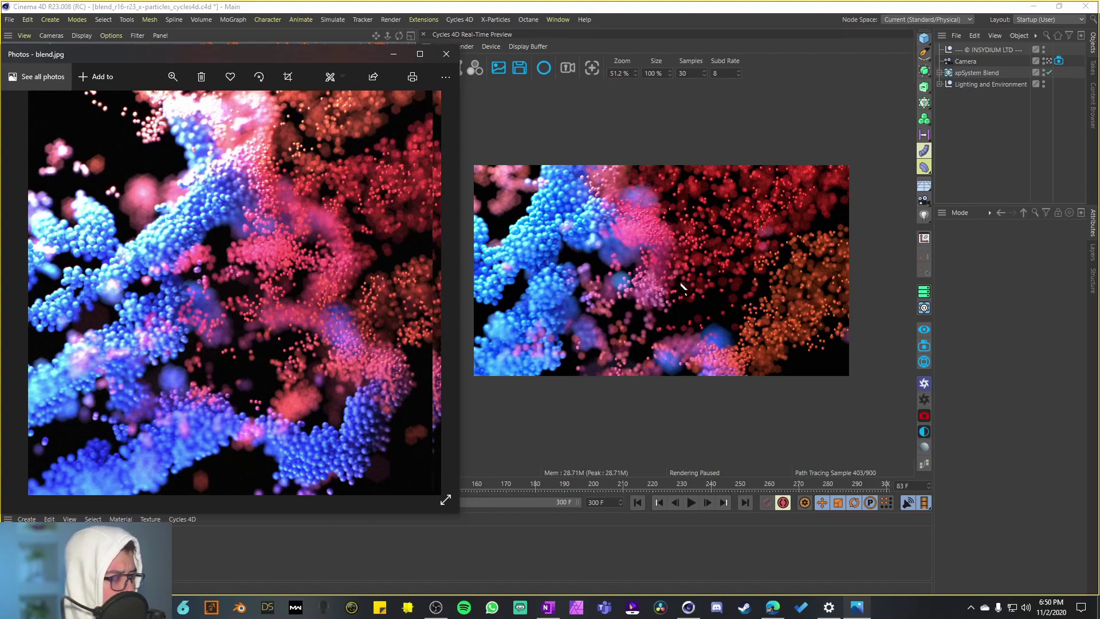
Step: Close the blend.jpg reference image and the Cycles 4D Real-Time Preview, and return the timeline to frame 0
drag(310, 51, 332, 53)
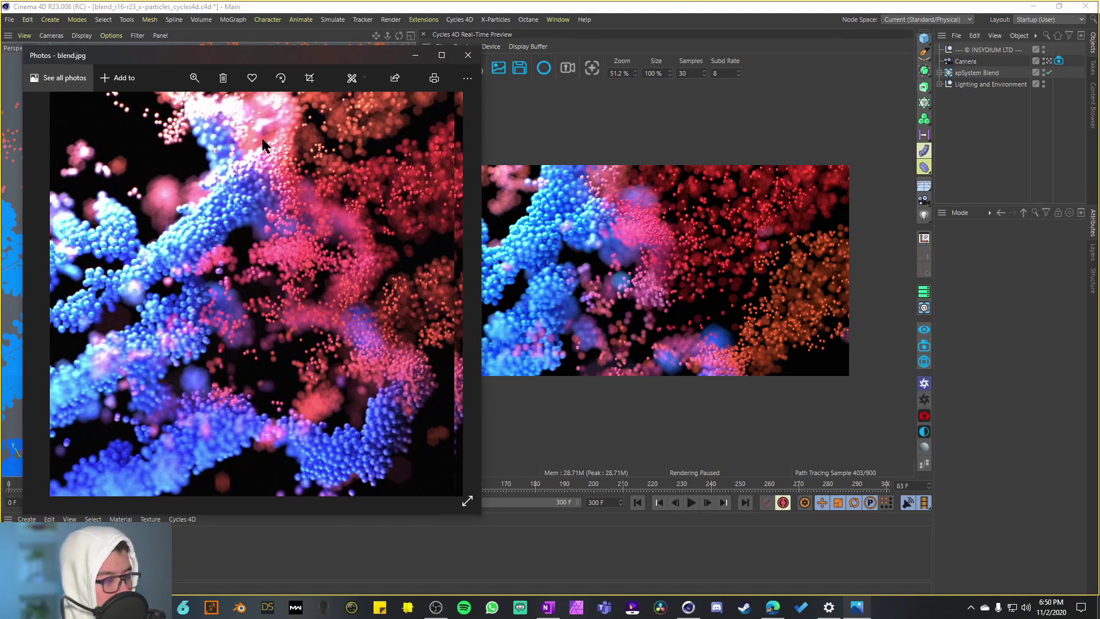
click(468, 55)
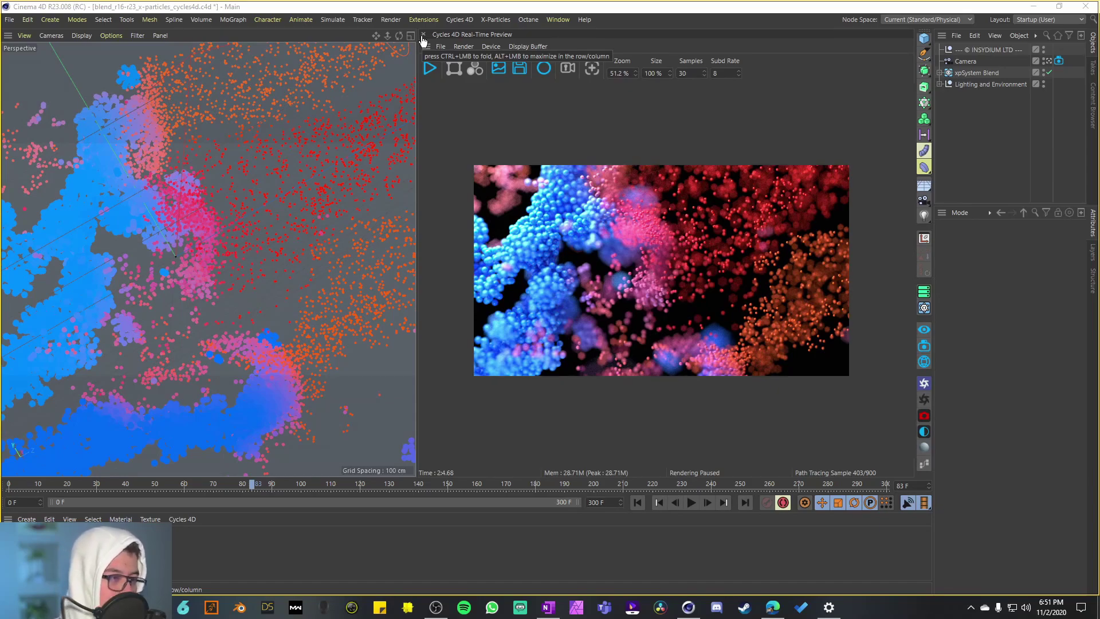
click(424, 35)
click(381, 502)
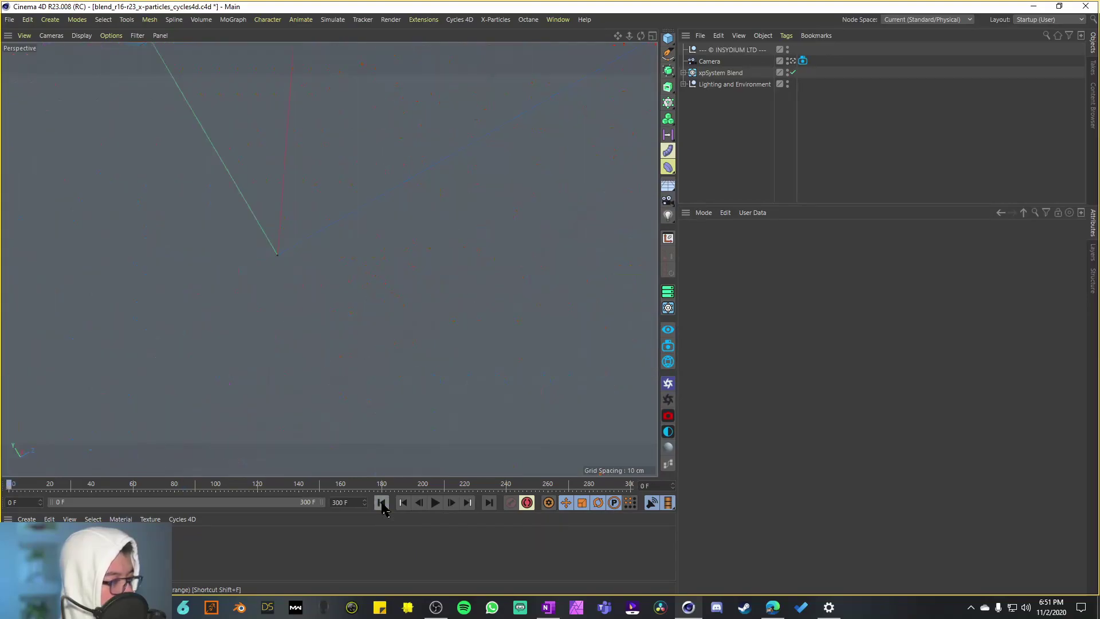
Step: Leave the scene camera's view and play the simulation to frame 40 with the whole emitter setup in view
click(800, 63)
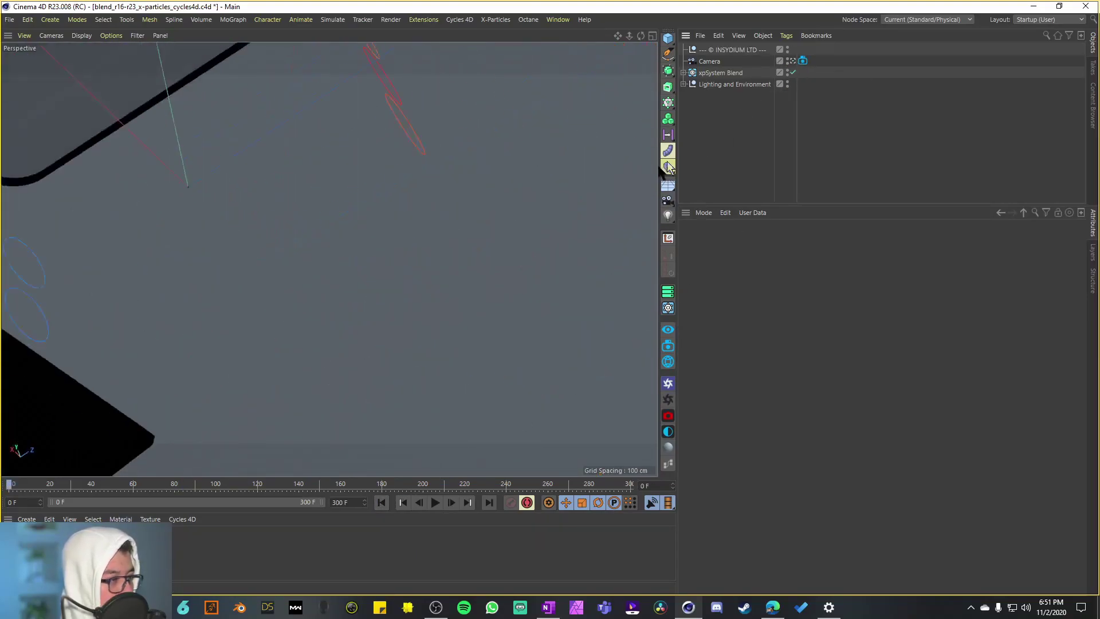
alt+drag(347, 250, 317, 353)
click(435, 502)
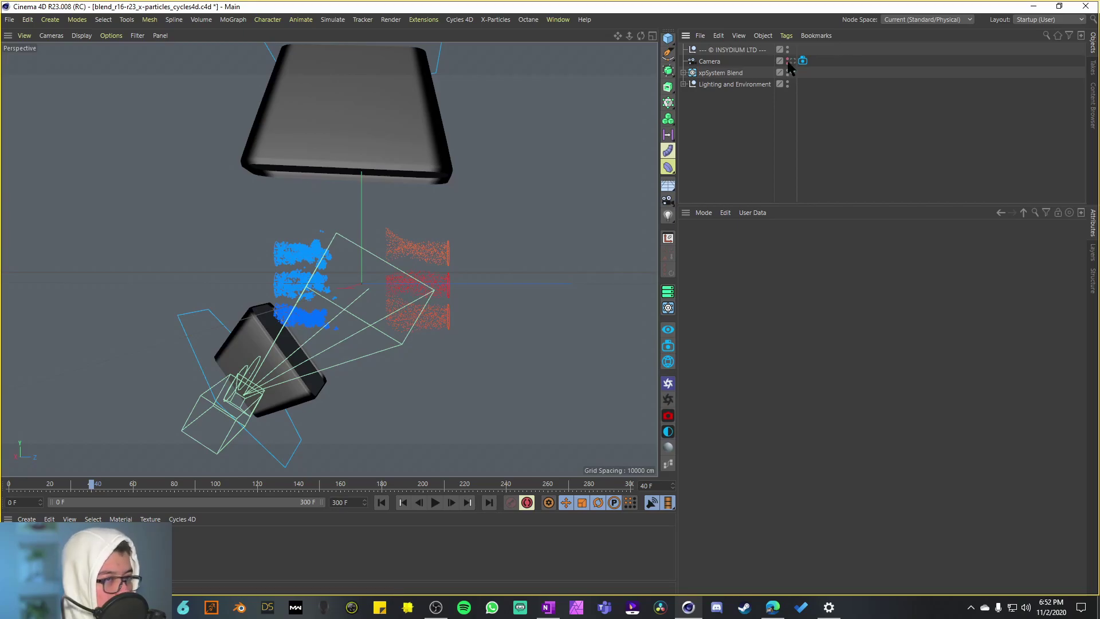
Step: Hide the Camera and the Lighting and Environment group so only the particle emitters show
click(787, 84)
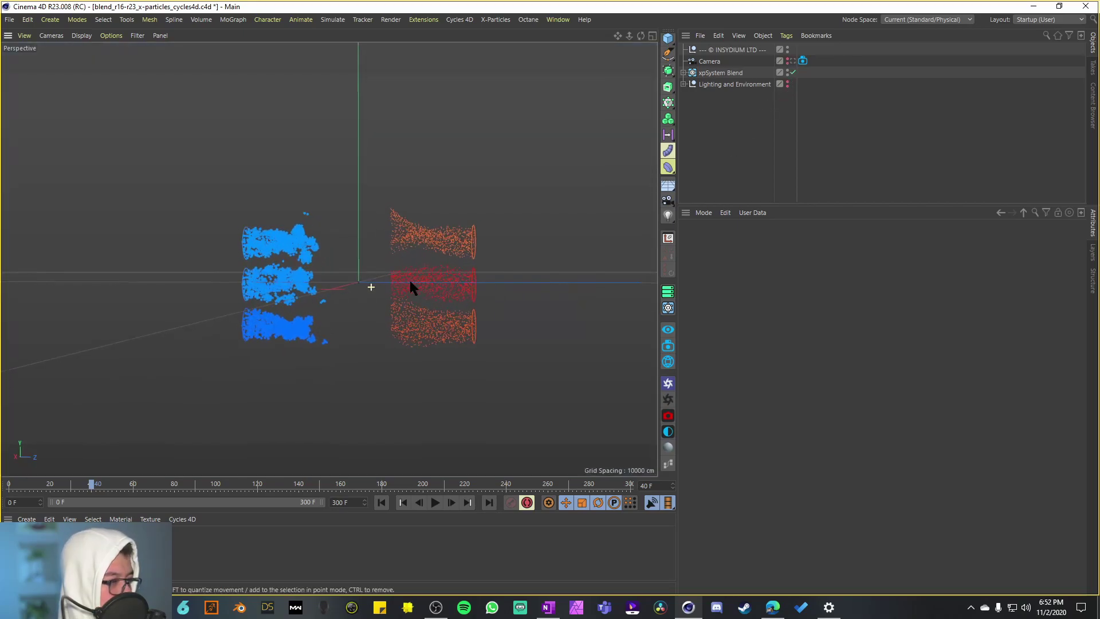
scroll(409, 279, up, 10)
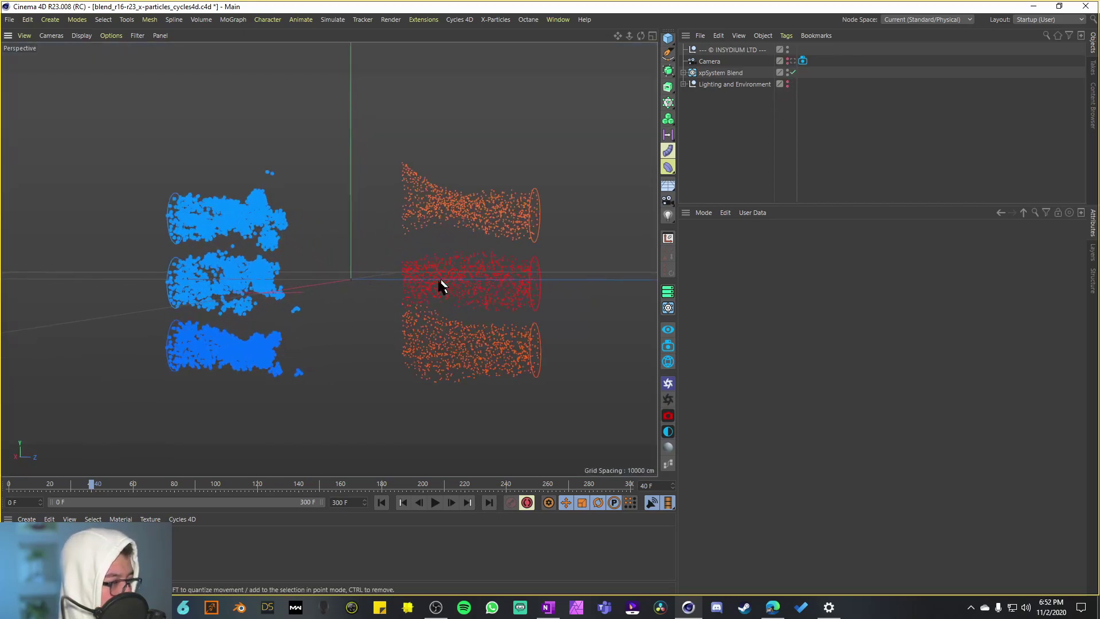
Step: Disable the Dynamics folder with xpFluidFX and the Modifiers folder with xpTurbulence and xpBlend inside xpSystem Blend, and rewind to frame 0
click(683, 73)
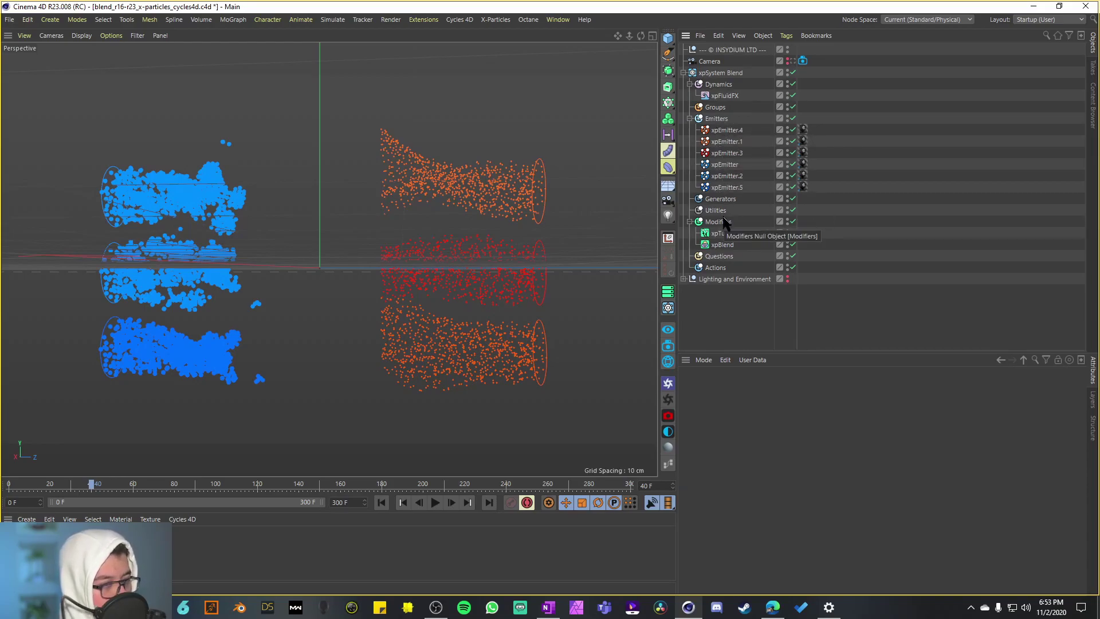
click(722, 246)
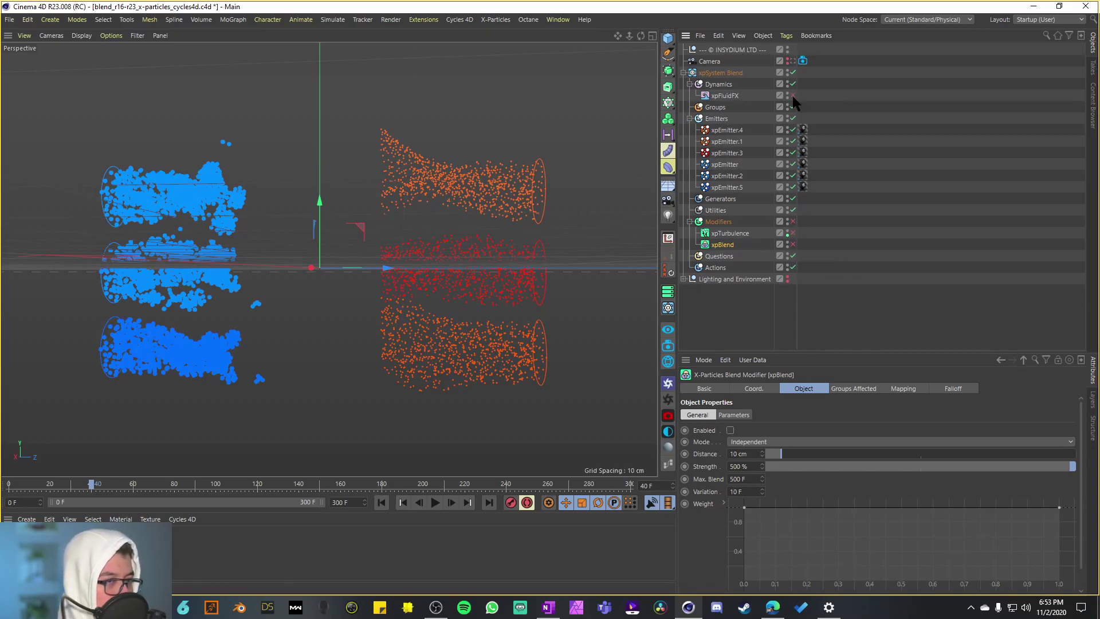
key(shift+f)
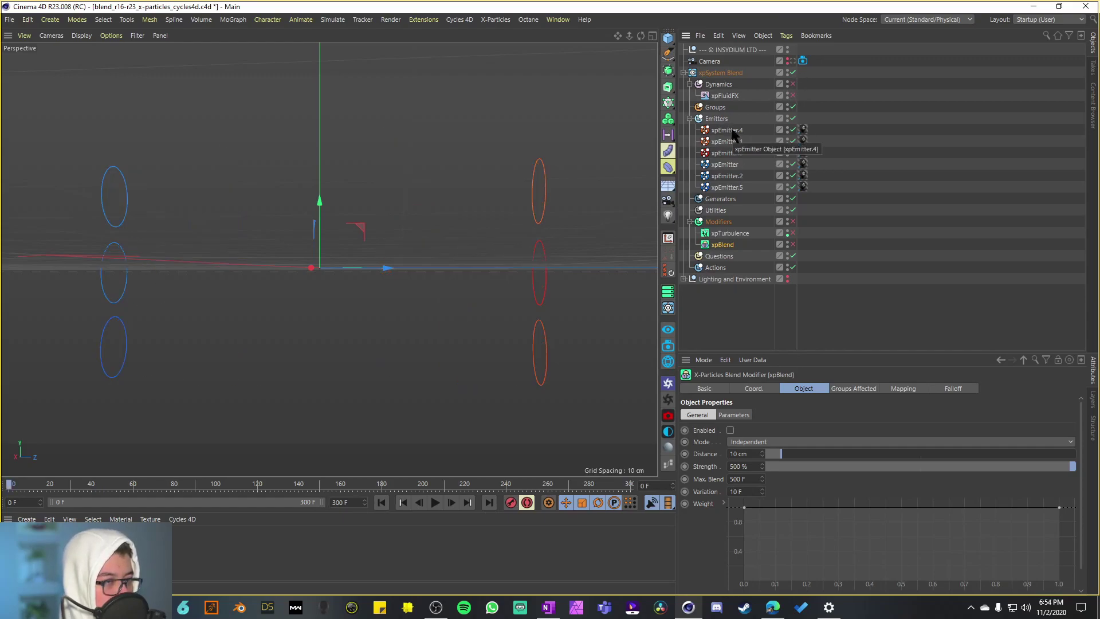
Step: Rename the six emitters Orange1, Orange2, Orange3, Blue1, Blue2 and Blue3, and select each one to check its place in the scene
click(727, 131)
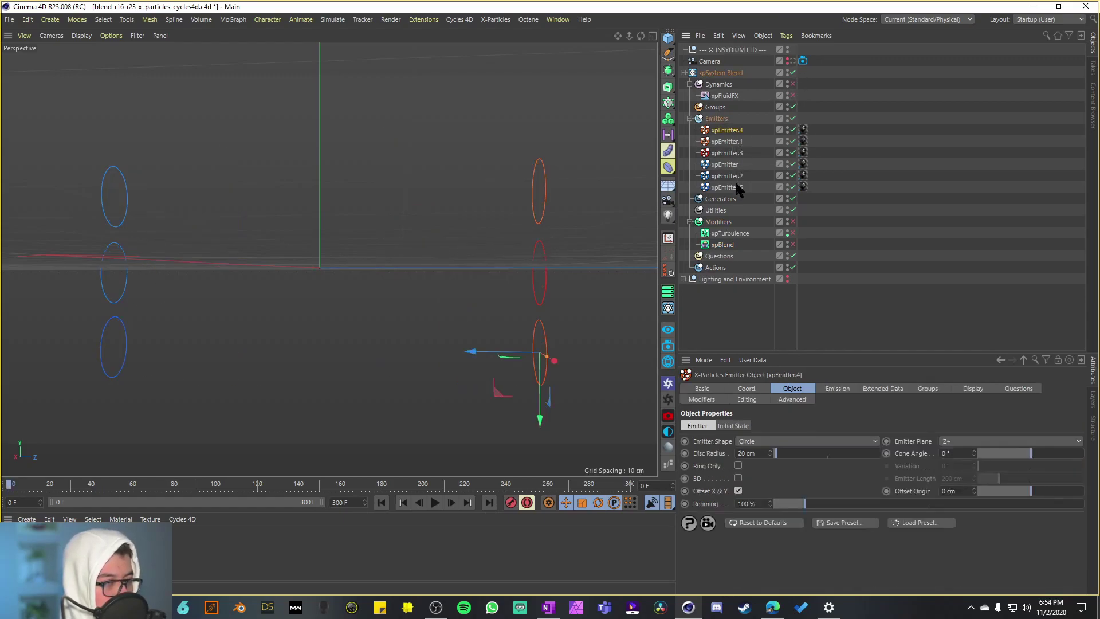
shift+click(726, 188)
click(736, 131)
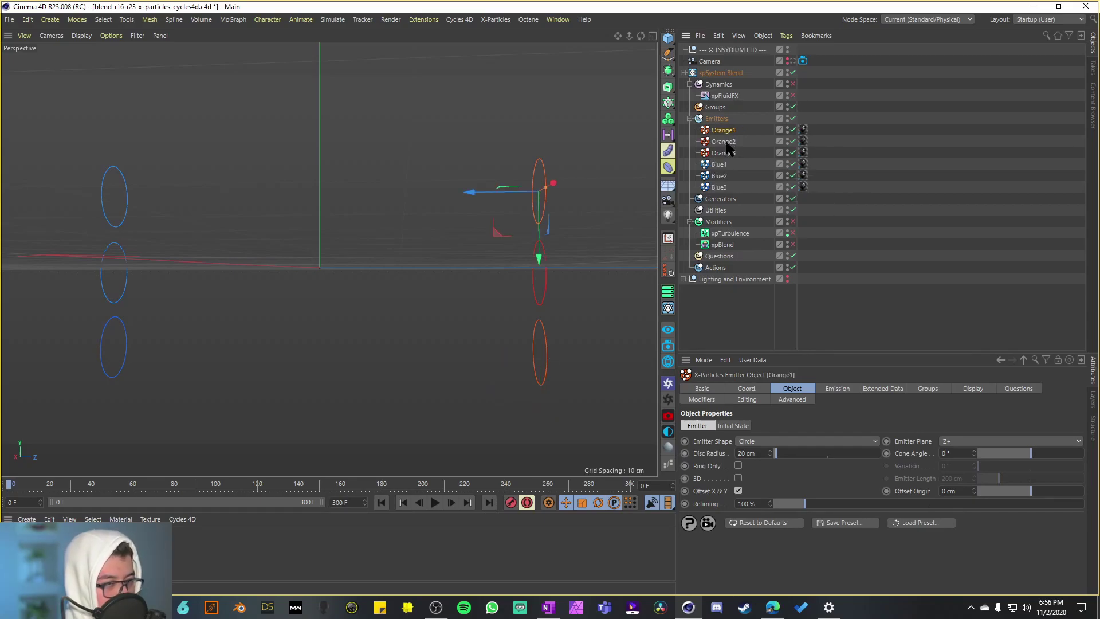
click(724, 142)
click(724, 153)
click(721, 164)
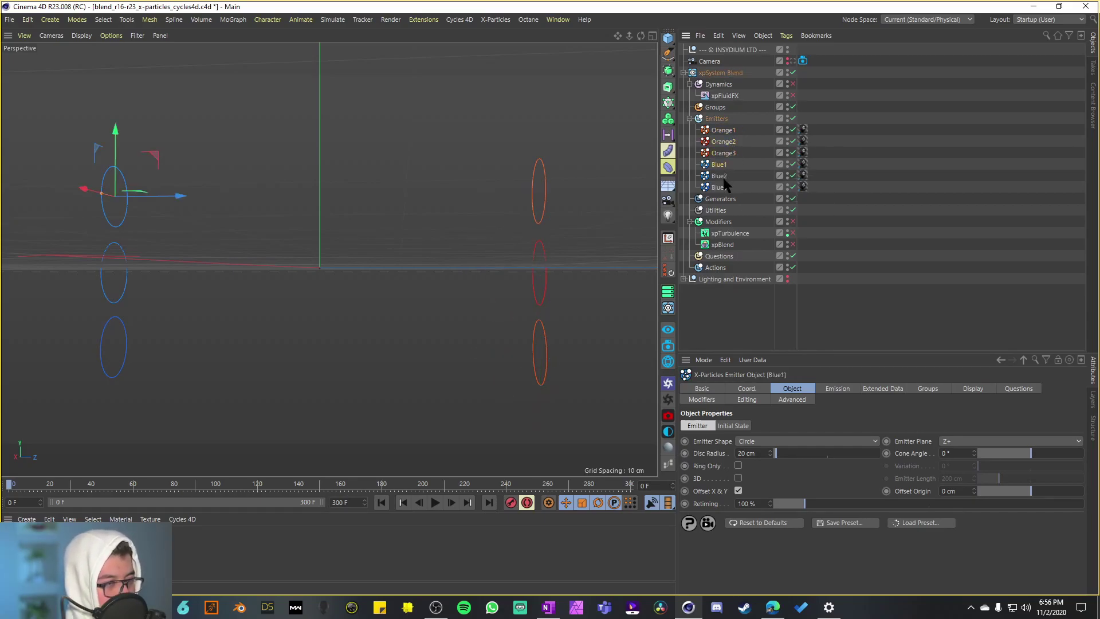
click(719, 176)
click(719, 187)
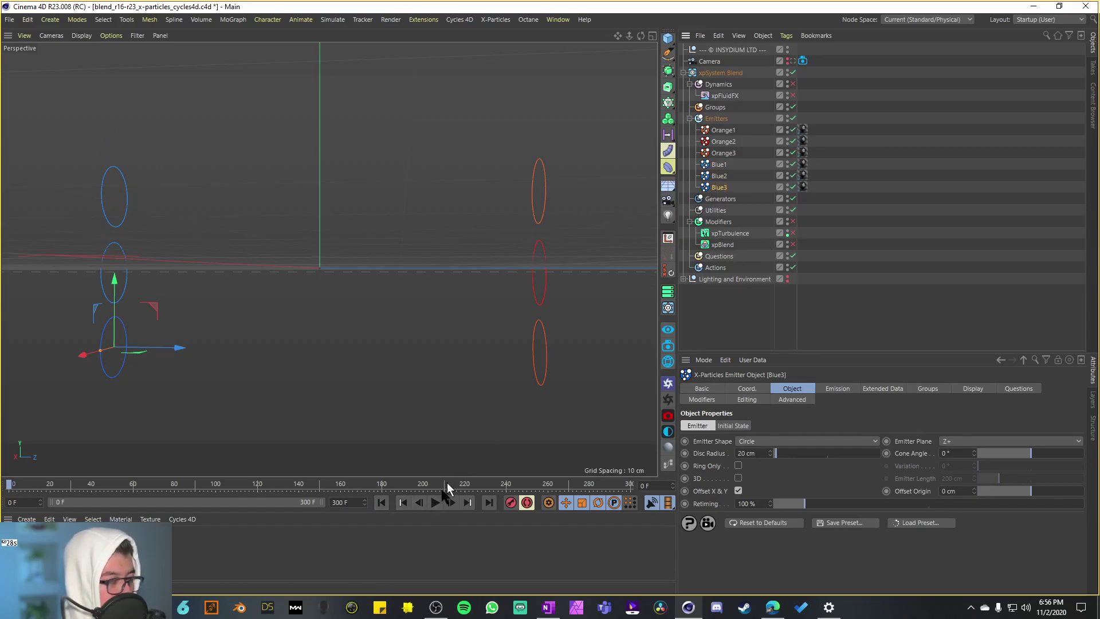
Step: Play the simulation to frame 227 without modifiers or dynamics, examine the crossing particle streams up close, and rewind to frame 0
click(435, 502)
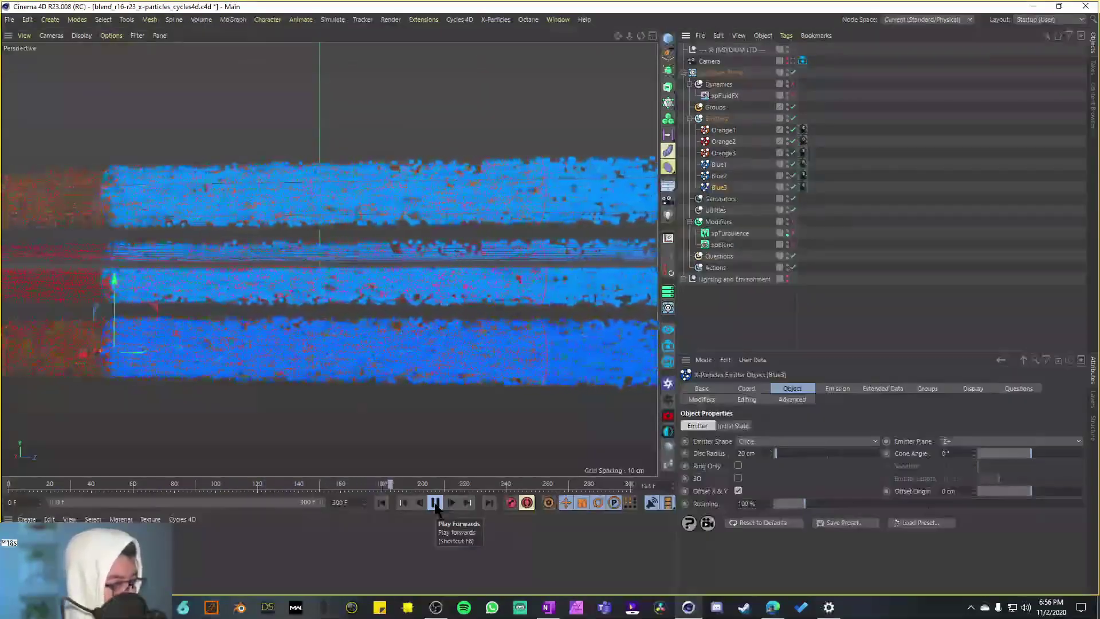
click(436, 502)
alt+drag(373, 286, 287, 275)
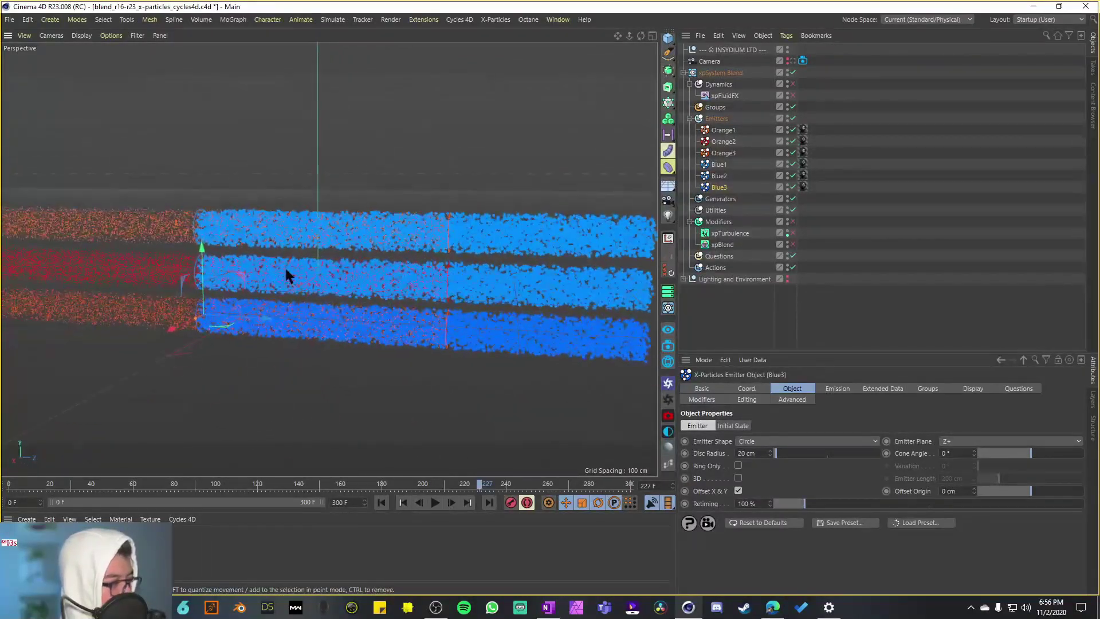
scroll(327, 202, up, 3)
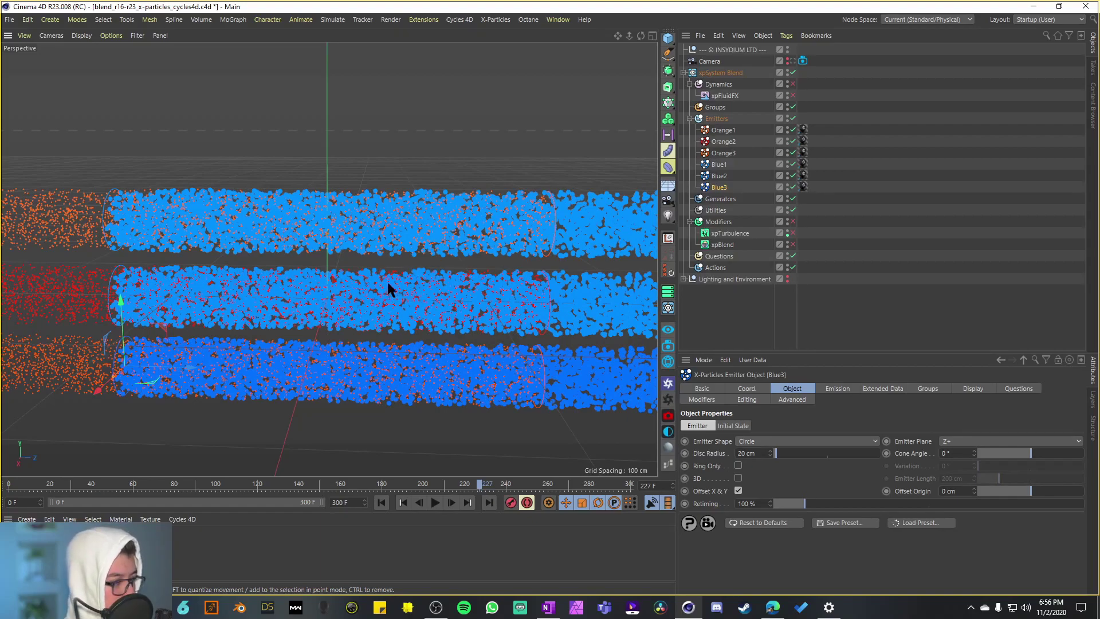
click(383, 503)
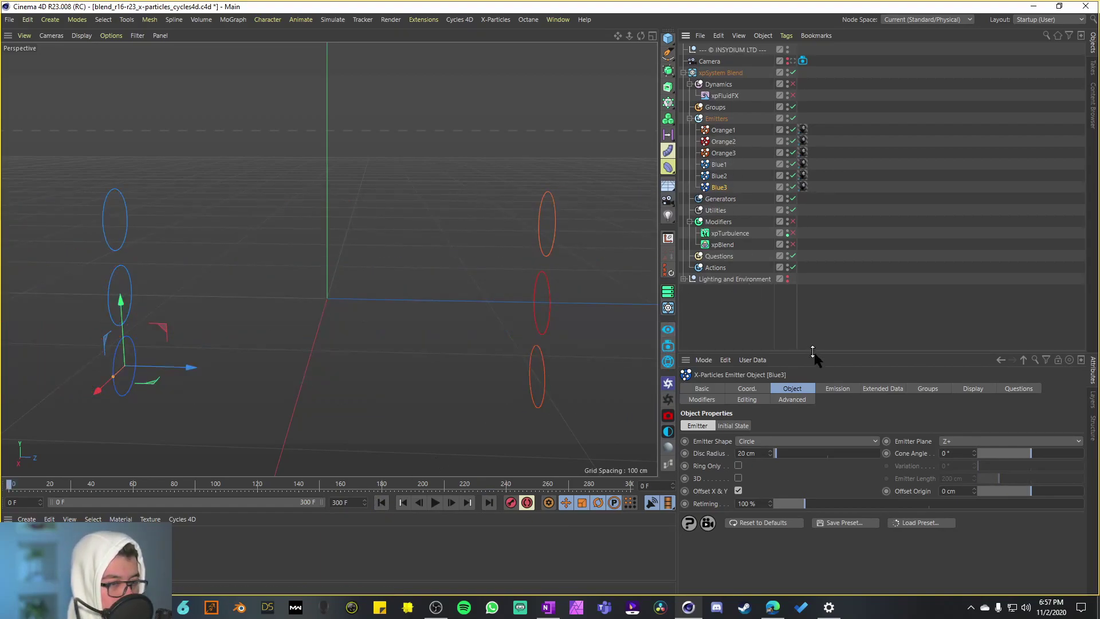
Step: Set the Blue1 emitter's Birthrate to 750 and its Speed to 60 cm
drag(820, 351, 821, 289)
click(719, 165)
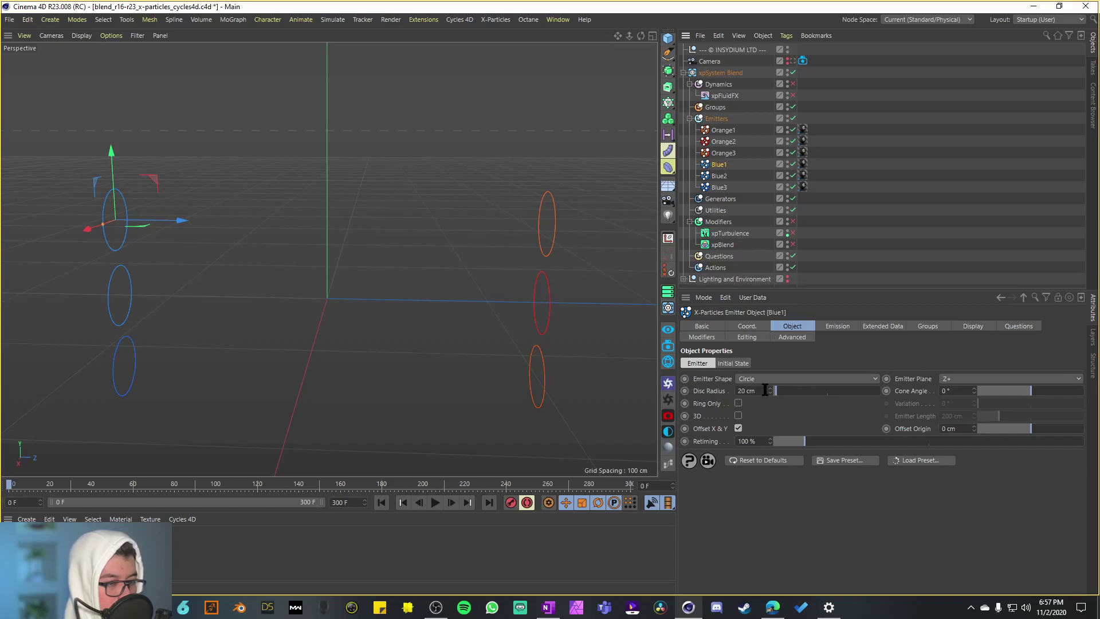
click(837, 328)
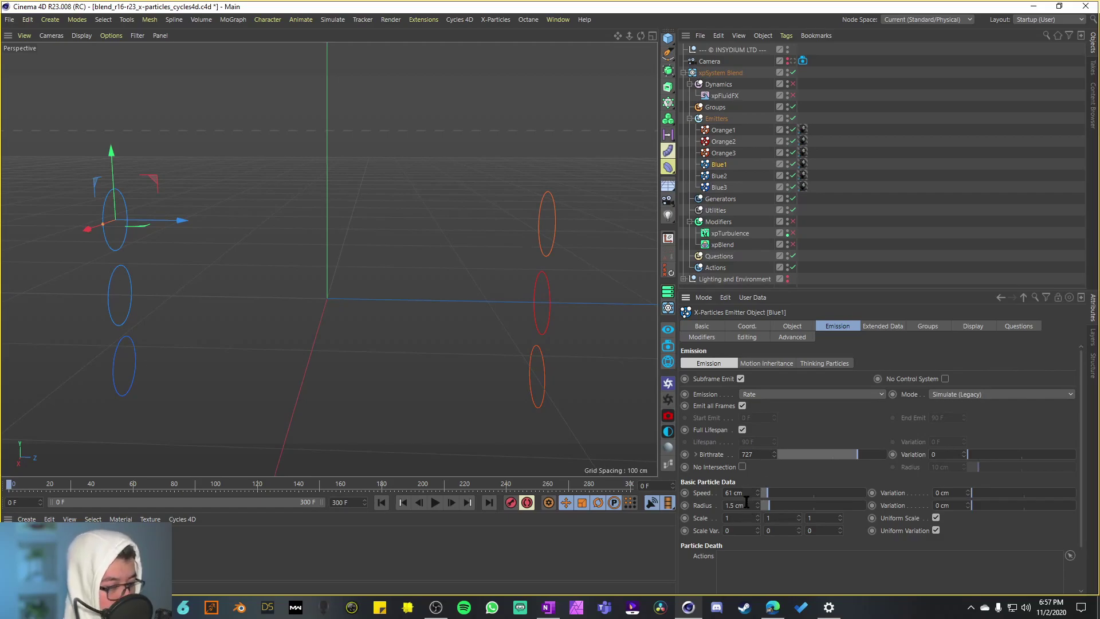
click(763, 452)
text(750)
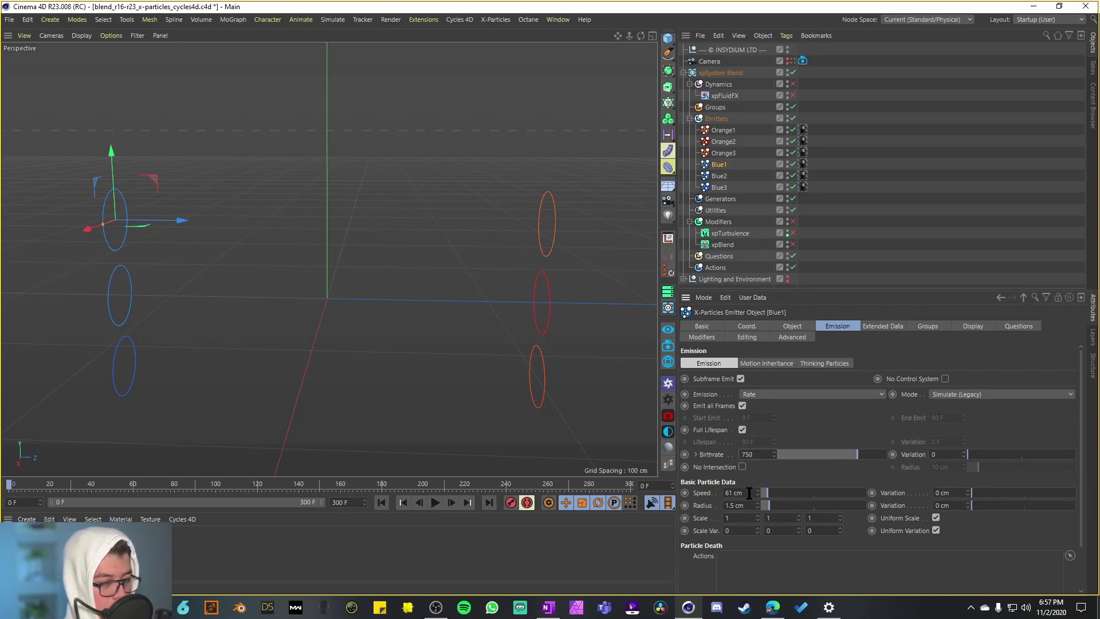
click(749, 493)
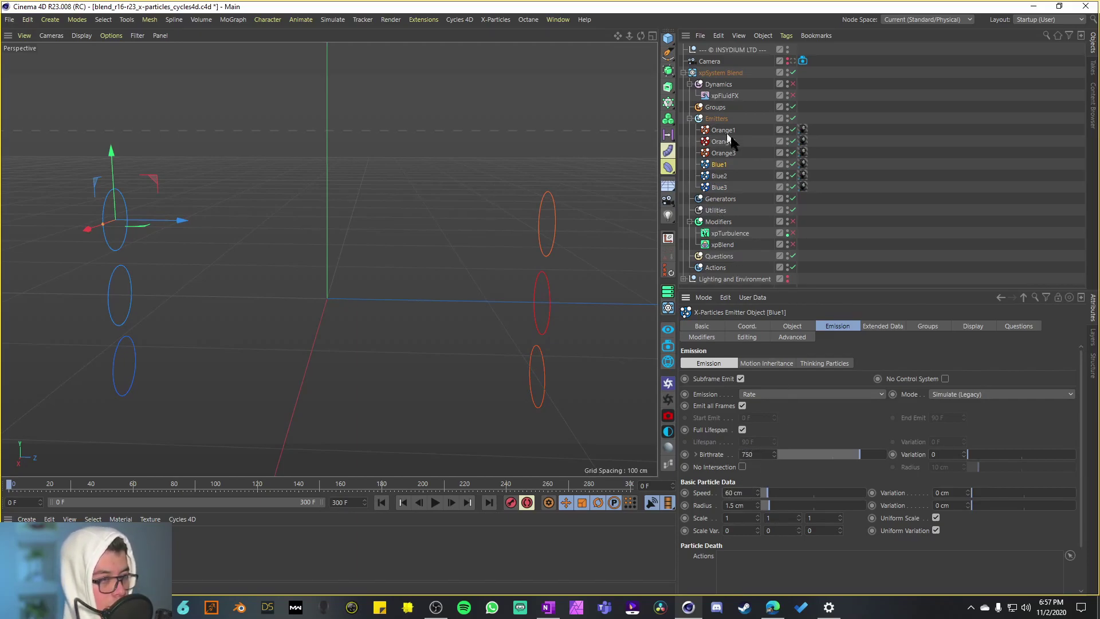
Step: Examine Blue1's extended data, groups, display, modifiers, editing and advanced settings, and compare the emission settings of Blue3 and Orange1
click(883, 326)
click(927, 327)
click(973, 326)
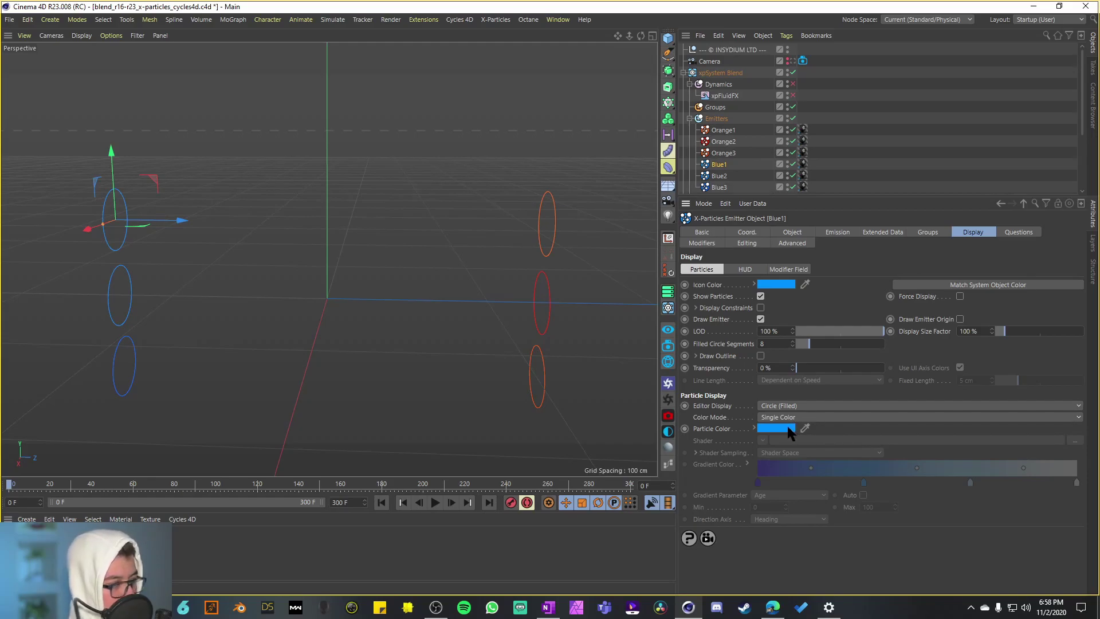
click(711, 242)
click(747, 243)
click(783, 244)
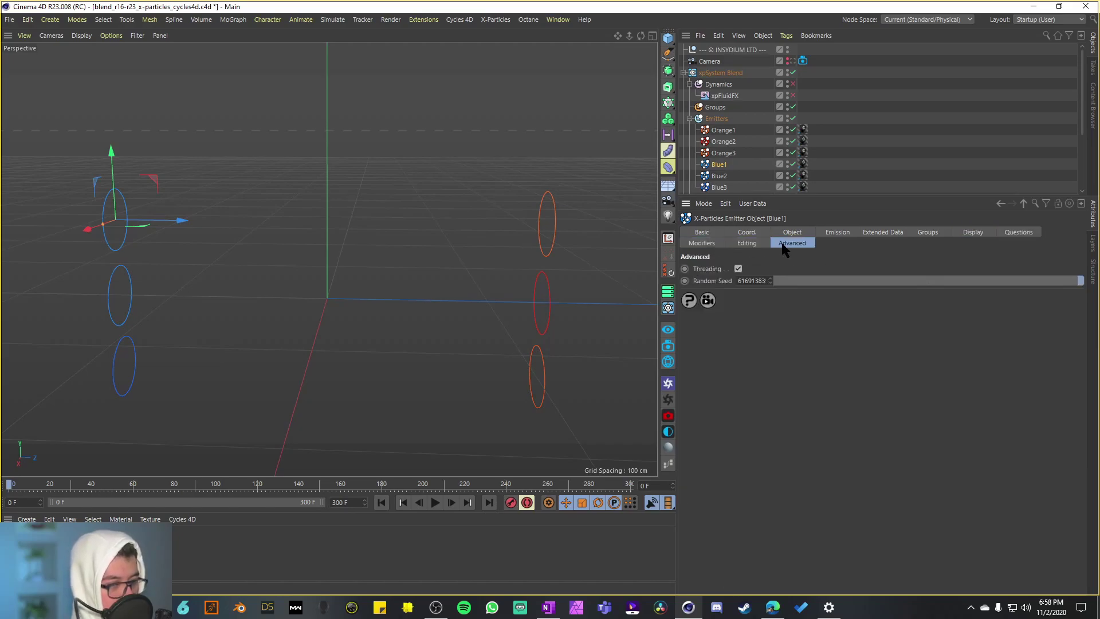
click(838, 232)
click(719, 187)
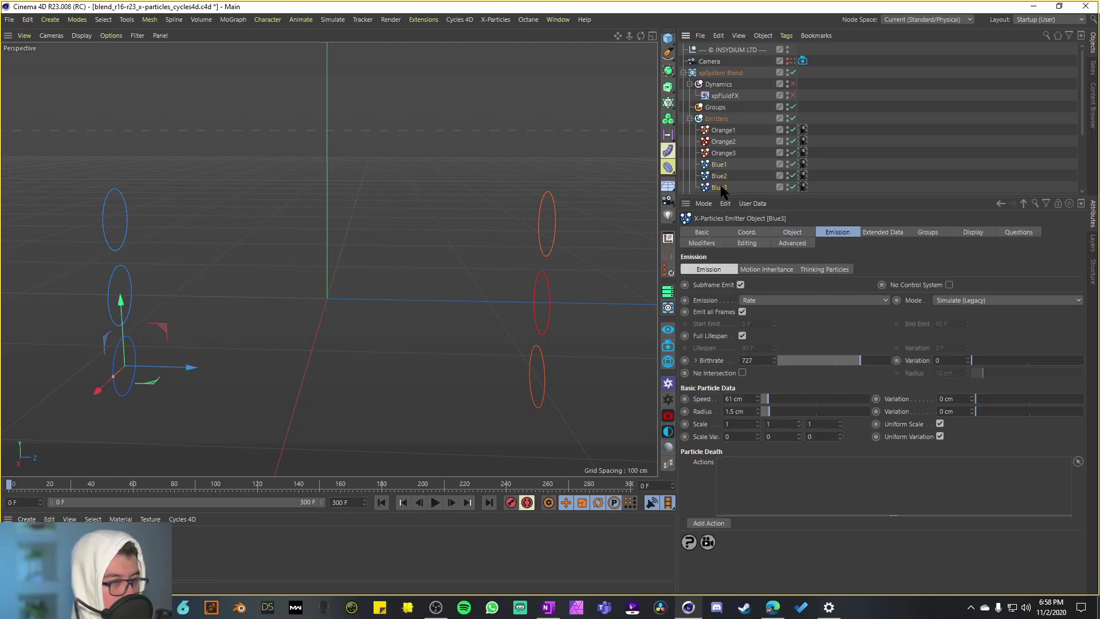
click(723, 130)
Step: Play the simulation to frame 54 and view the blue and orange particle streams from several angles
click(436, 503)
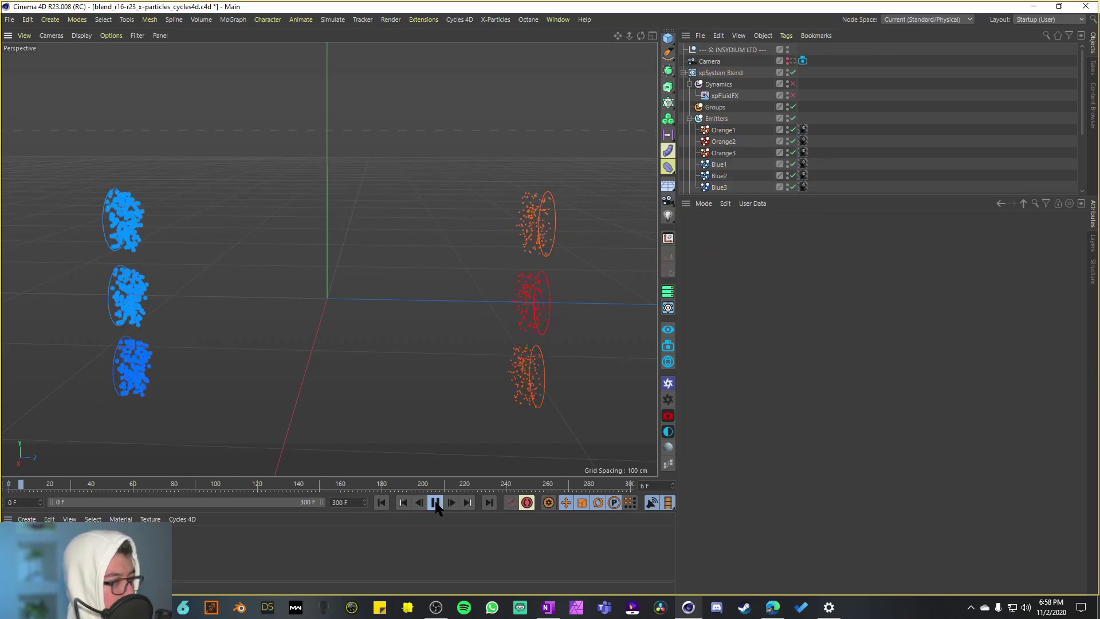
click(436, 502)
alt+drag(378, 321, 334, 280)
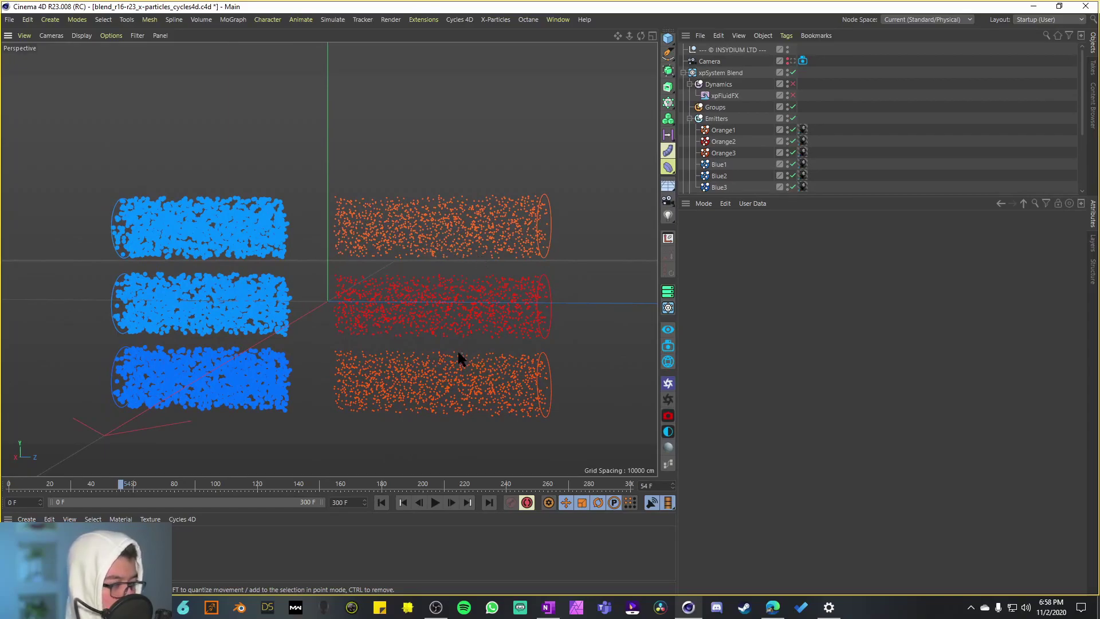
alt+drag(346, 322, 286, 267)
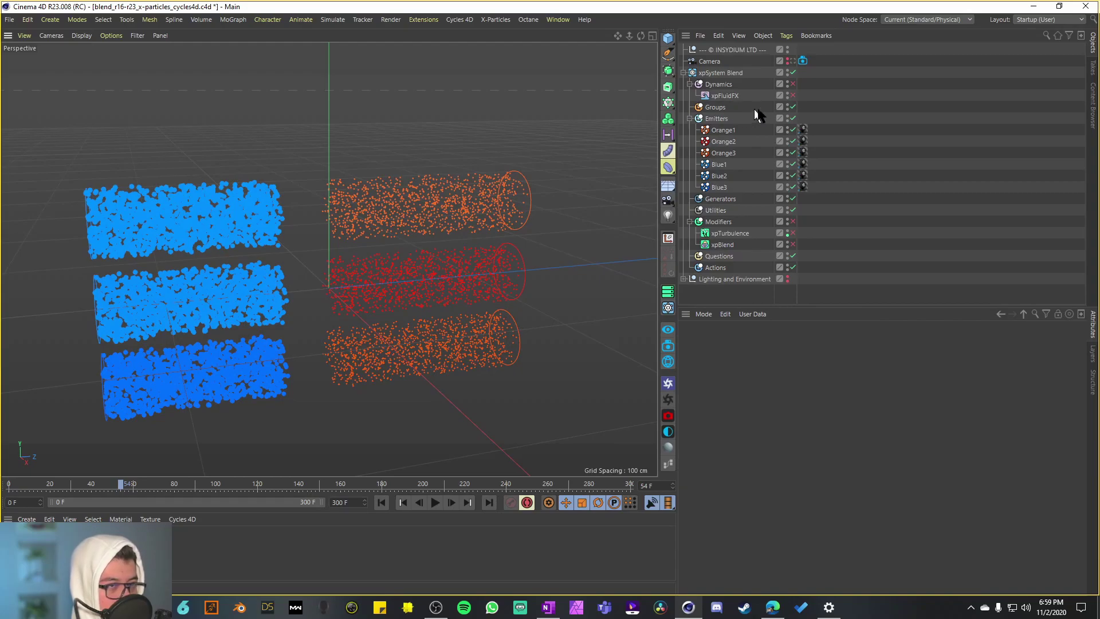
Step: Enable the Dynamics folder with xpFluidFX, show the xpFluidFX settings, and play the simulation from frame 0
drag(793, 95, 793, 84)
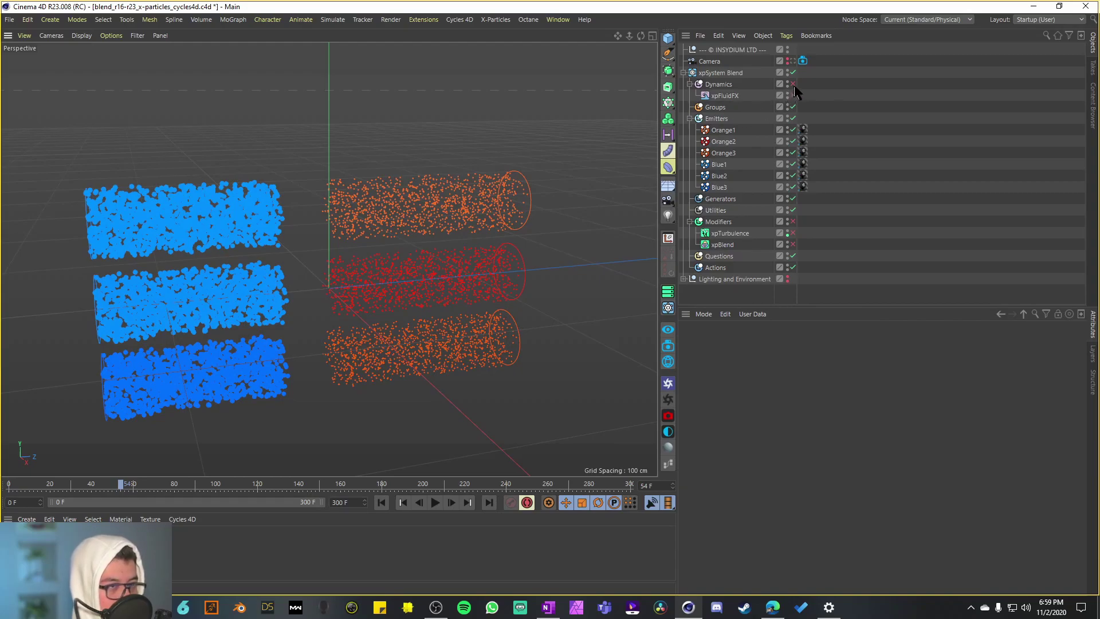
click(731, 97)
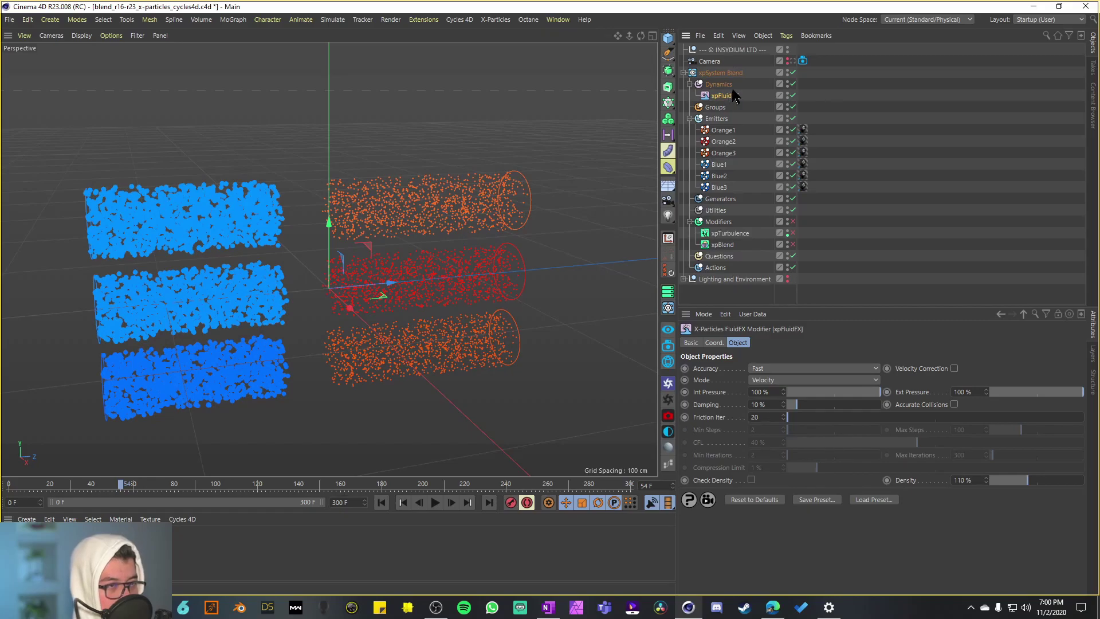
click(382, 502)
click(434, 503)
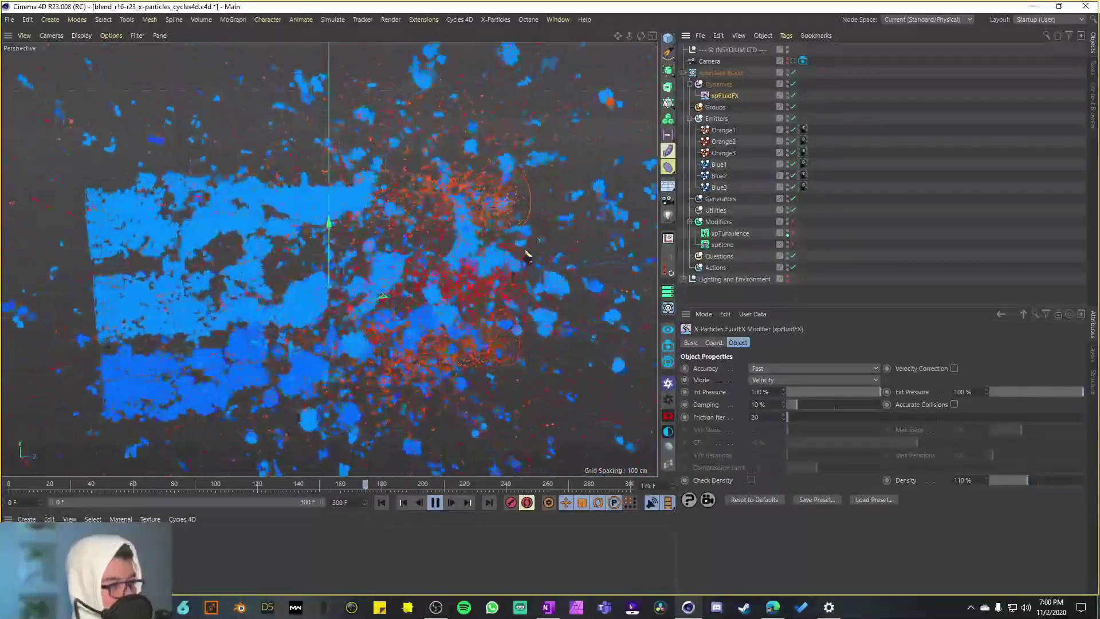
Step: Replay the fluid simulation from the start, pausing at frame 41 to examine the clumping, continue past frame 170, and rewind to frame 0
click(382, 503)
click(434, 503)
click(434, 502)
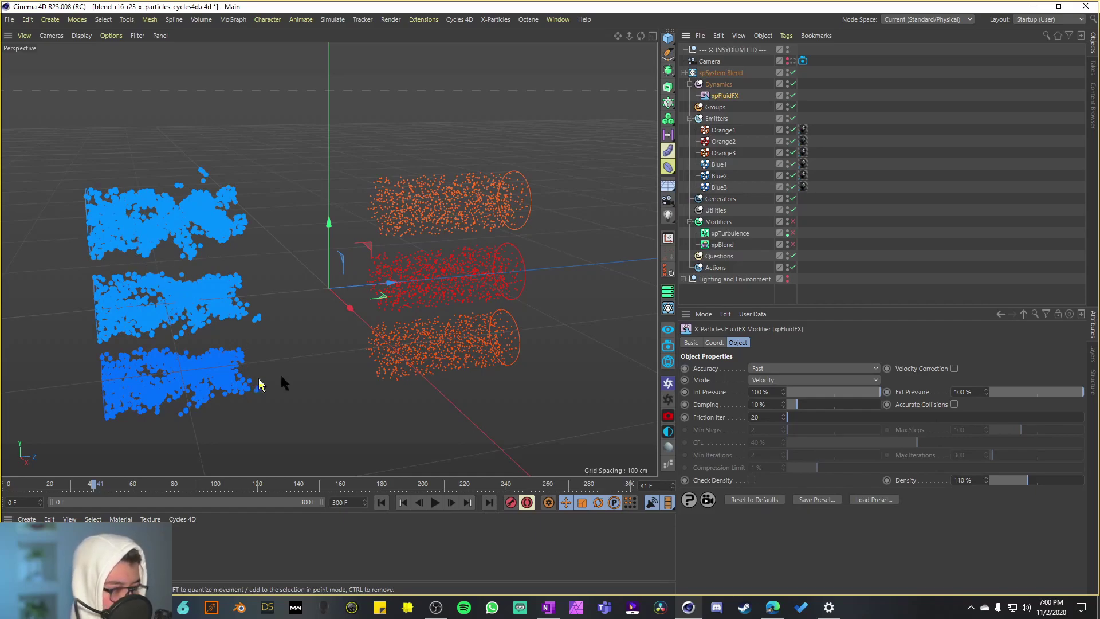
click(434, 503)
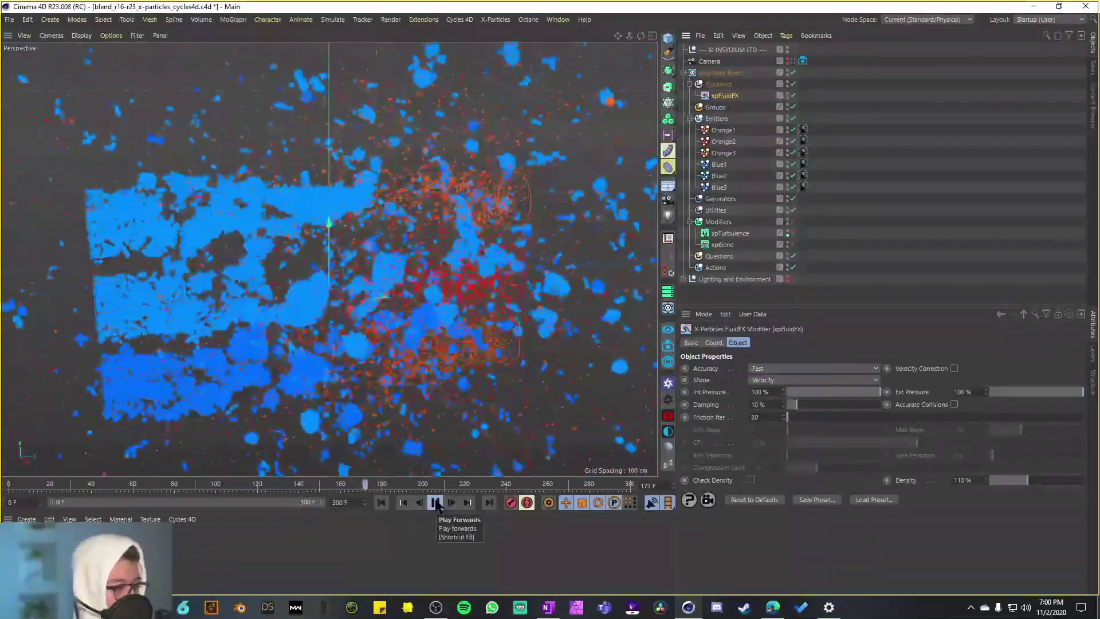
click(436, 502)
key(shift+f)
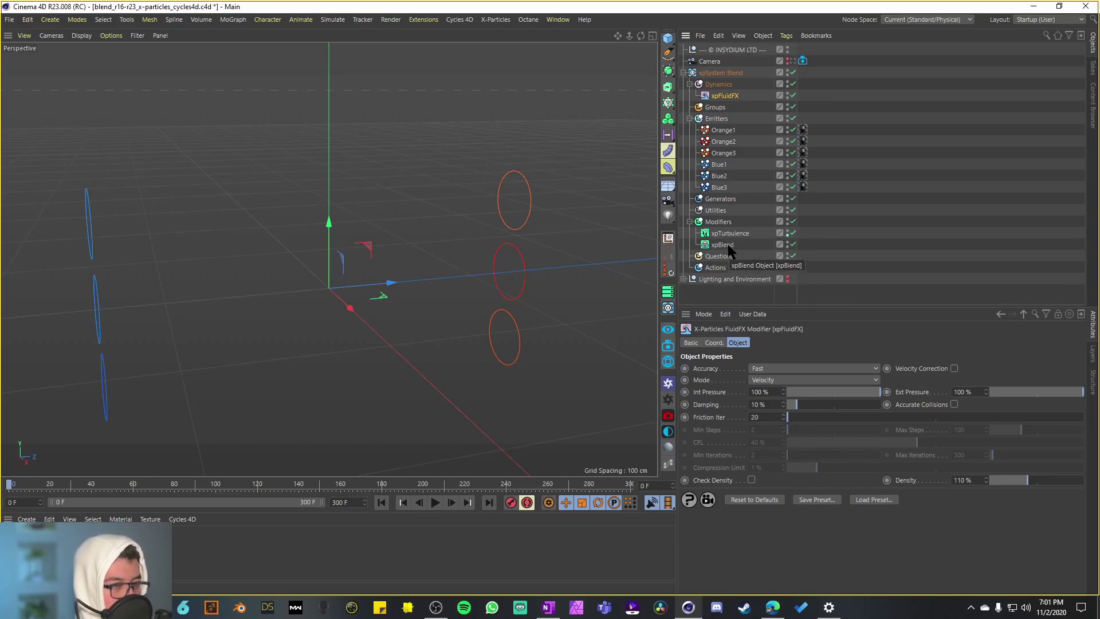
Step: Enable the Modifiers folder with xpTurbulence but keep xpBlend disabled, and play the simulation from the start to frame 36
click(794, 243)
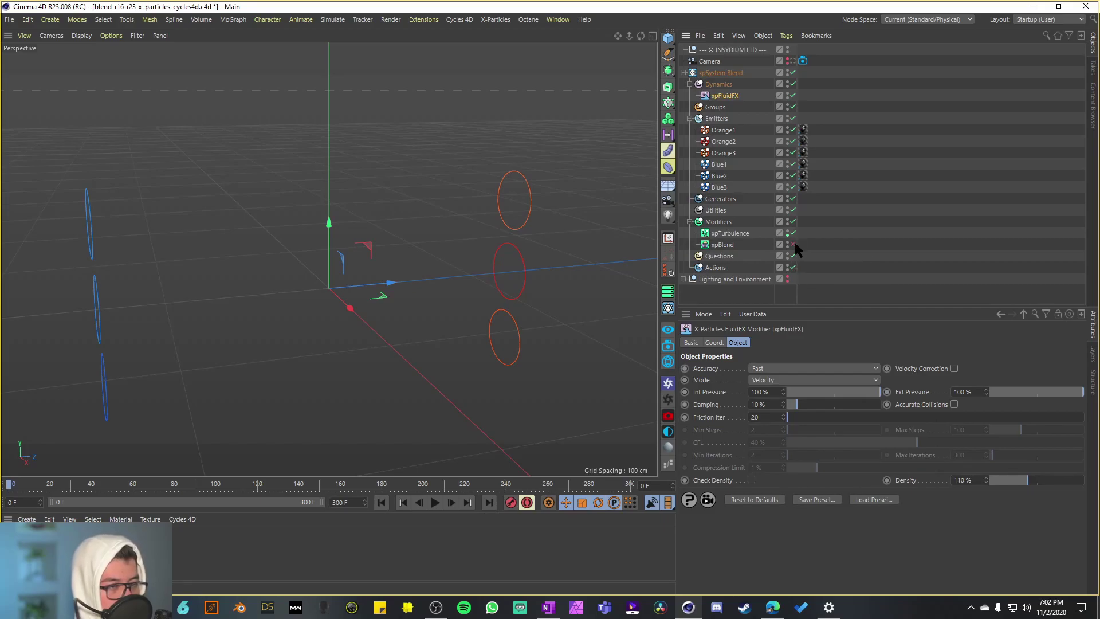
click(744, 233)
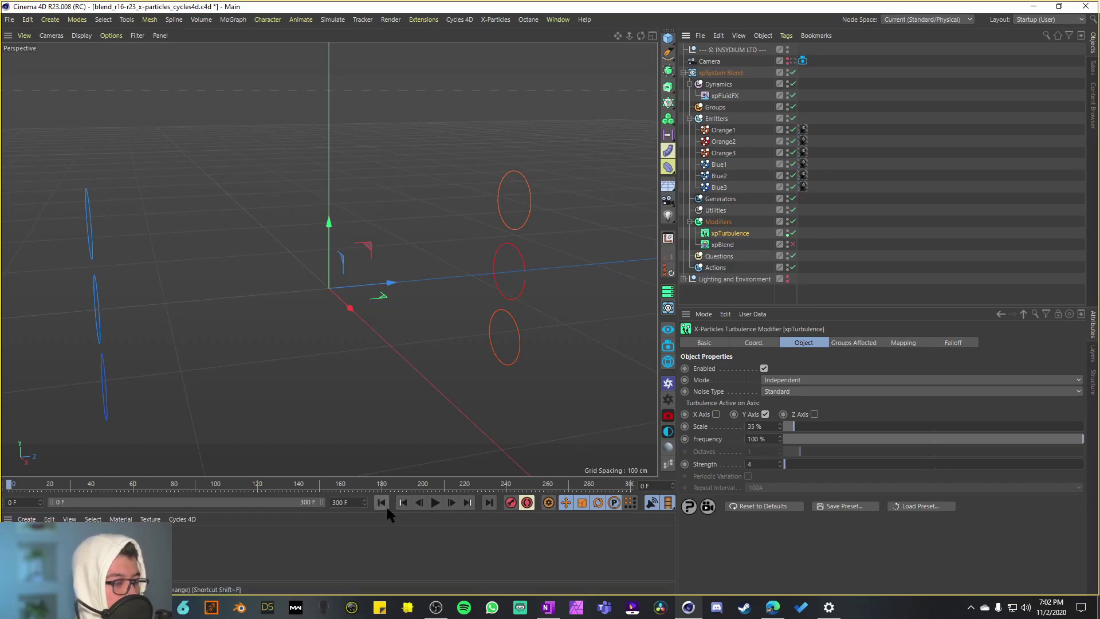
click(435, 502)
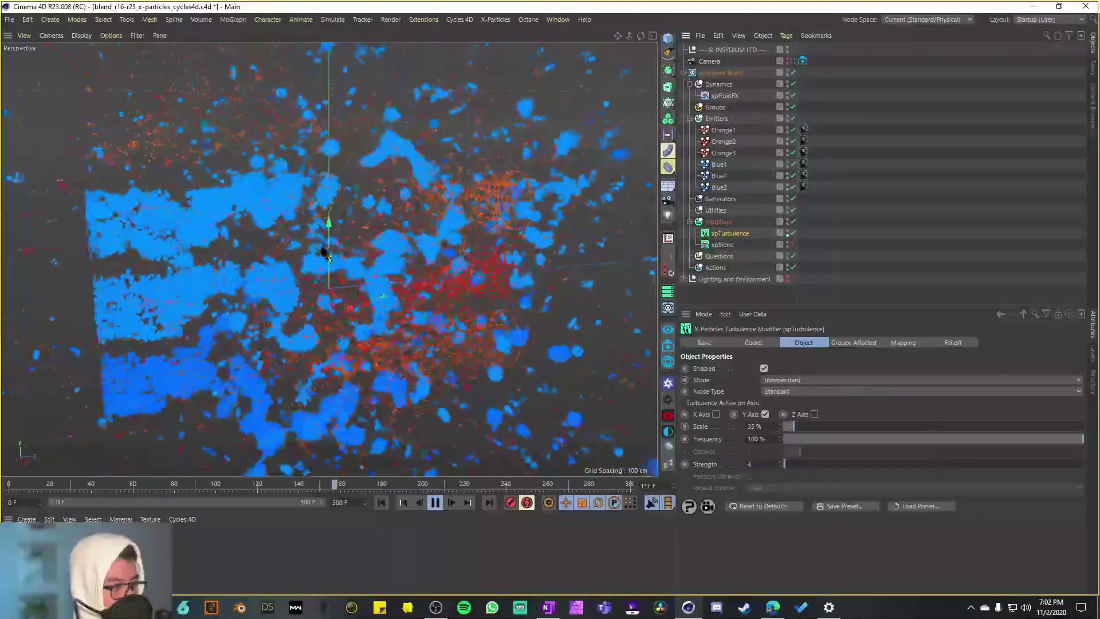
click(403, 503)
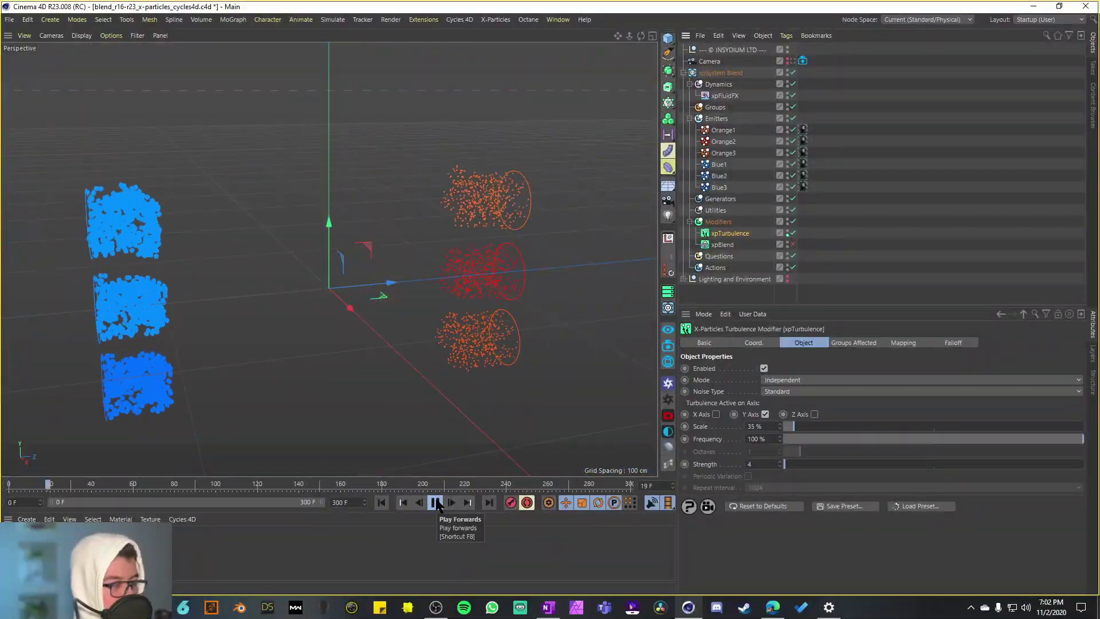
click(435, 502)
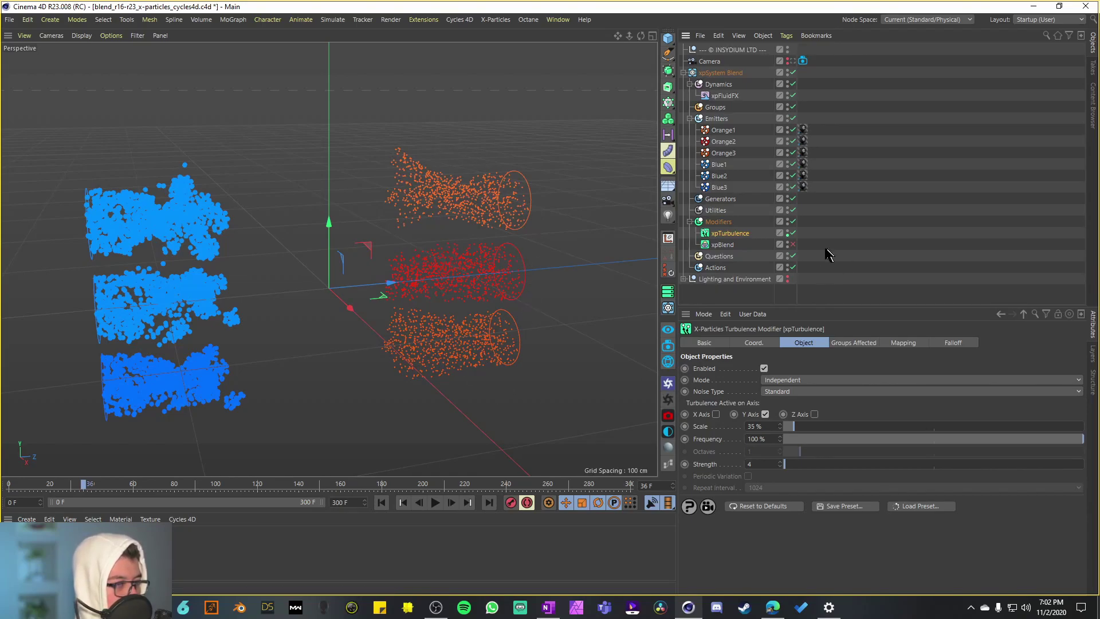
Step: Disable xpTurbulence, play from frame 0 to frame 40 to compare the particle motion without it, and rewind
click(793, 233)
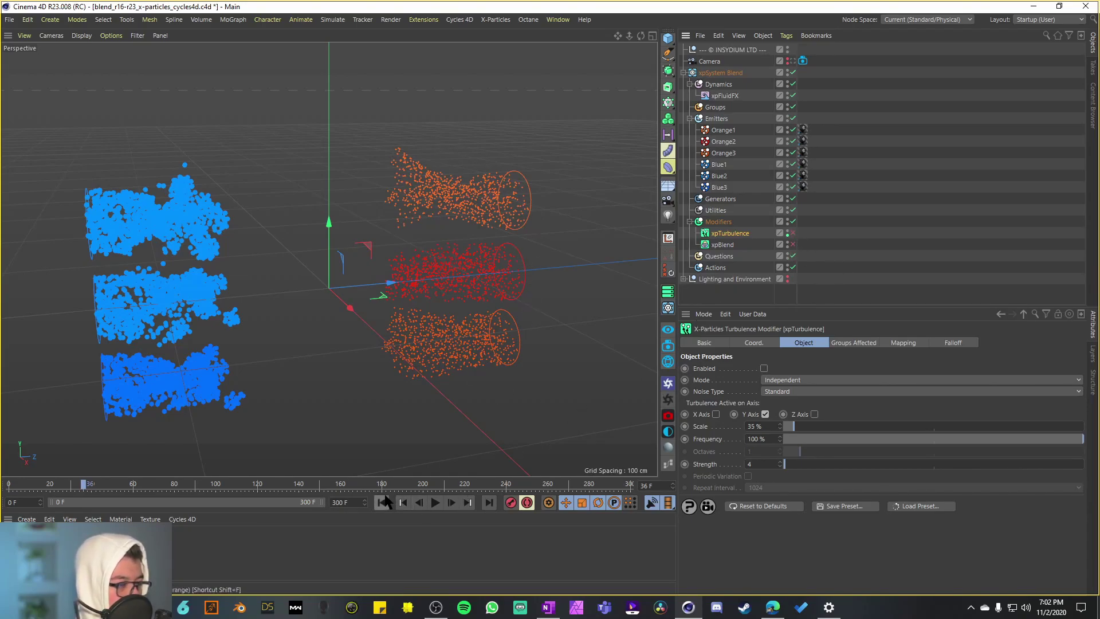
click(381, 502)
click(435, 502)
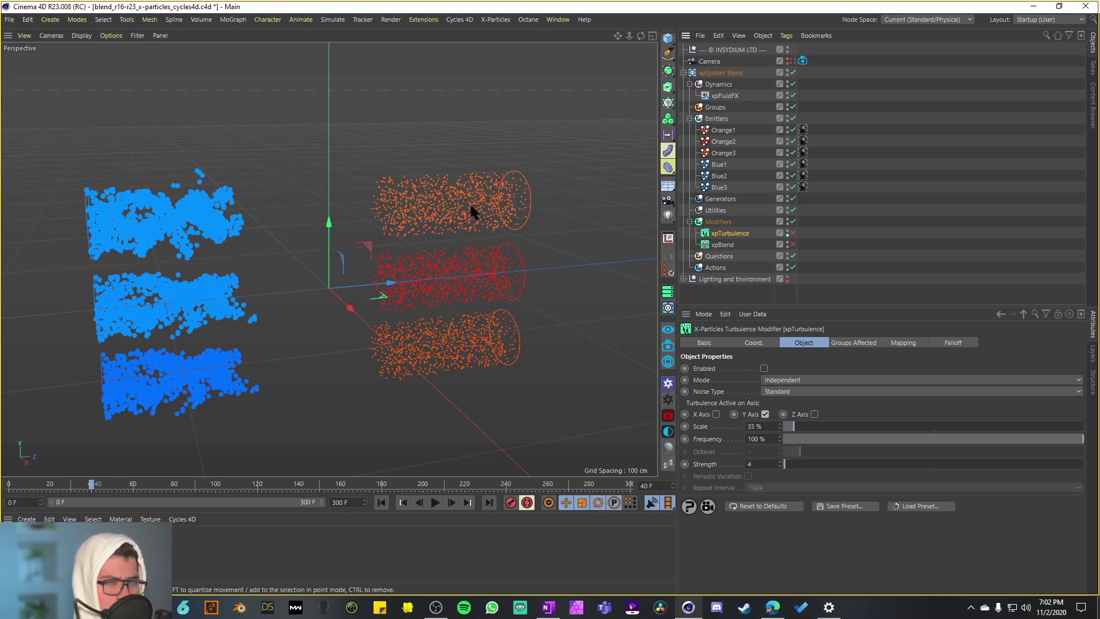
key(shift+f)
Step: Re-enable xpTurbulence and play to frame 40, and show the settings of the Groups and Modifiers folders
click(793, 233)
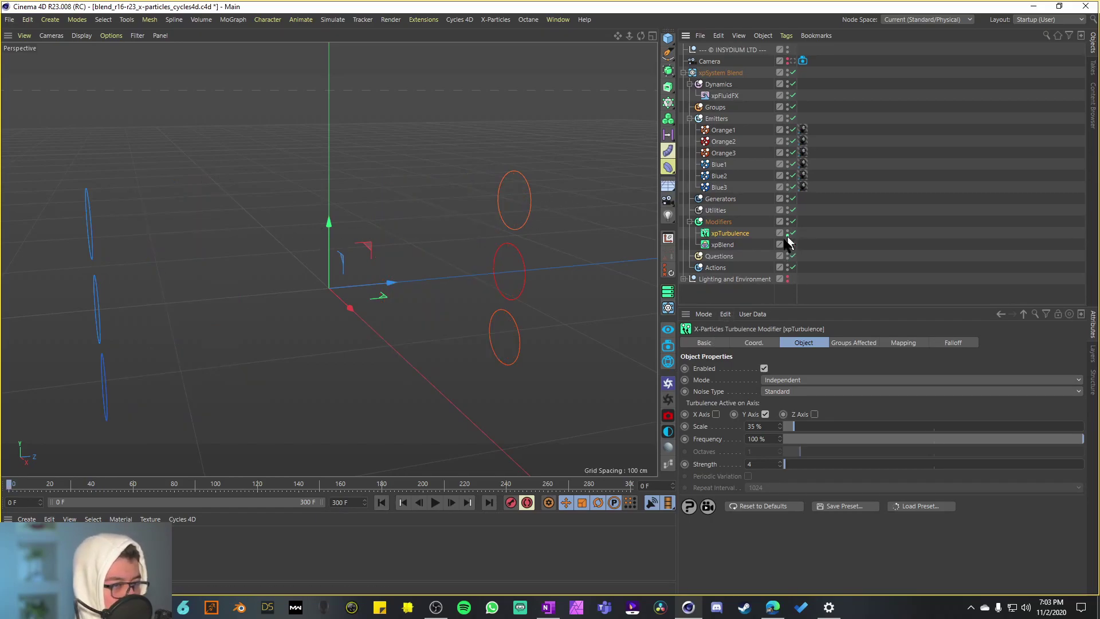
click(435, 501)
click(435, 502)
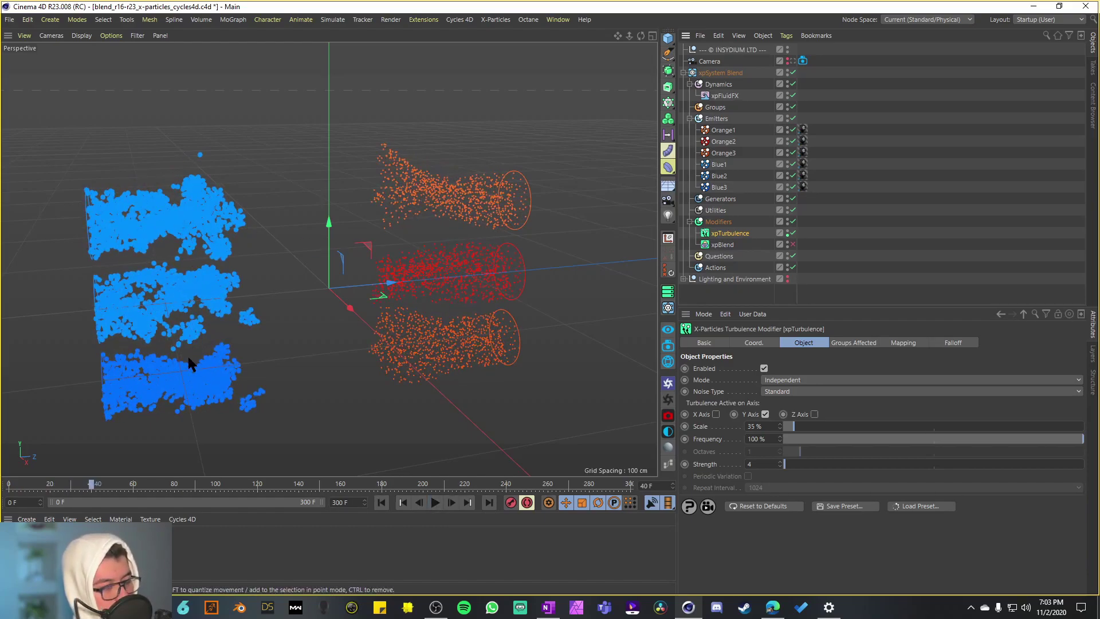
click(723, 108)
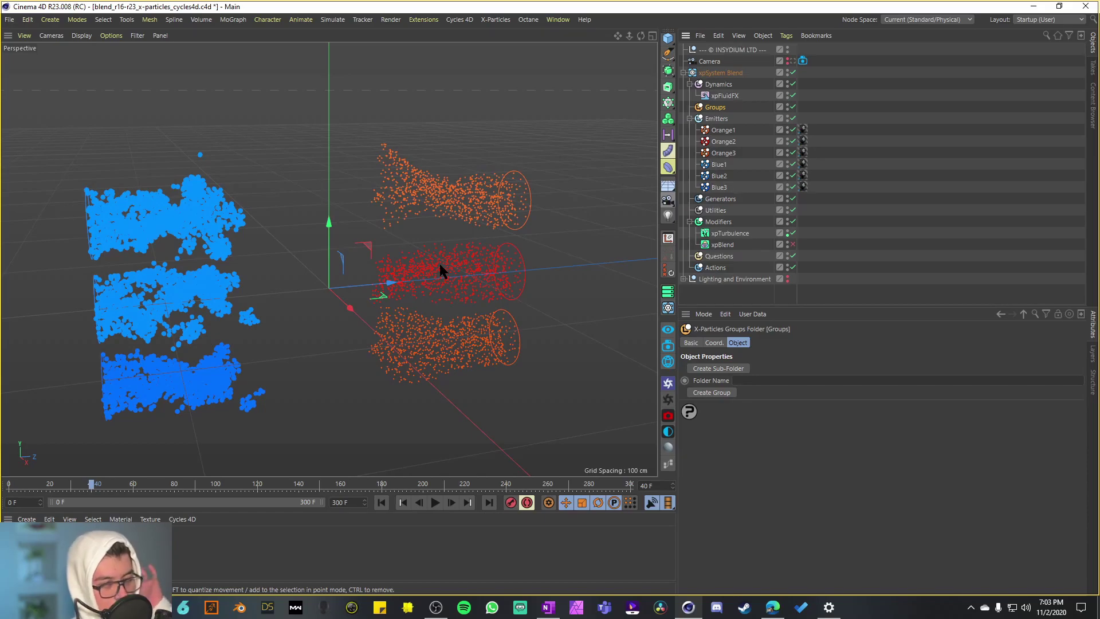
click(721, 222)
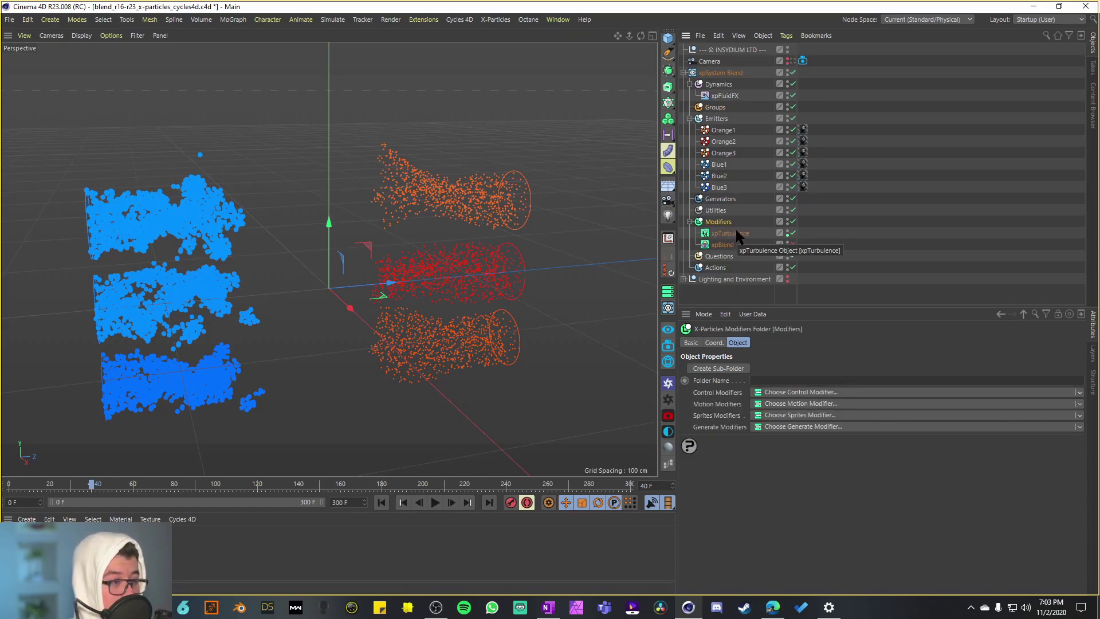
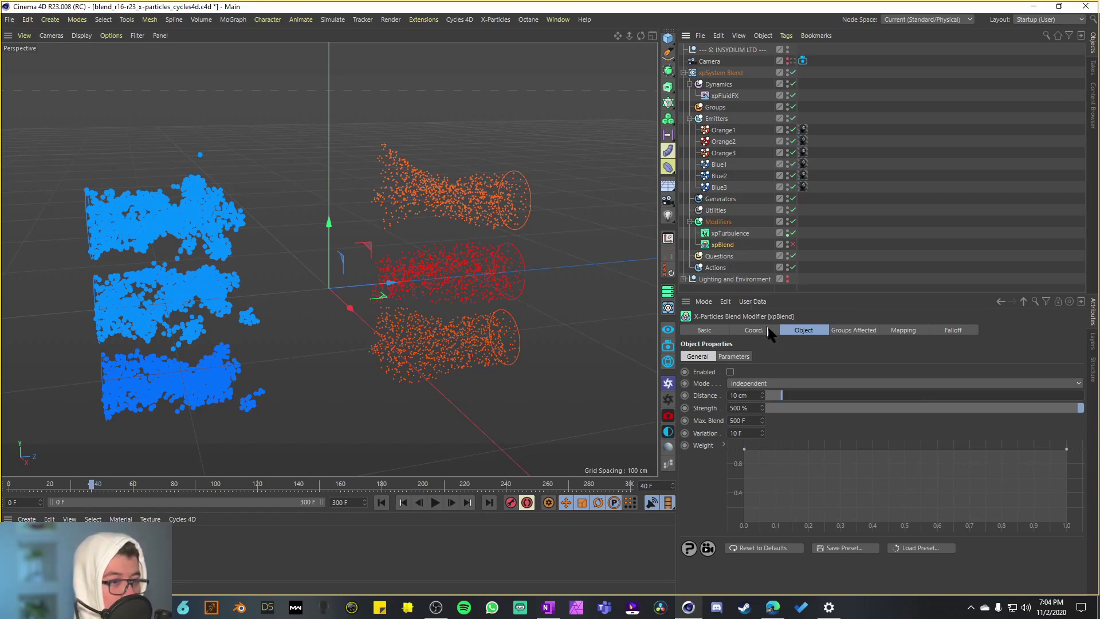
Step: Look through xpBlend's Groups Affected, Mapping and Falloff settings, and return to its Object properties
click(854, 330)
click(899, 331)
click(953, 331)
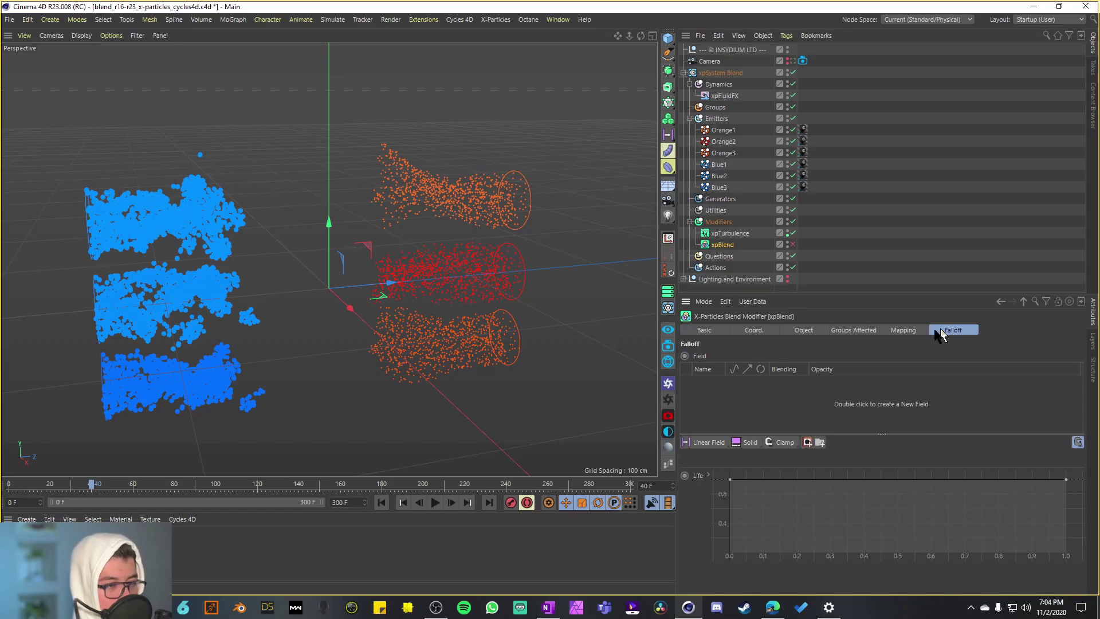
click(805, 333)
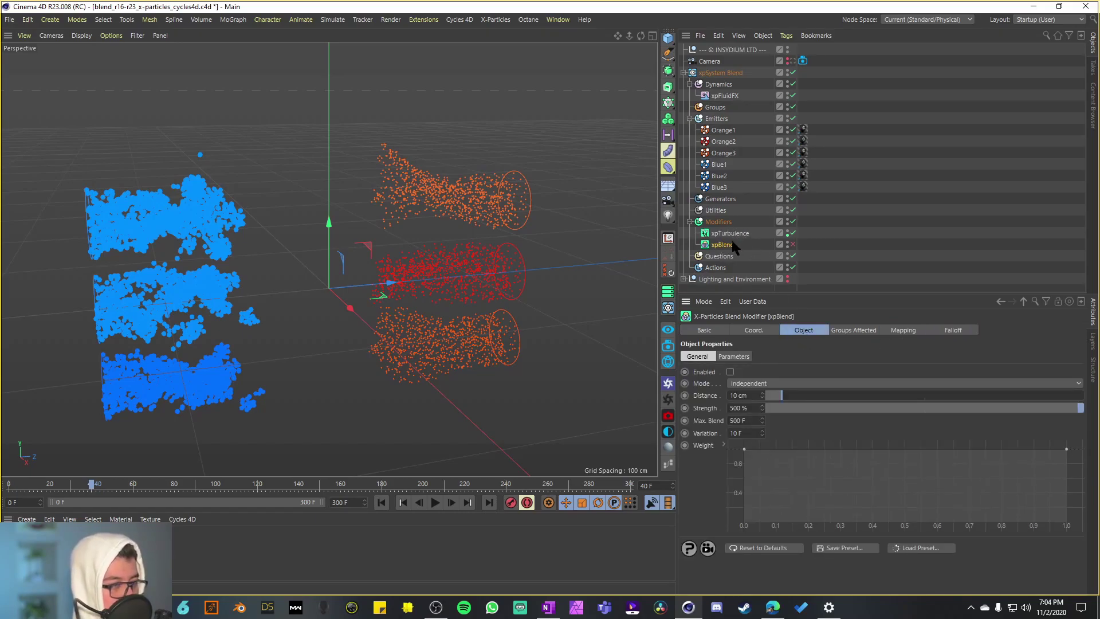
Step: Enable xpBlend, rewind and play the simulation past frame 138, and replay it from the start, pausing at frame 76
click(792, 244)
click(381, 502)
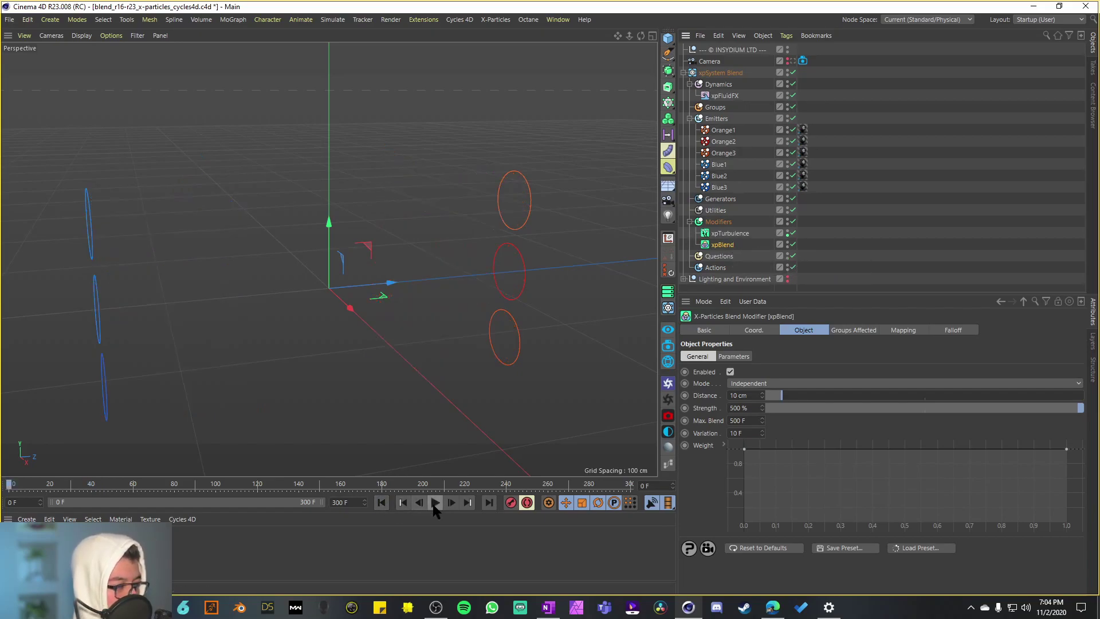
click(435, 502)
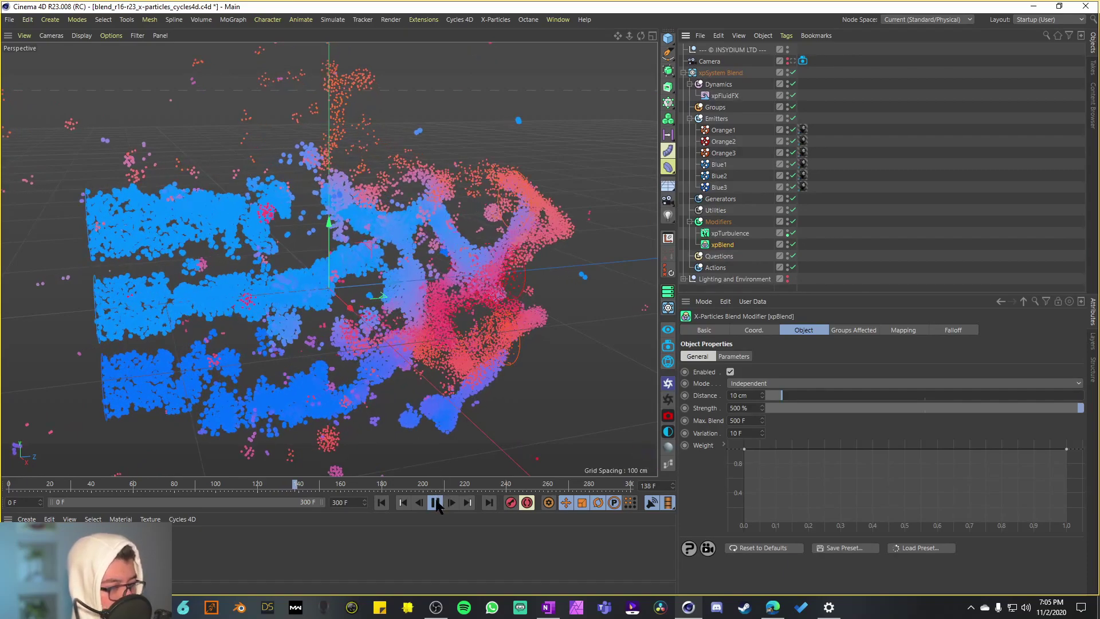
key(shift+f)
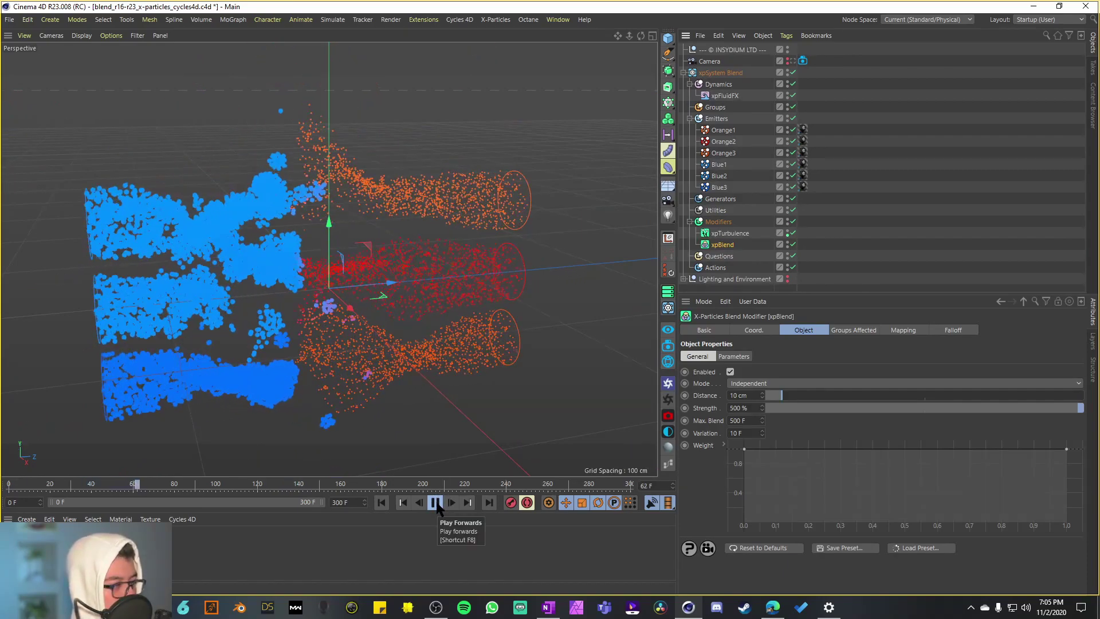
click(435, 502)
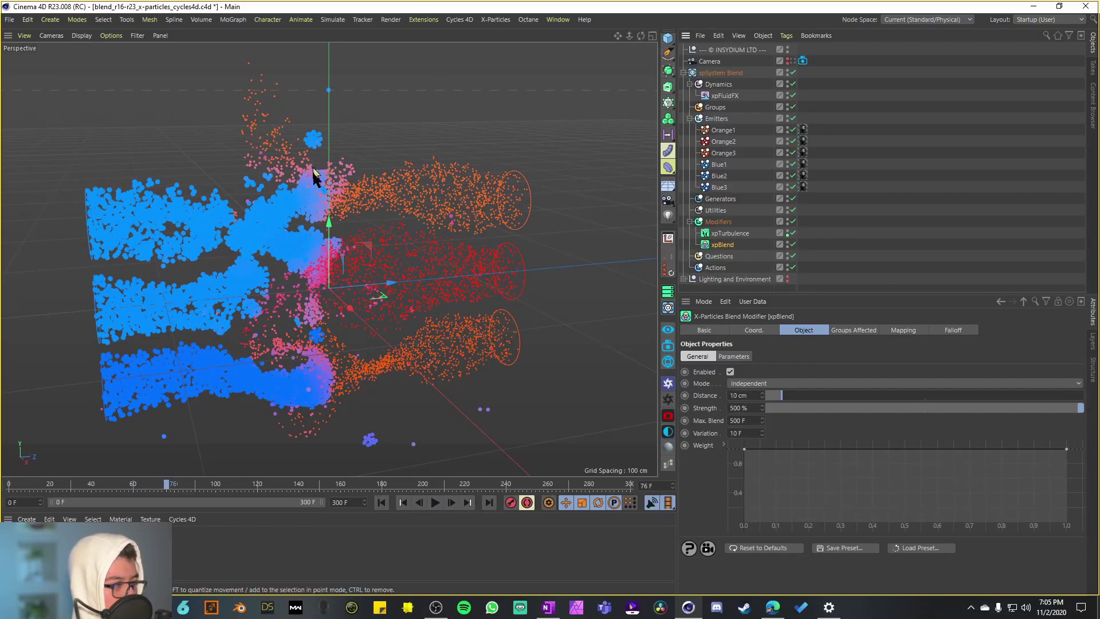
Step: Disable xpBlend, continue playback to frame 101 to compare the particles without blending, and undo the disabling
click(793, 244)
click(435, 503)
click(403, 503)
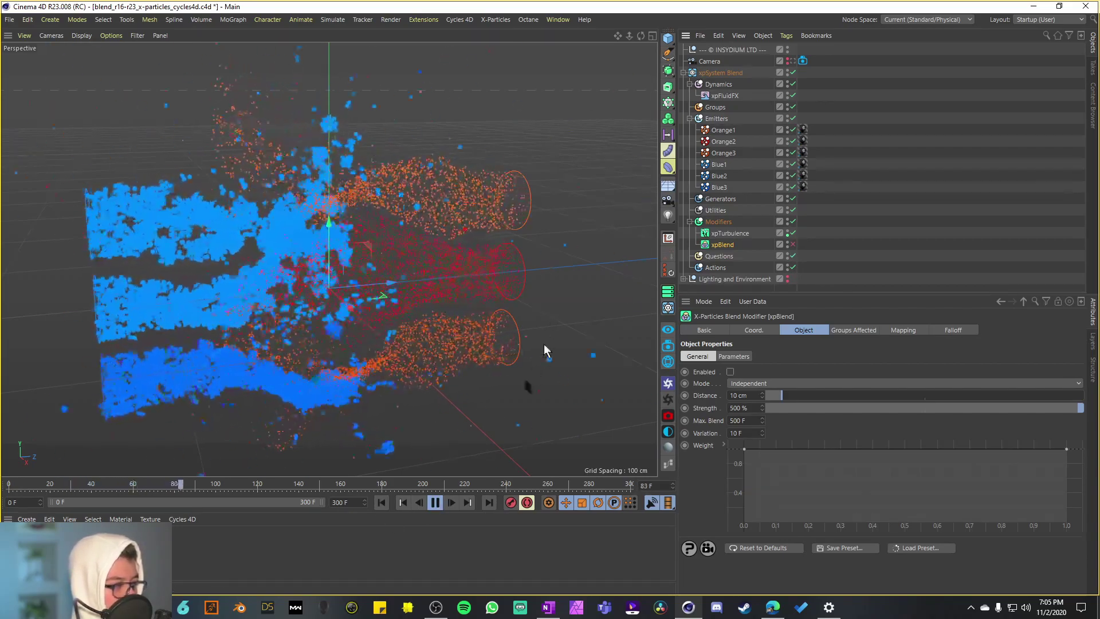
click(436, 503)
key(ctrl+z)
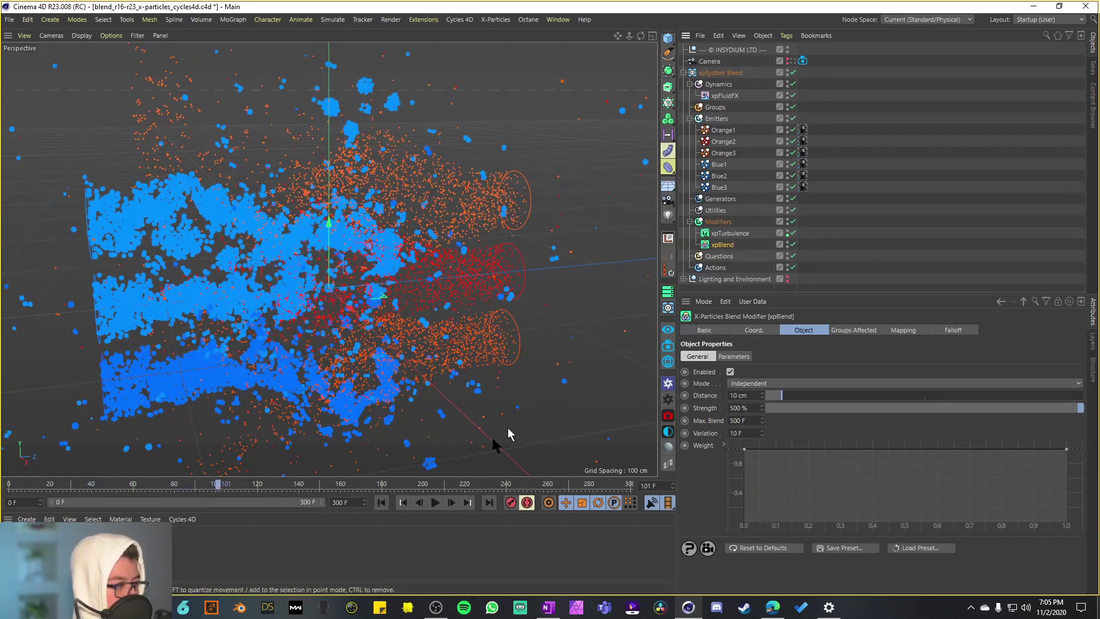
Step: Replay the simulation with xpBlend from the start to frame 95, examine the particle colour blending up close, and rewind to frame 0
click(383, 503)
click(435, 503)
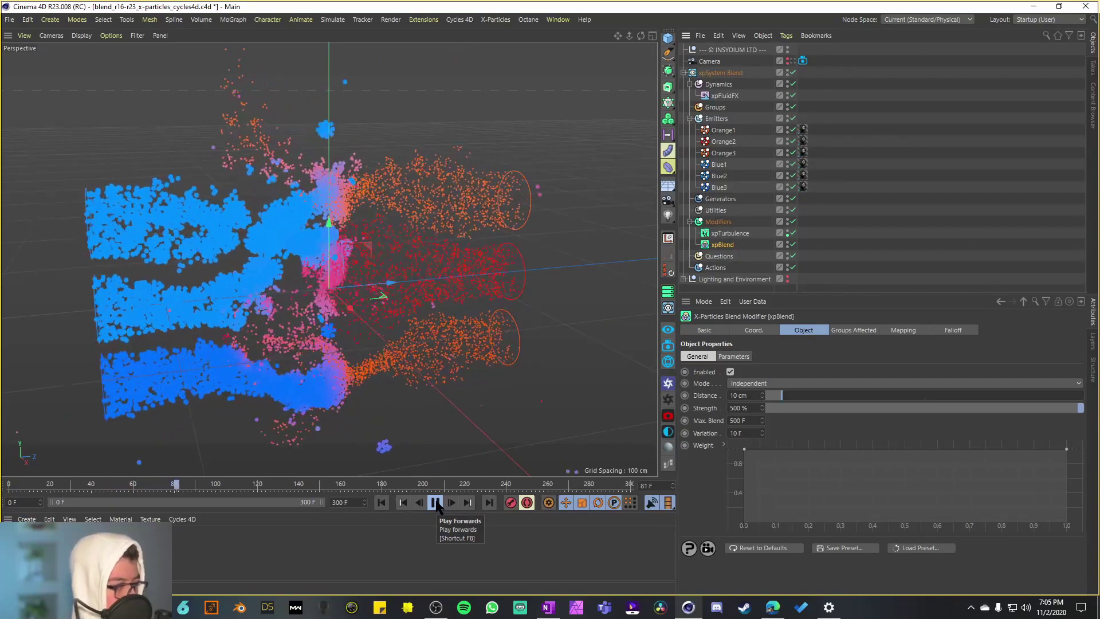
click(436, 502)
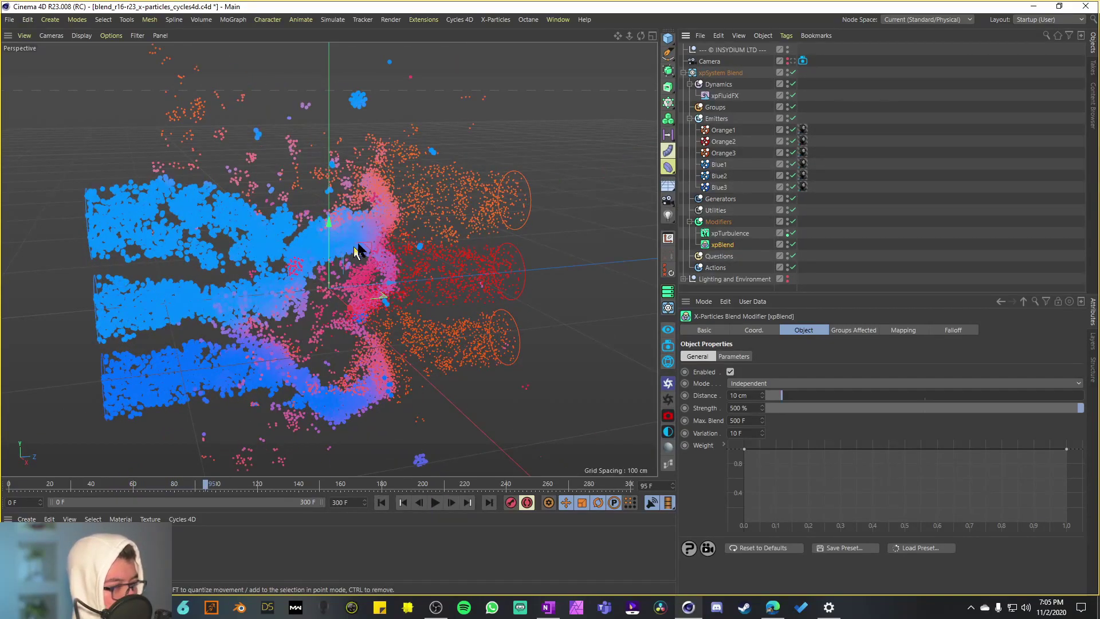
scroll(375, 221, up, 5)
scroll(374, 226, down, 3)
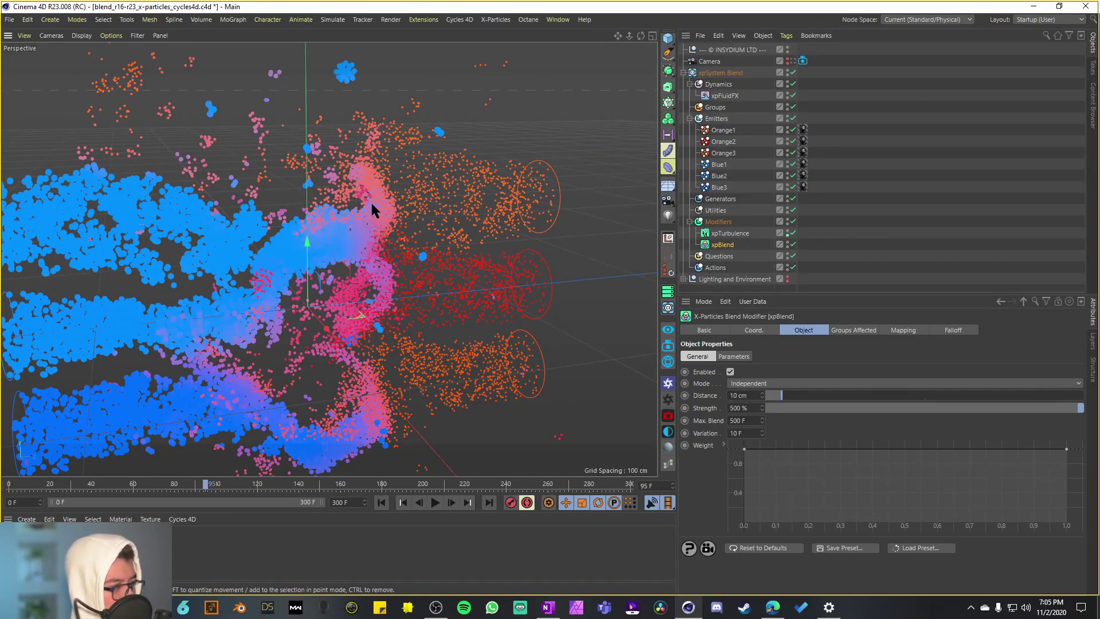
scroll(370, 201, up, 4)
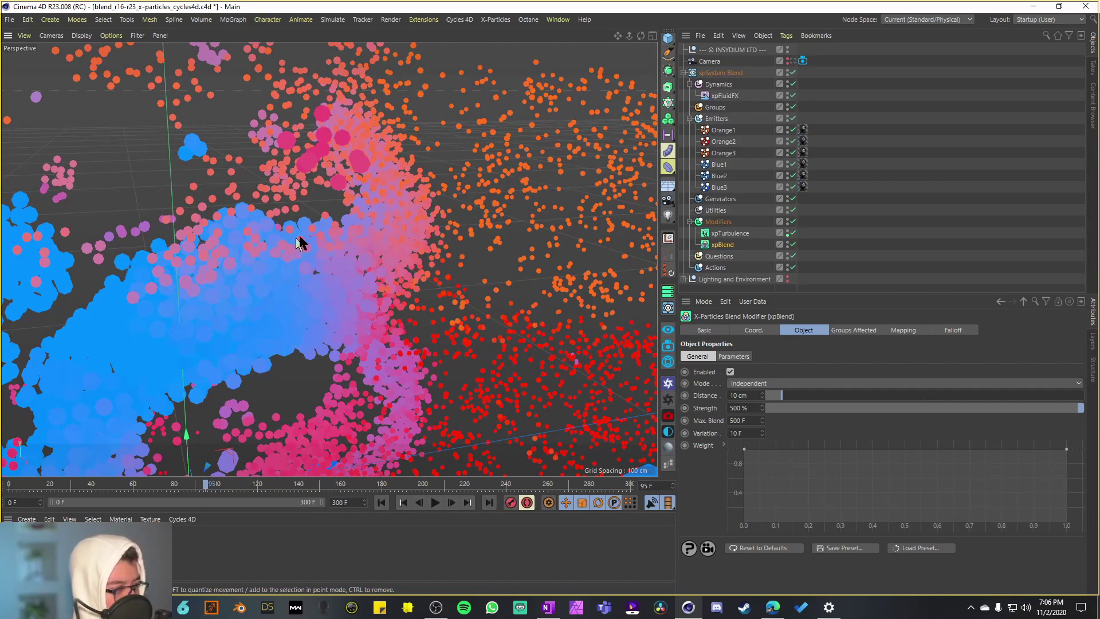
key(shift+f)
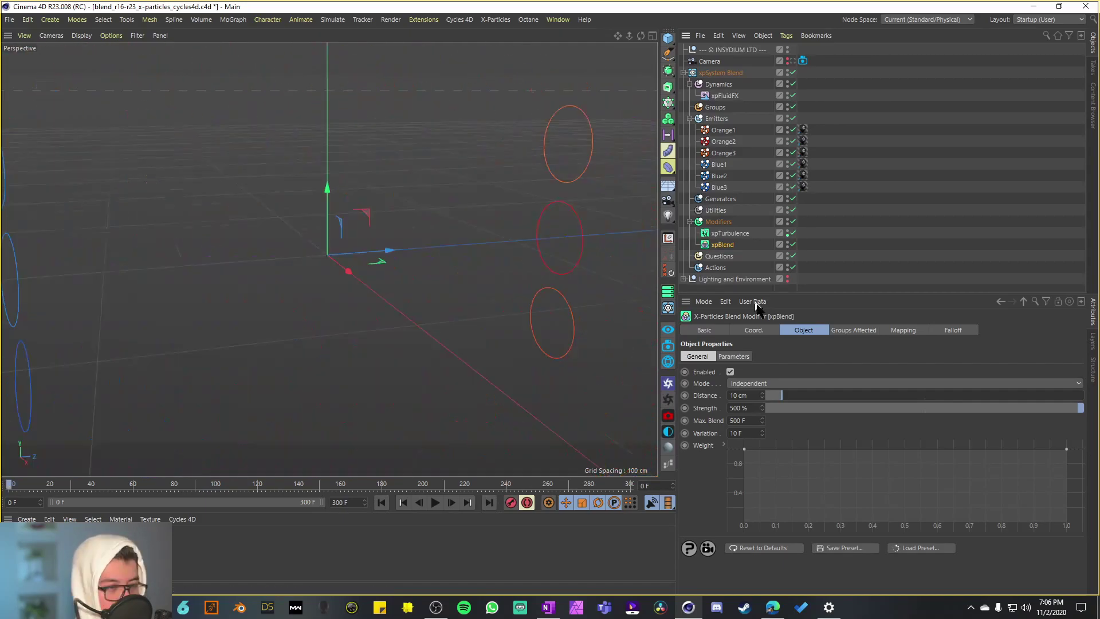
Step: Review xpBlend's Basic and other property sections, ending on its Object properties
click(770, 329)
click(726, 330)
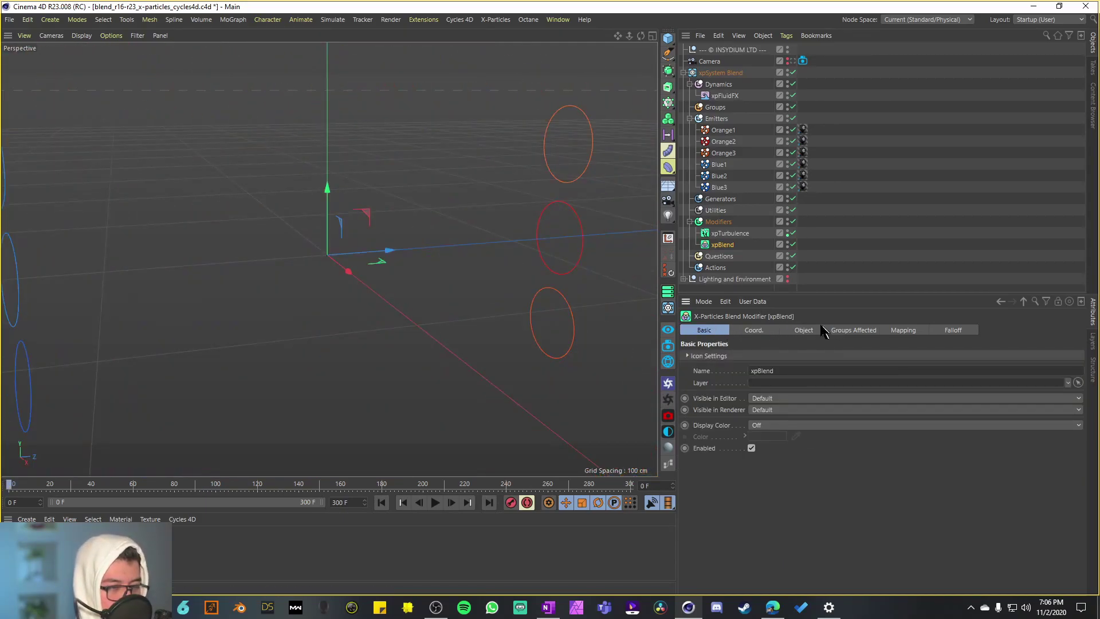
click(822, 331)
click(968, 331)
click(819, 332)
Step: Switch to the browser's X-Particles documentation and read the Blend Modifier summary, highlighting "certain types of data"
key(alt+Tab)
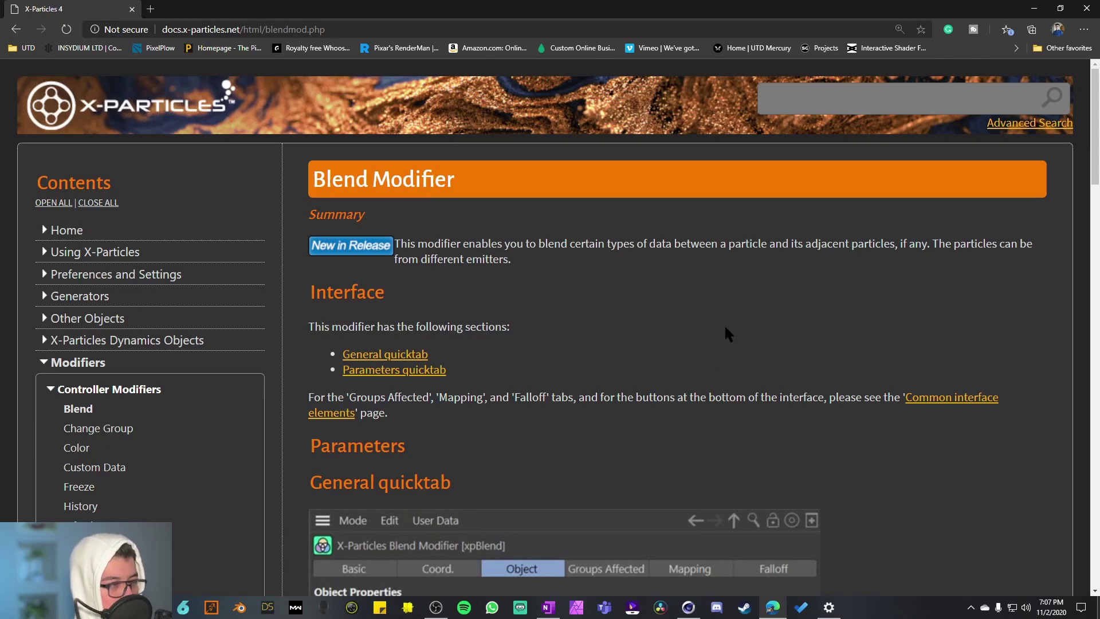
drag(314, 177, 459, 172)
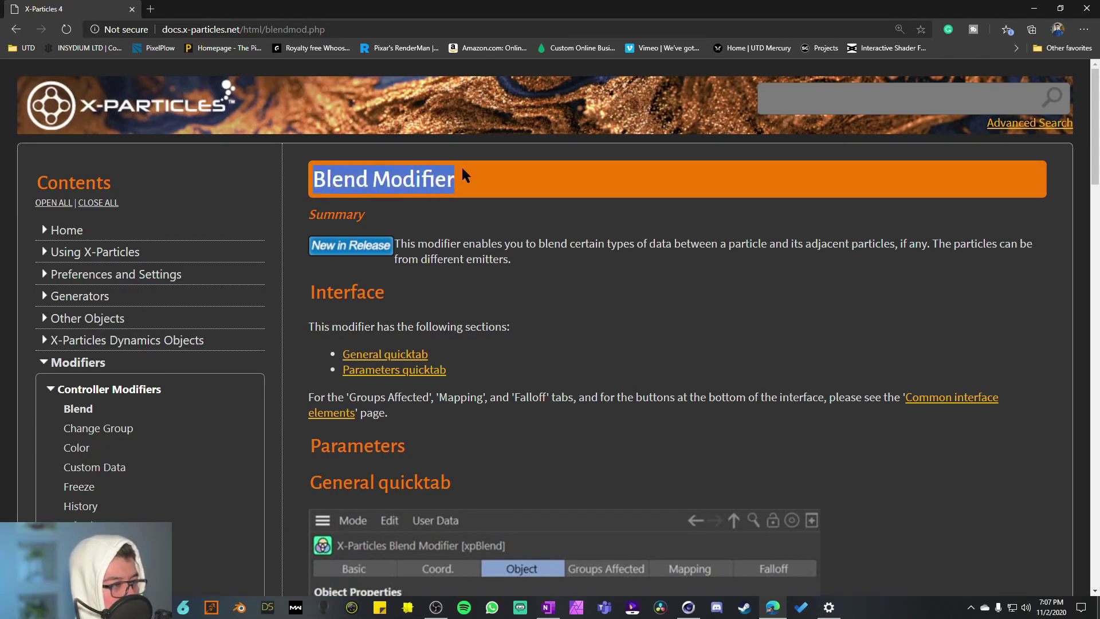
drag(357, 293, 321, 249)
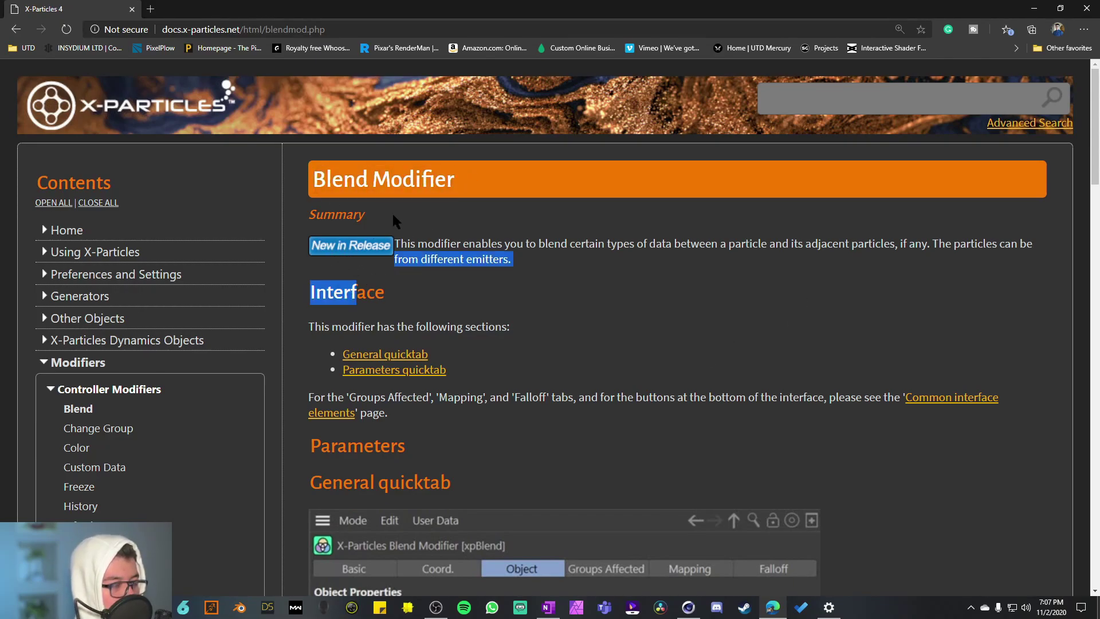
click(399, 237)
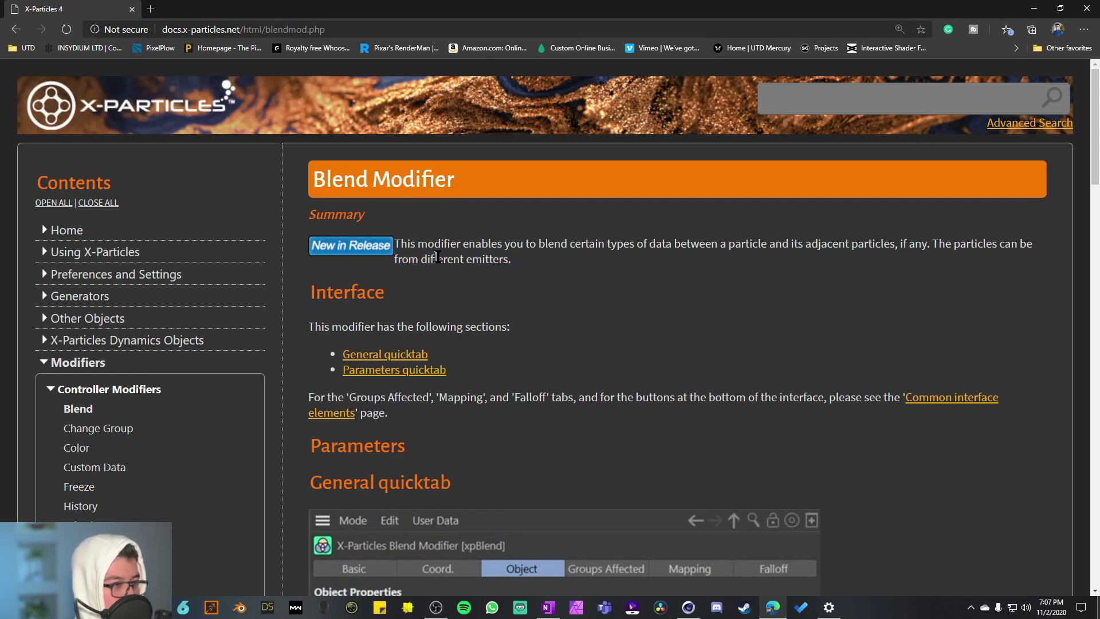
drag(463, 244, 935, 262)
click(929, 256)
click(791, 284)
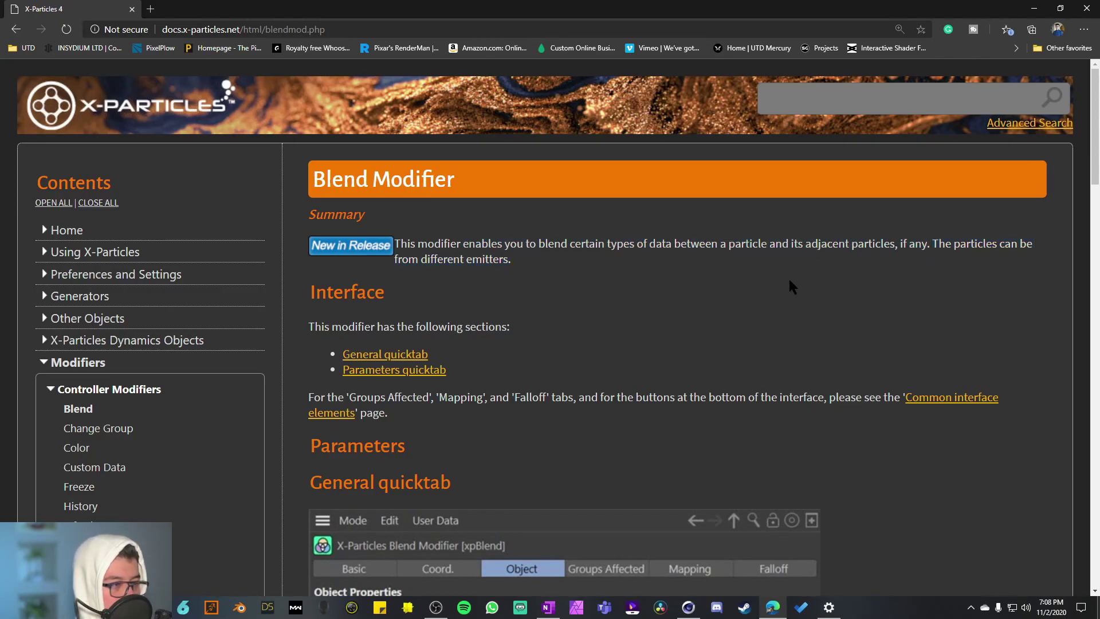
drag(570, 244, 671, 248)
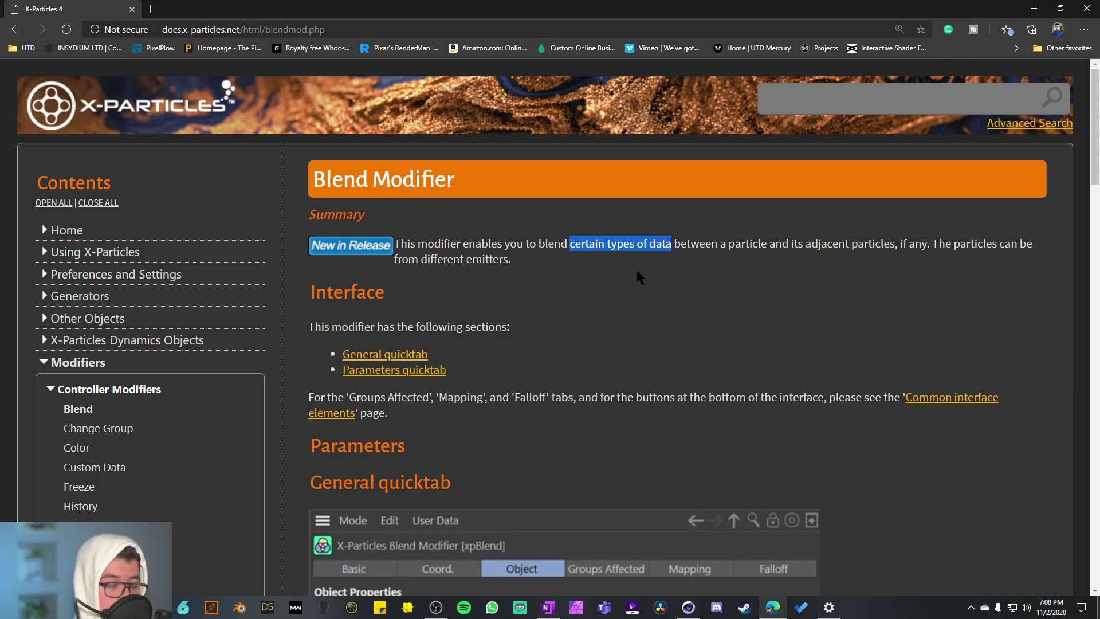
Step: Compare the documentation's General quicktab section with xpBlend's settings in Cinema 4D, and return to the documentation page
scroll(635, 270, down, 7)
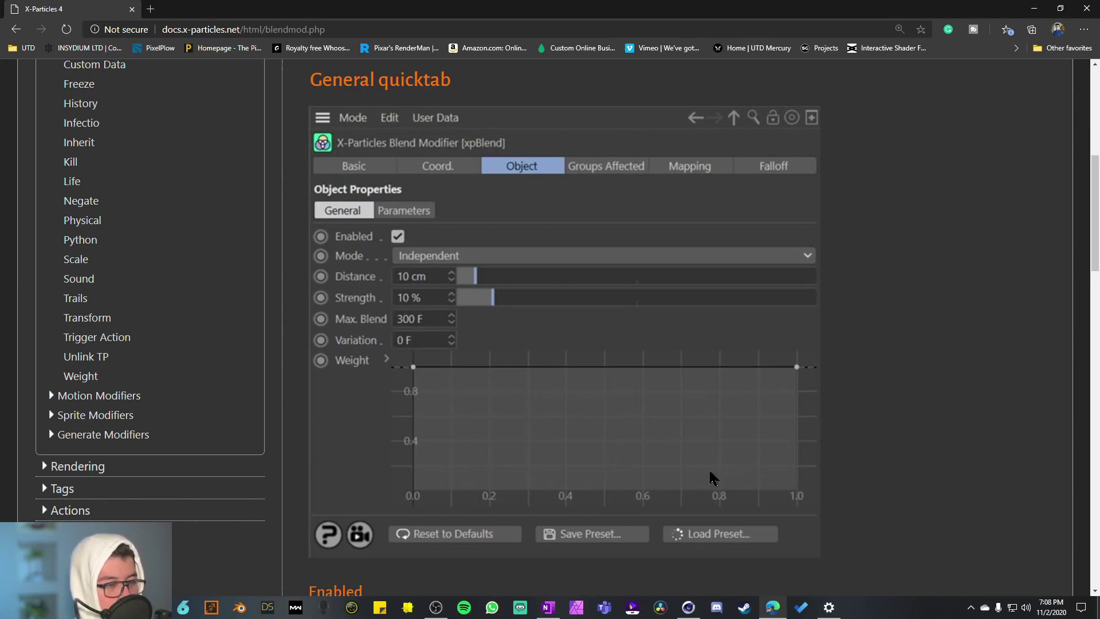
key(alt+Tab)
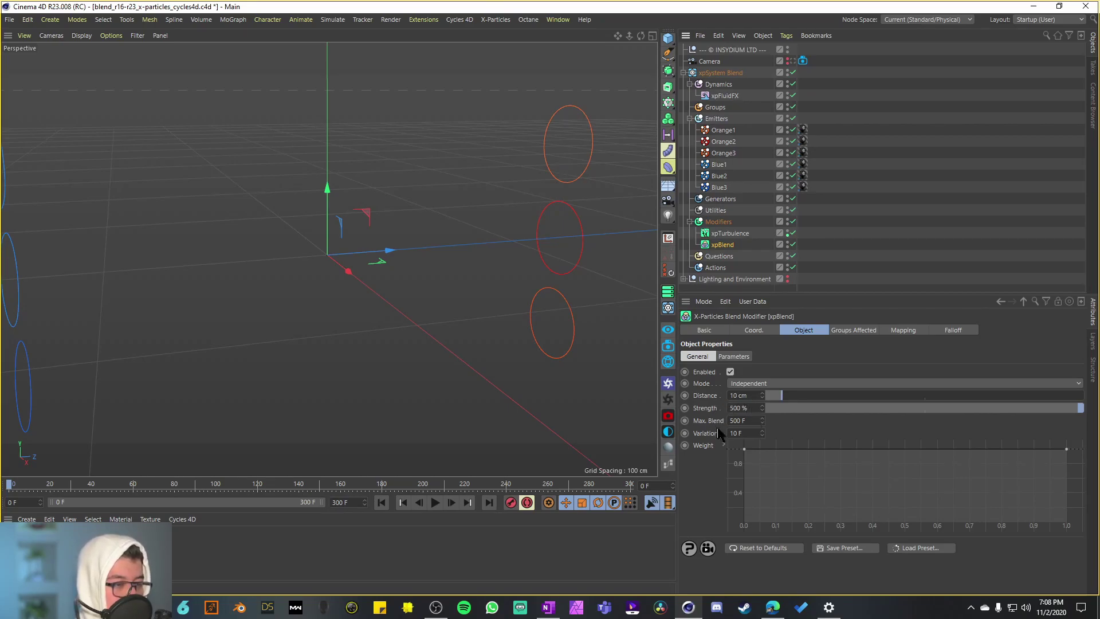
click(771, 606)
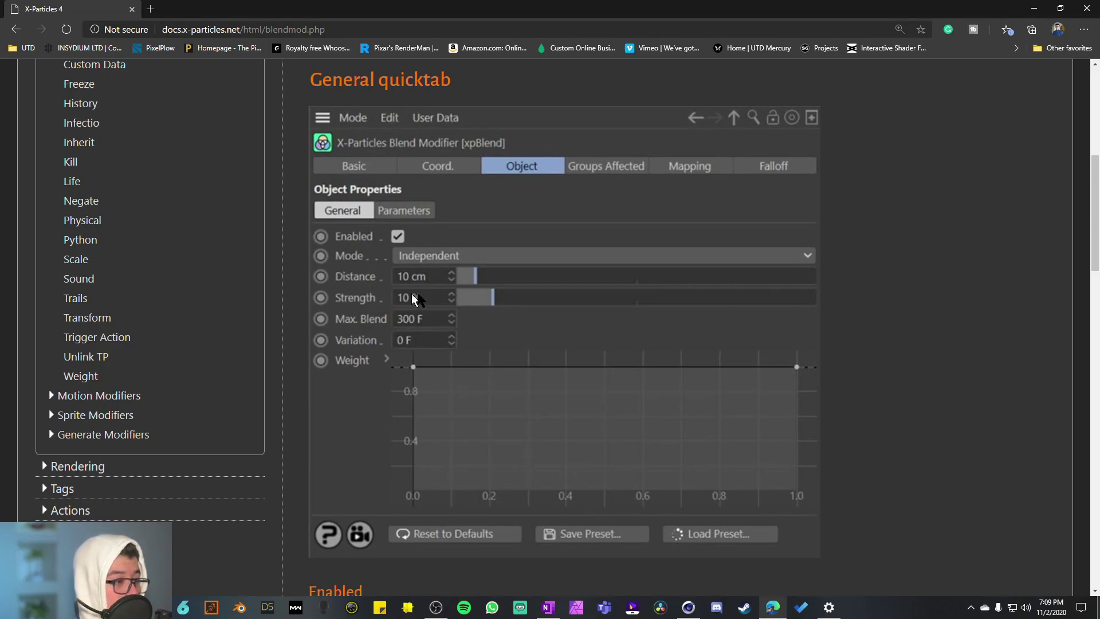
Step: Read the Distance and Strength descriptions in the Blend Modifier documentation, and continue down to the Parameters quicktab
click(361, 278)
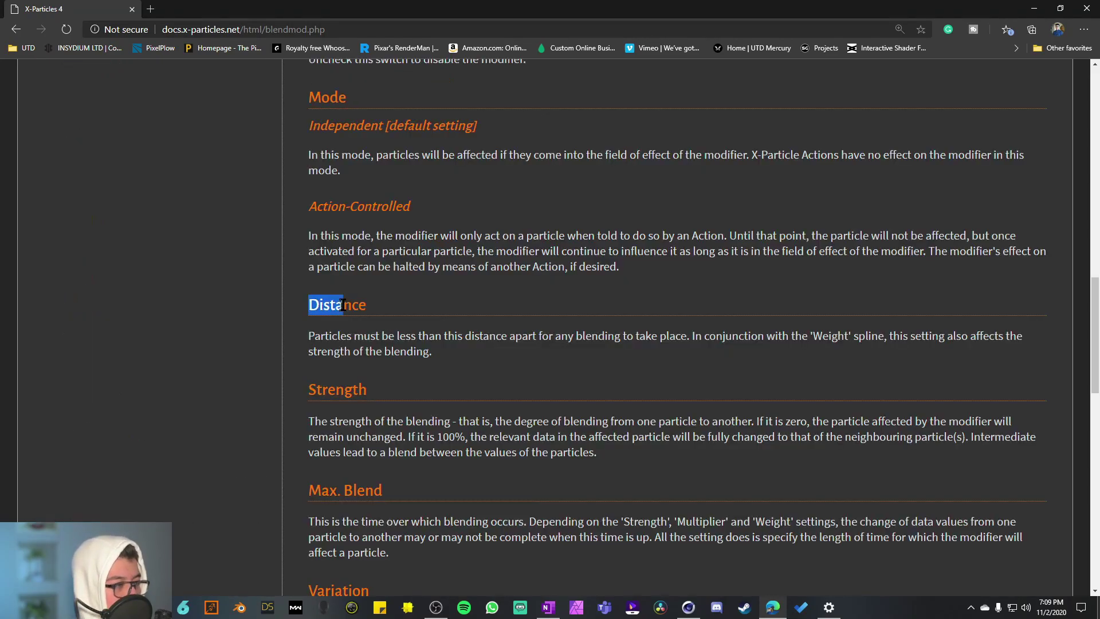
drag(308, 336, 687, 351)
scroll(643, 336, down, 3)
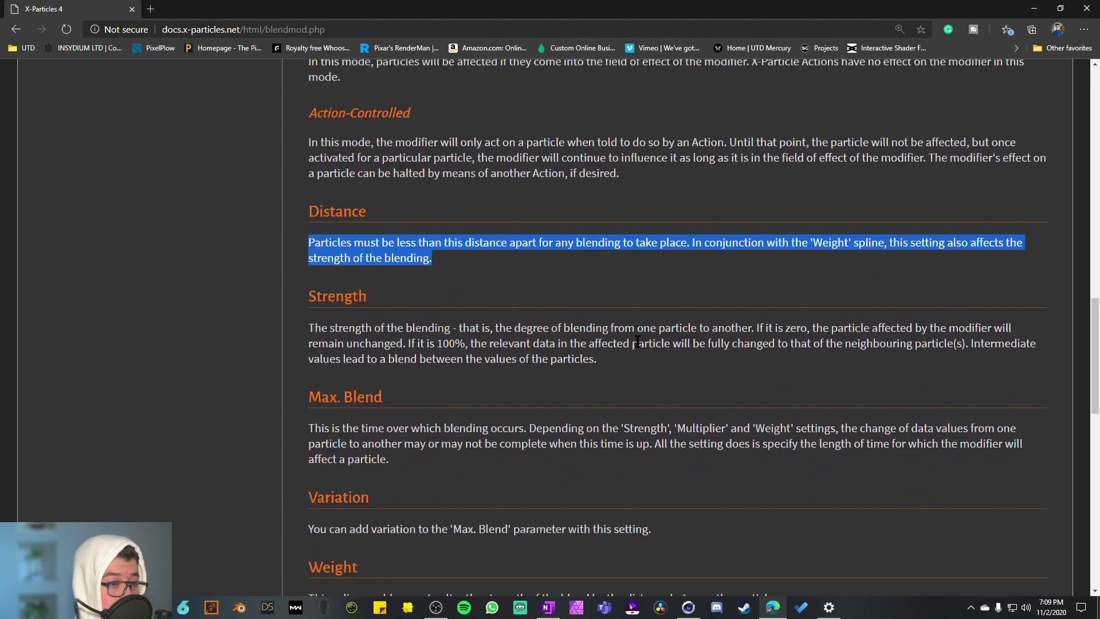
double_click(350, 228)
drag(316, 261, 599, 278)
scroll(435, 326, down, 10)
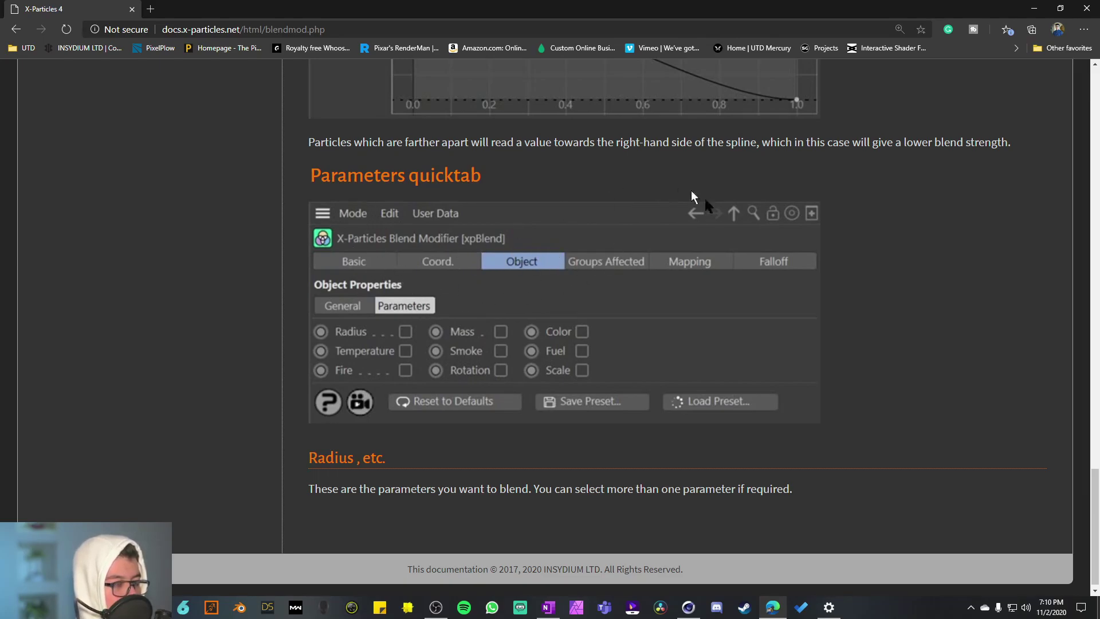
Step: Minimize the browser to return to Cinema 4D and examine which data types xpBlend blends in its Parameters settings
click(1032, 9)
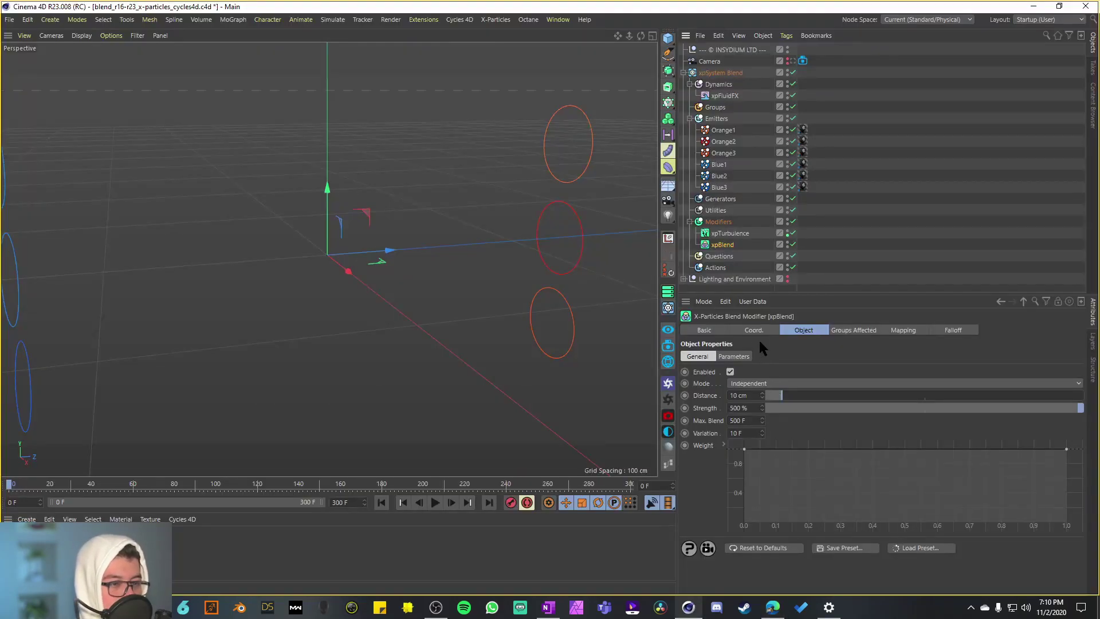
click(734, 356)
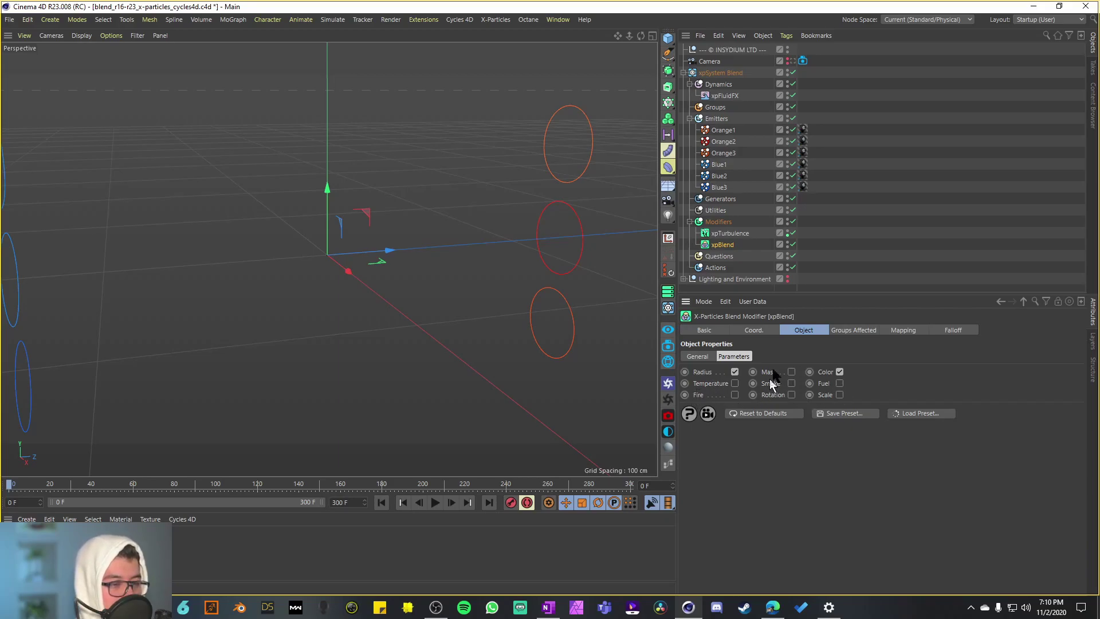
click(733, 95)
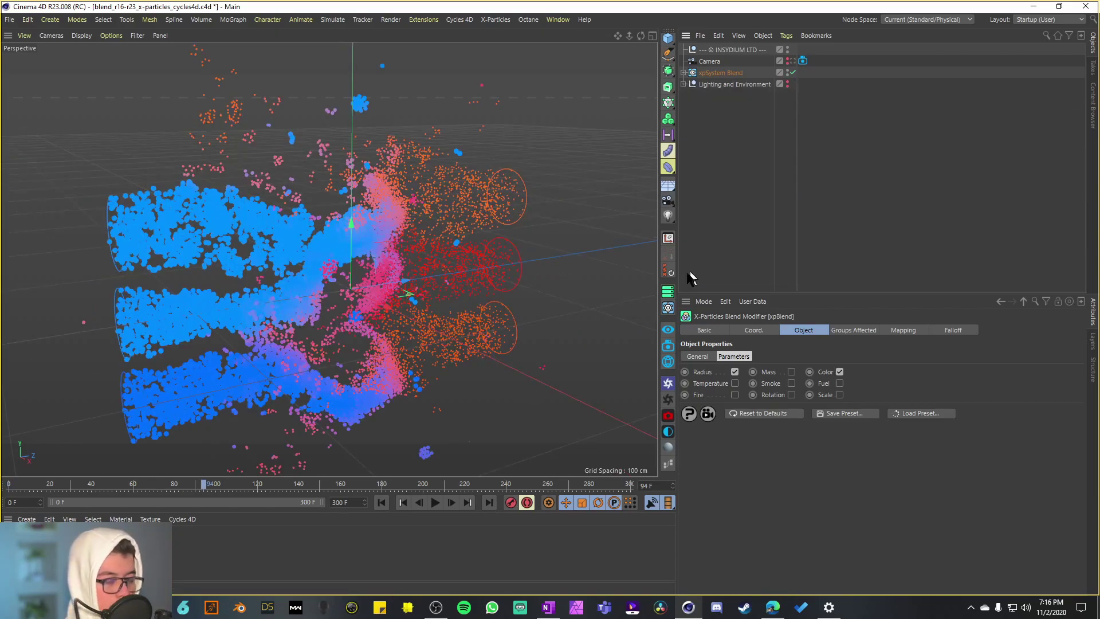
Step: Open the Cycles 4D Real-Time Preview, dock it beside the viewport, and start the preview render
click(668, 326)
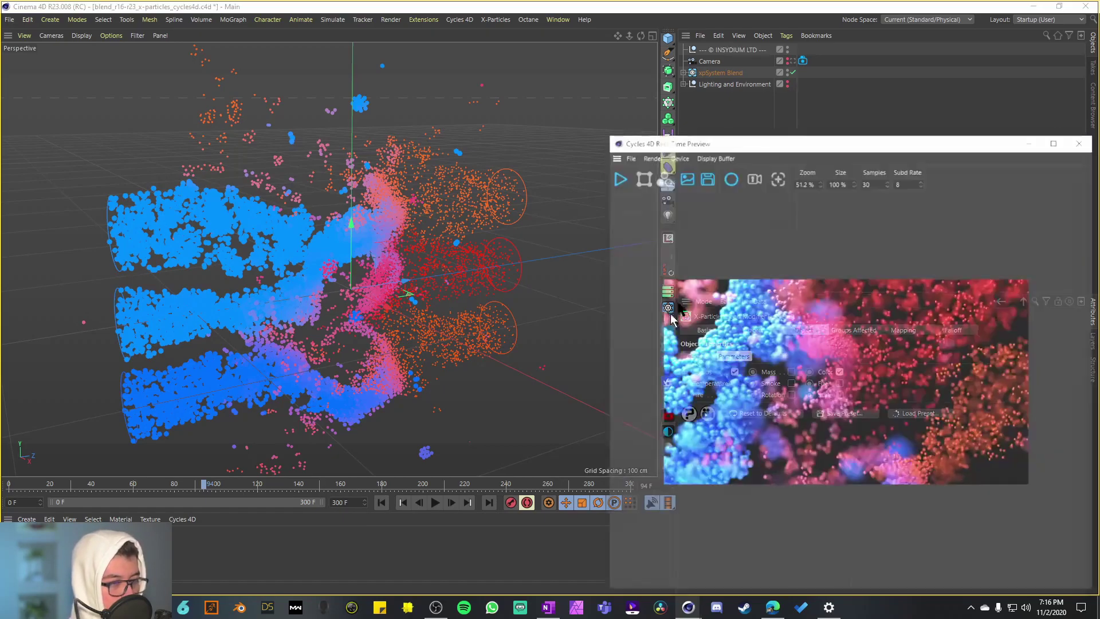
drag(675, 146, 786, 127)
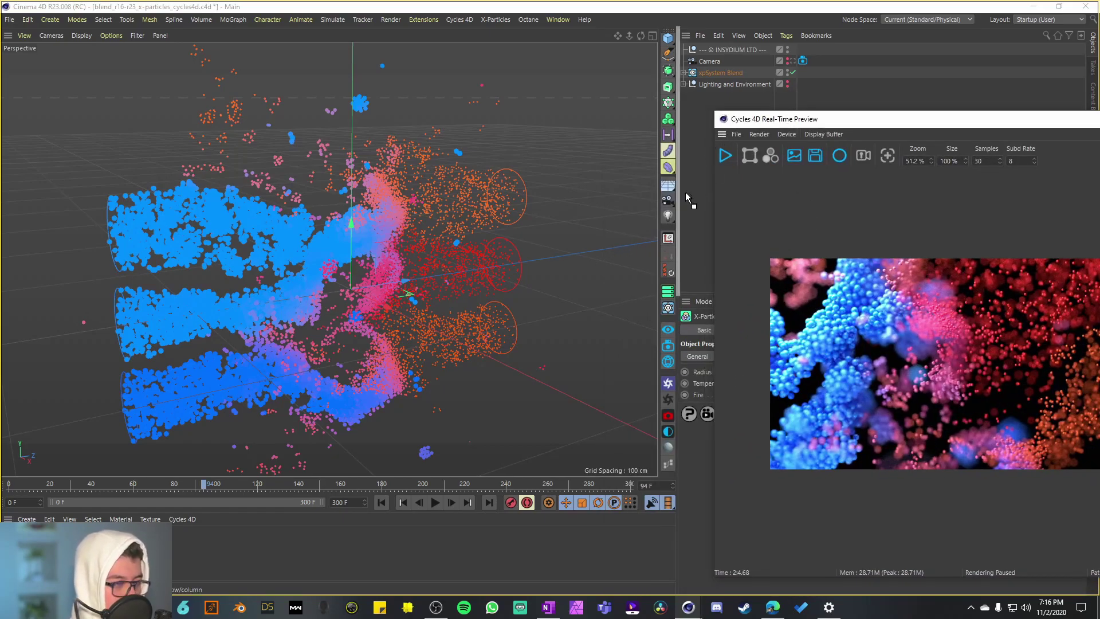
drag(659, 198, 659, 197)
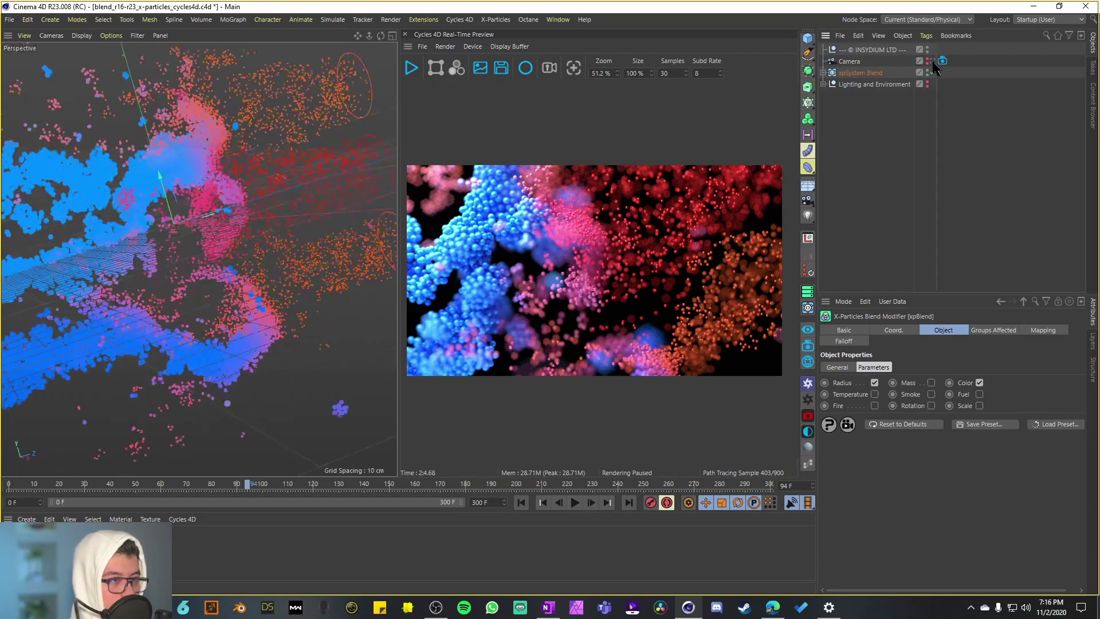
click(414, 62)
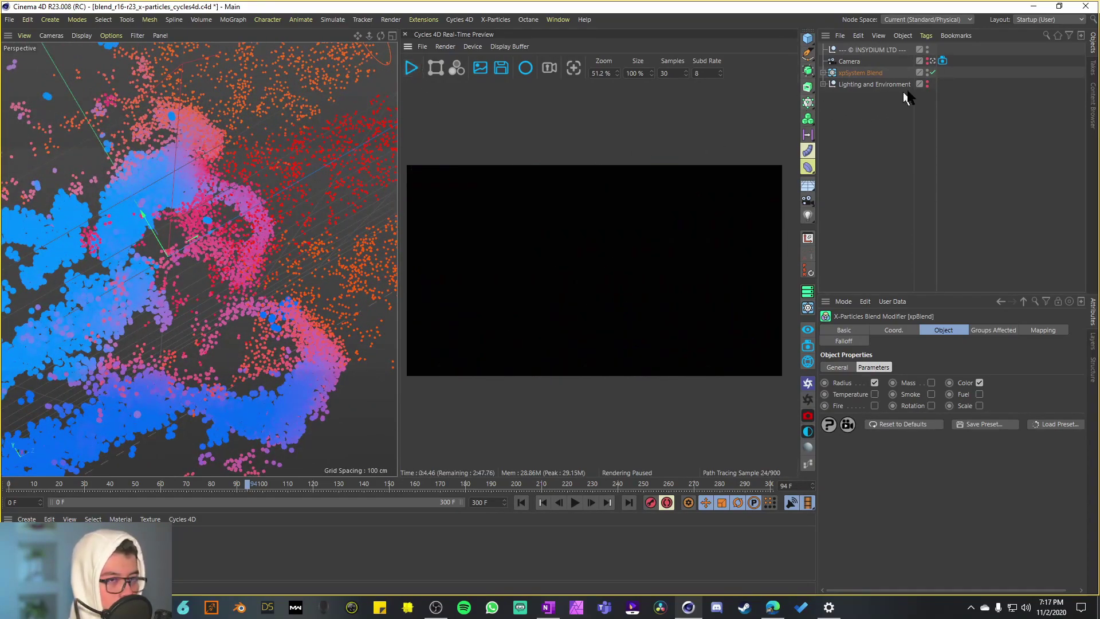
Step: Enable and expand the Lighting and Environment group, and show the settings of its cySoftBox.1 and cySoftBox lights
click(823, 84)
click(862, 97)
click(868, 120)
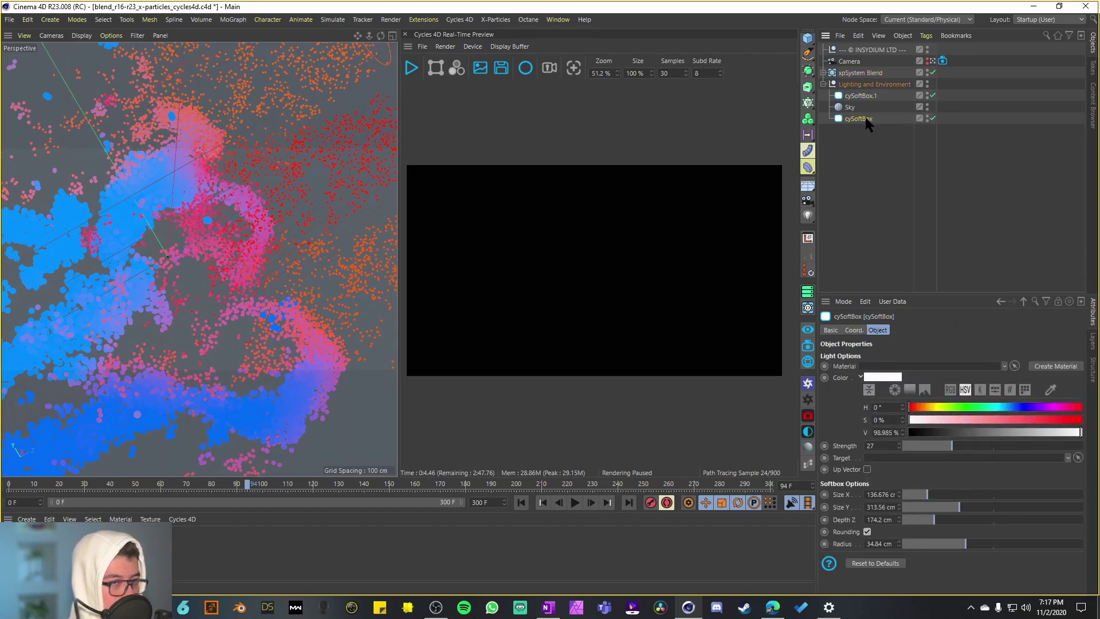
Step: Show the Sky object's settings and restart the Cycles 4D real-time preview render
click(849, 107)
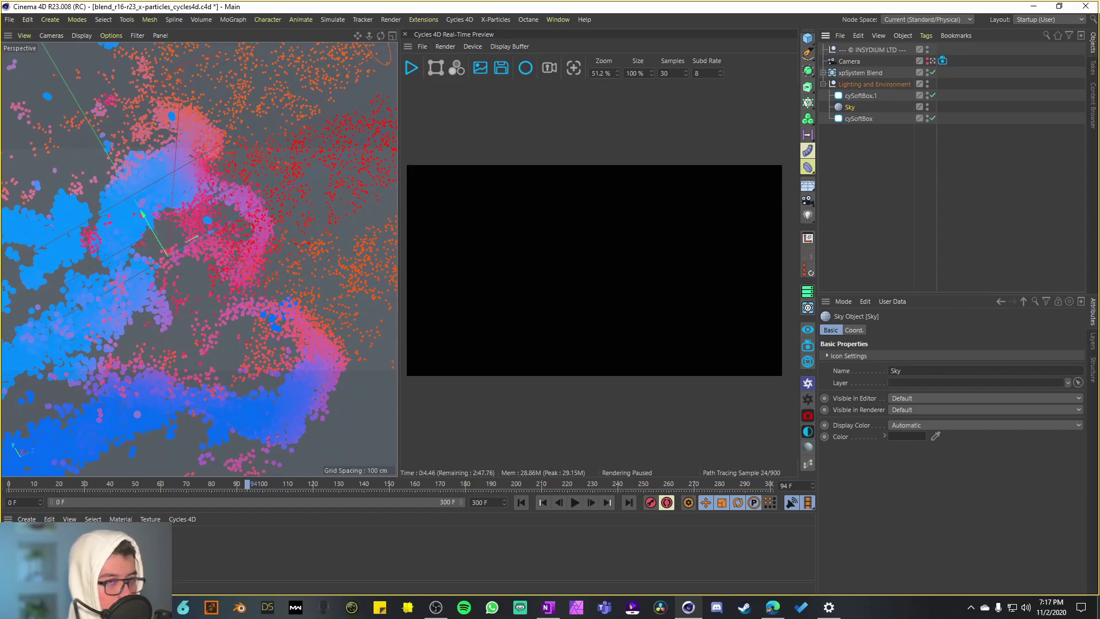
click(411, 70)
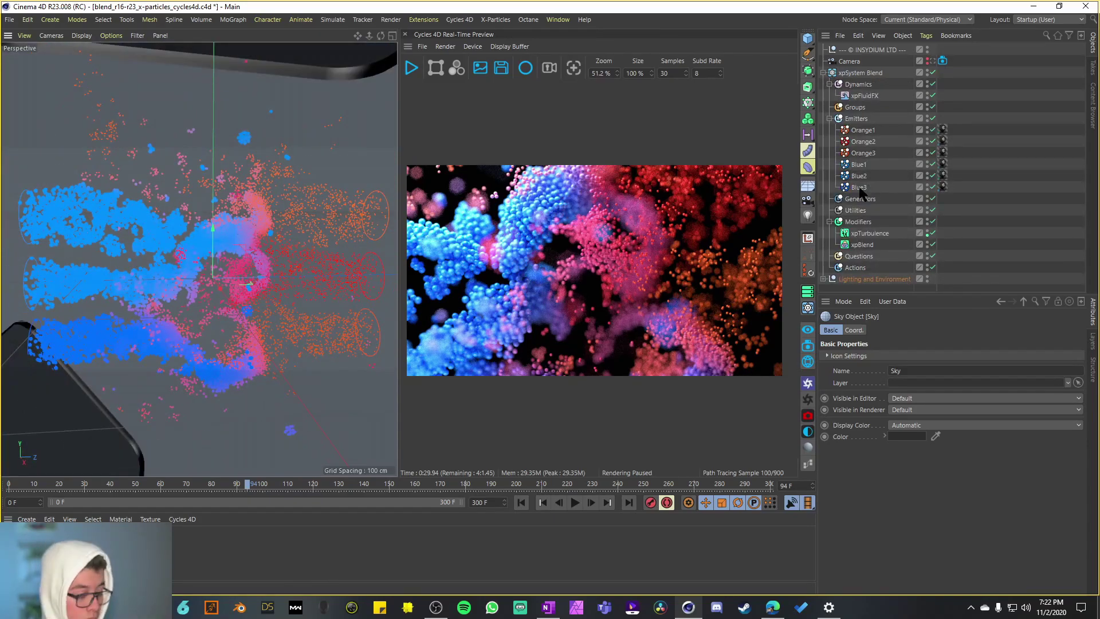
Step: Remove the Orange3 and Blue3 emitters, arrange the remaining emitters in the Right view so their streams meet, and play the simulation
key(e)
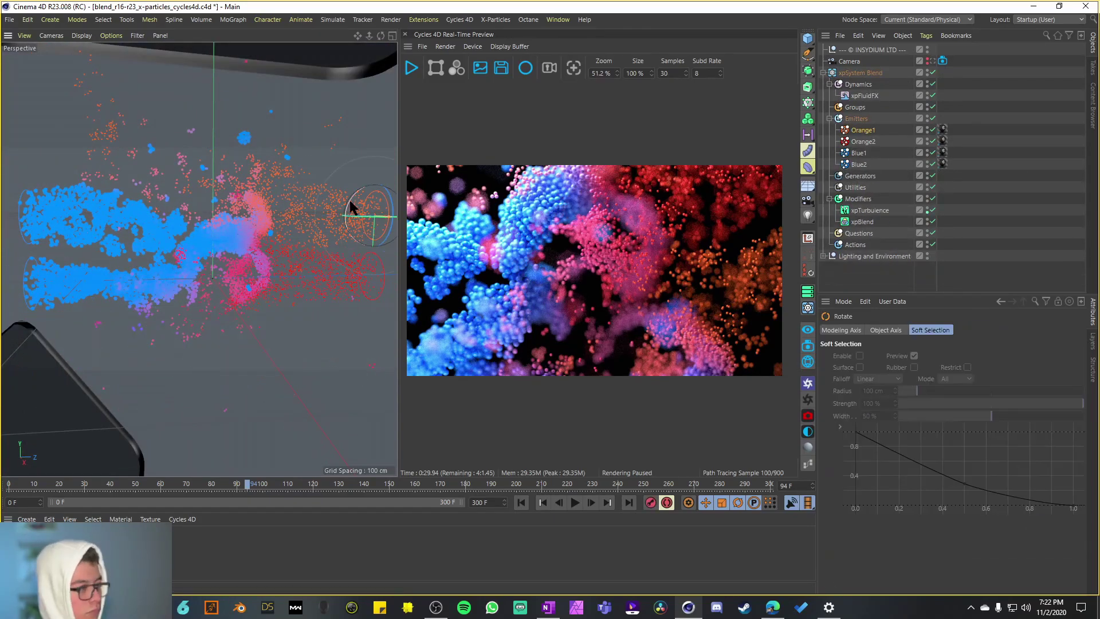
click(356, 333)
key(F3)
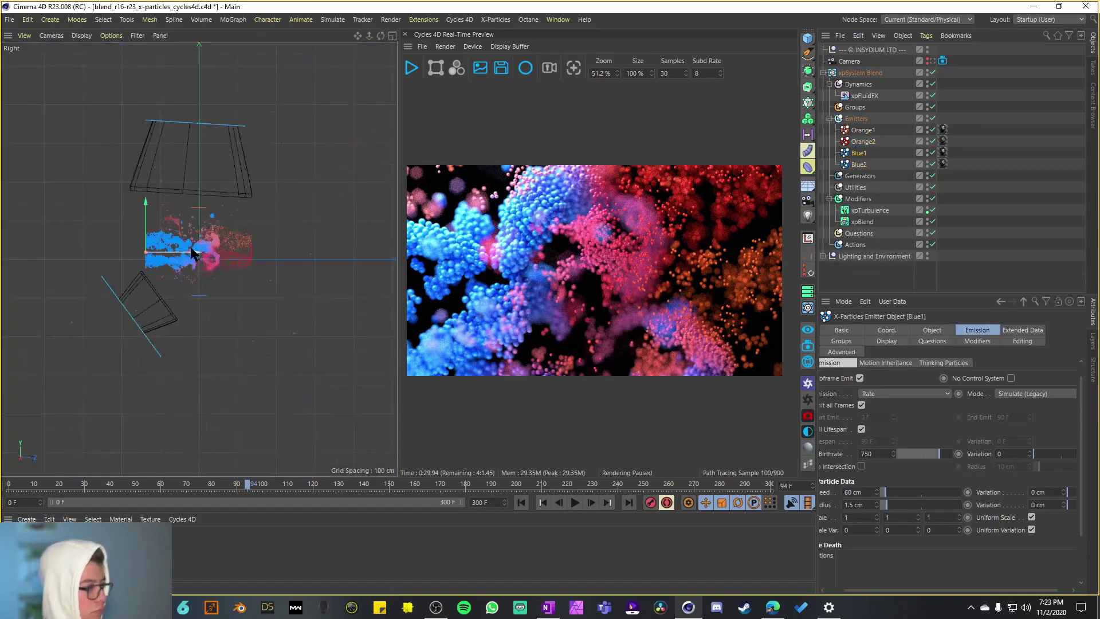
click(575, 503)
Step: Set the particle radius of the Orange and Blue emitters to 0.5 cm and replay the simulation in the Perspective view
ctrl+click(858, 165)
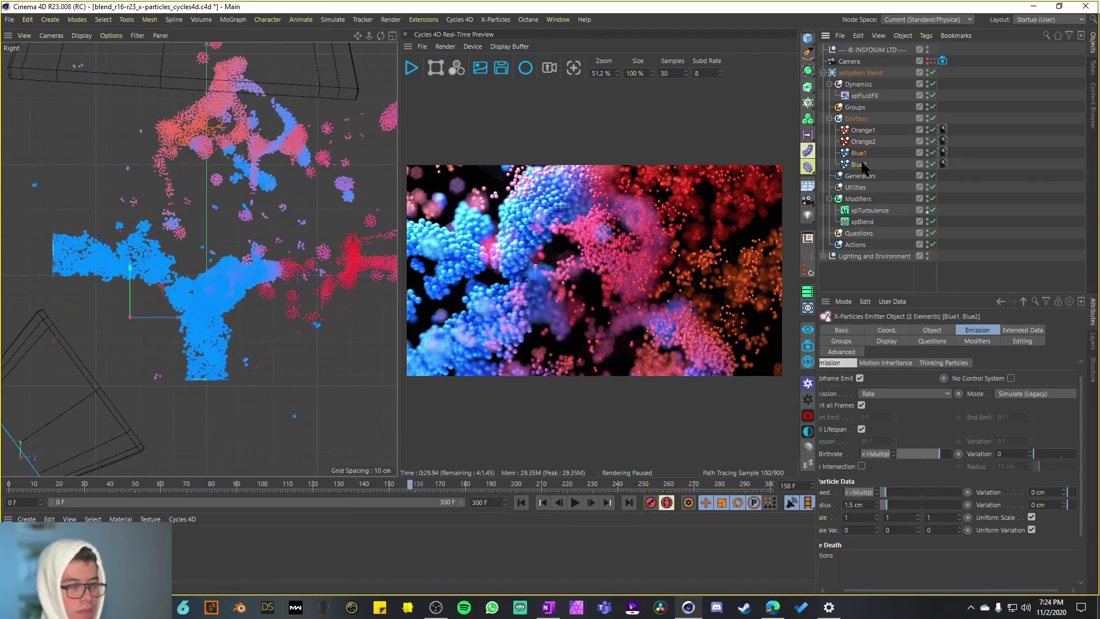
key(F1)
click(863, 130)
ctrl+click(863, 141)
click(575, 503)
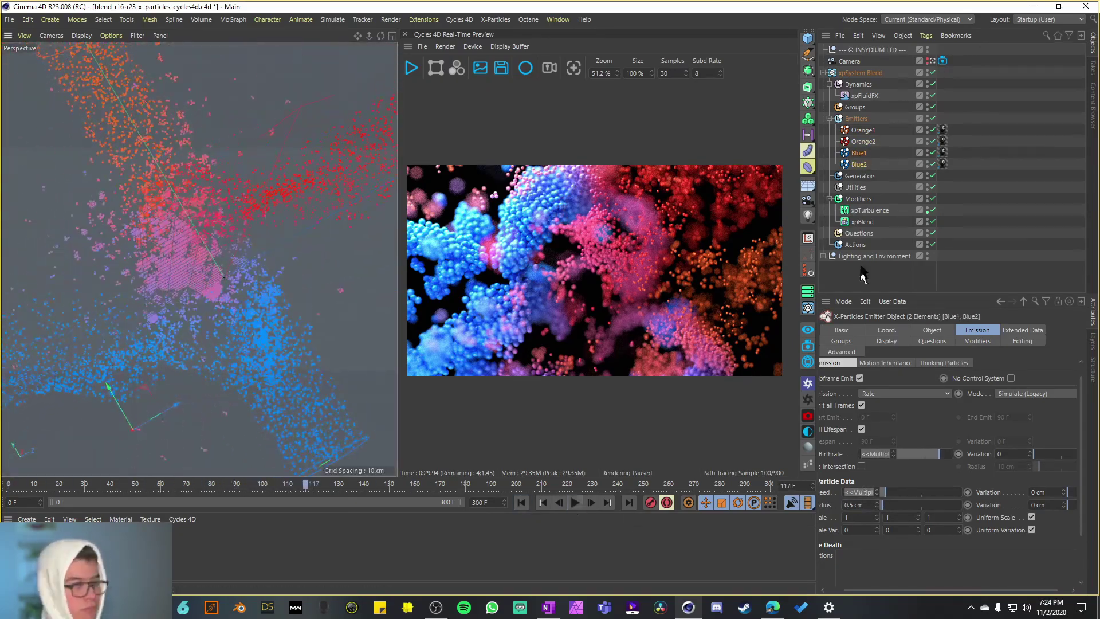
Step: Set the Blue1 emitter's birthrate to 2000 and replay the simulation from the start
click(858, 153)
click(543, 503)
click(575, 502)
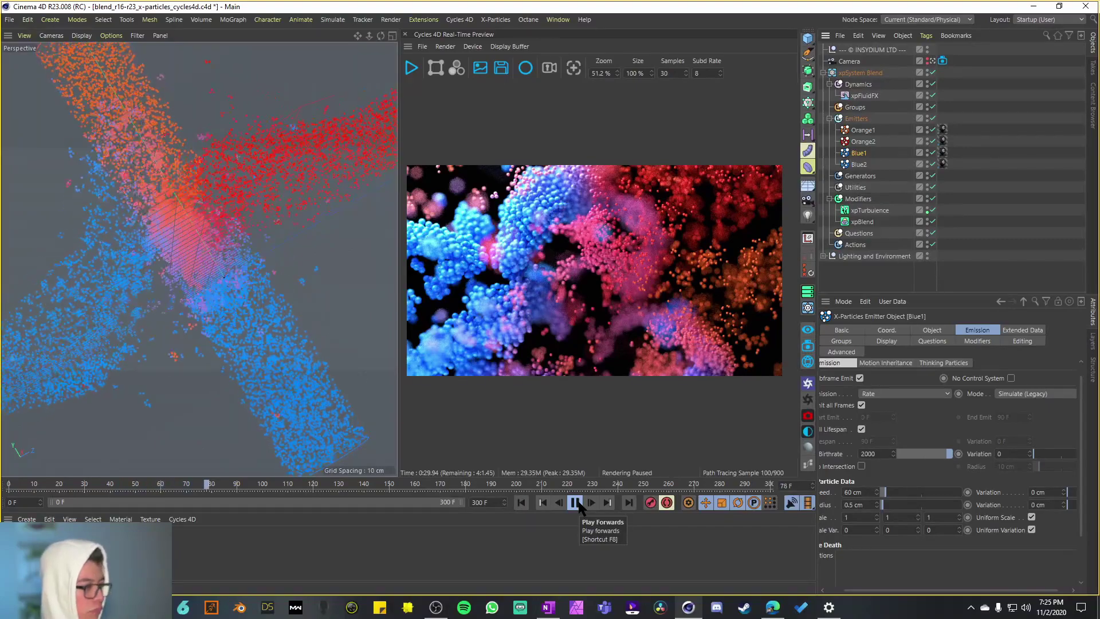
Step: Render the four-emitter collision in the Cycles 4D preview and save the project as blend_r16-r23_x-particles_cycles4d
click(411, 67)
click(411, 68)
key(ctrl+s)
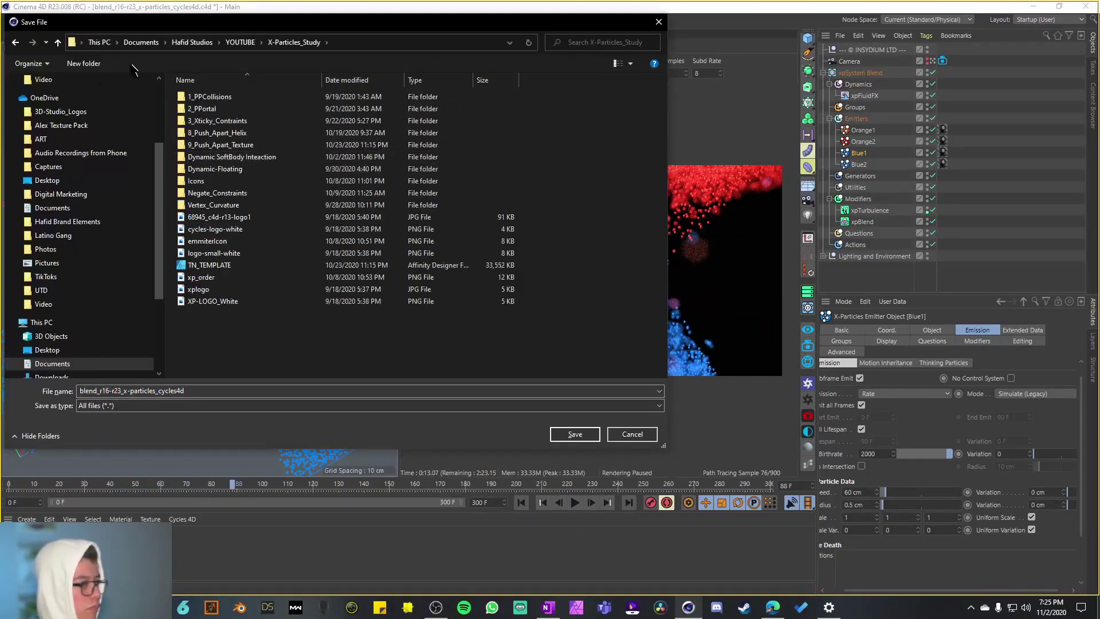
click(564, 425)
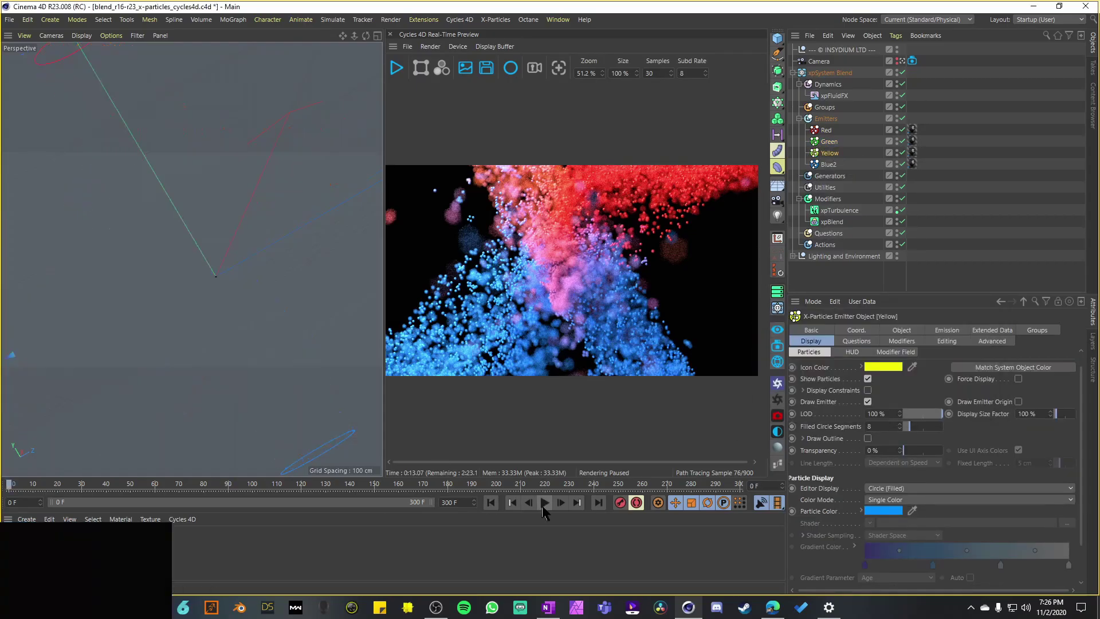
Step: Match the Red, Green and Yellow emitters' particle colors to their names, disable xpTurbulence, and replay the simulation
click(543, 504)
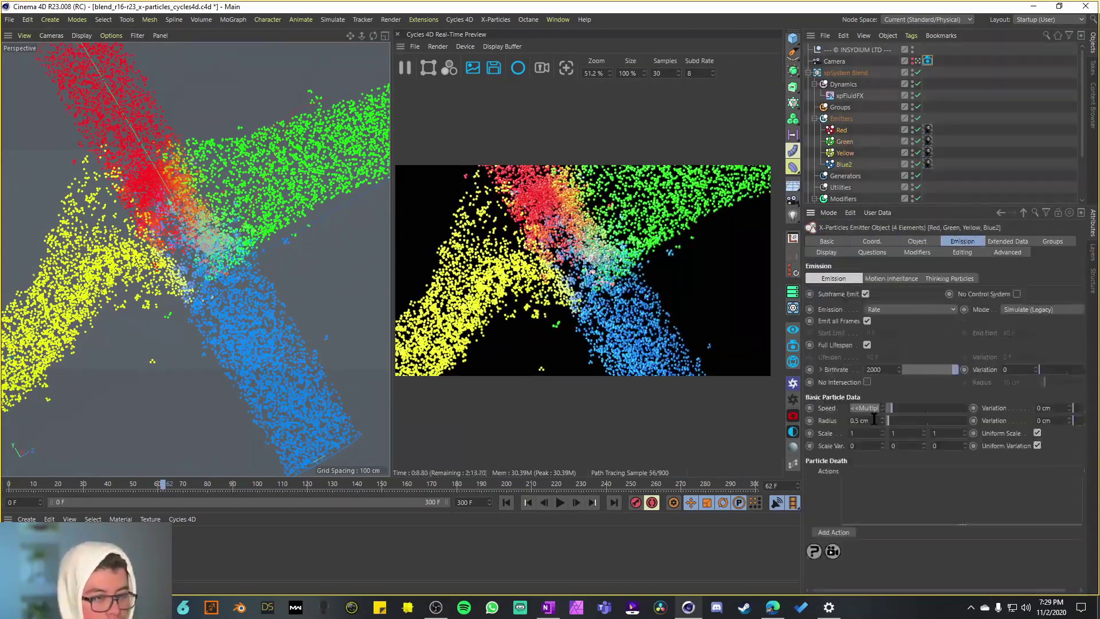
click(560, 502)
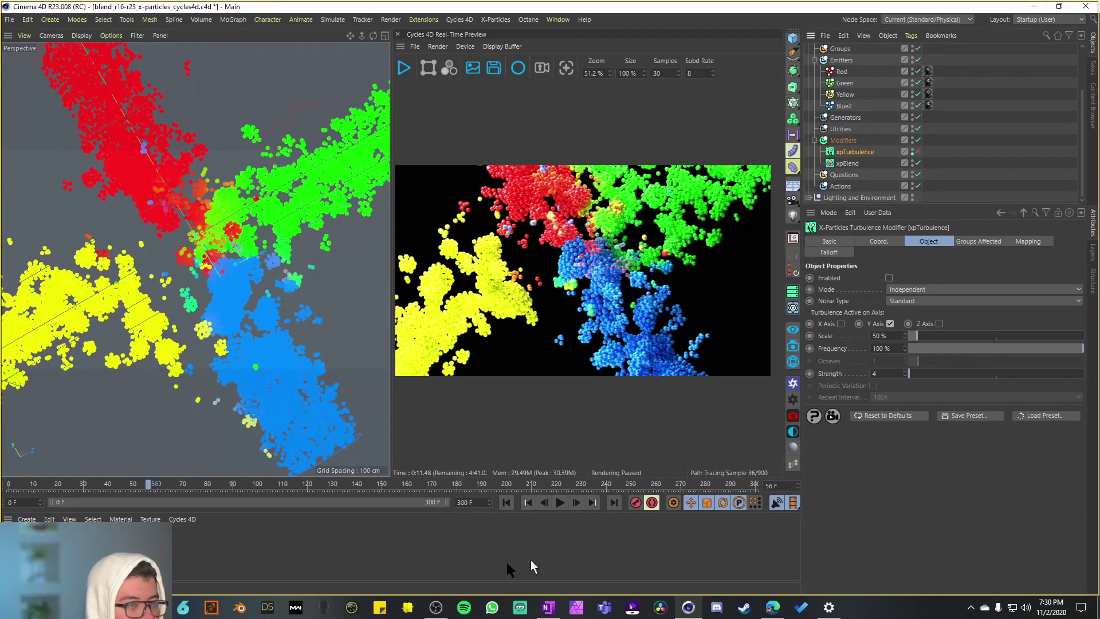
click(560, 502)
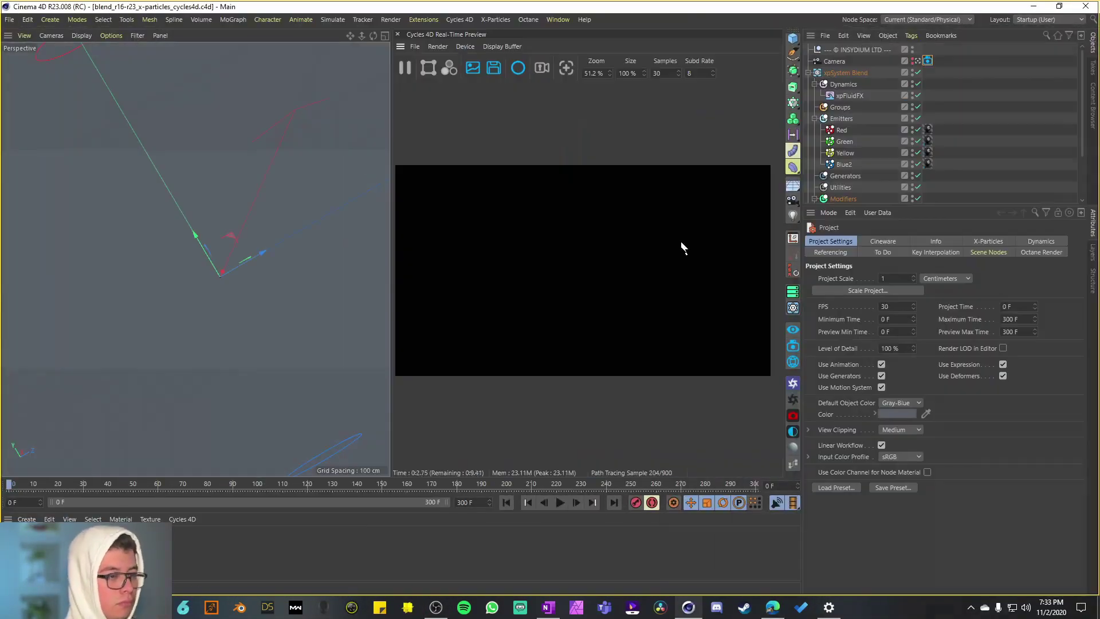
Step: Rename the four emitters C, M, Y and K, color them cyan, magenta, yellow and black, and play the simulation
double_click(843, 130)
text(c)
key(Return)
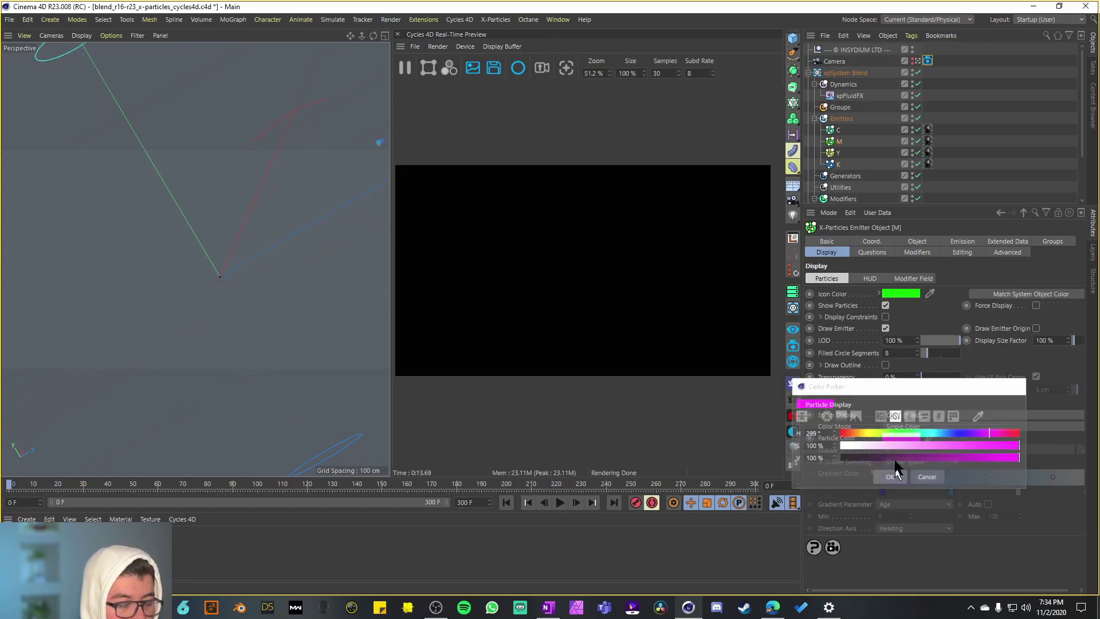
click(560, 503)
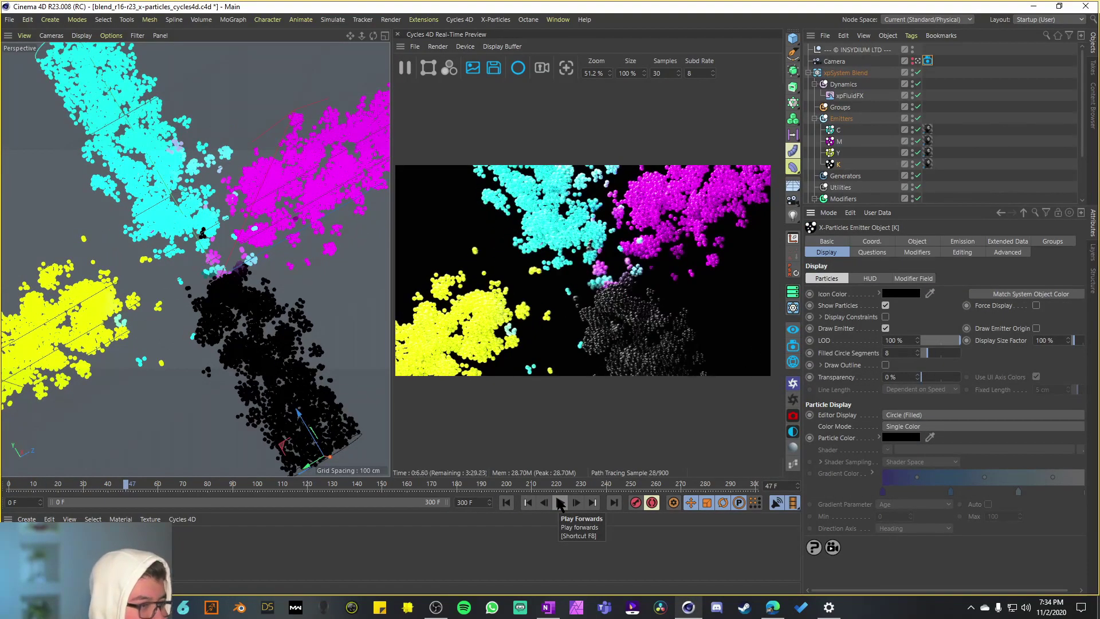
click(560, 503)
Step: Switch all four emitters to Hexagonal emission with a Dots editor display, and preview the resulting simulation
scroll(854, 192, down, 3)
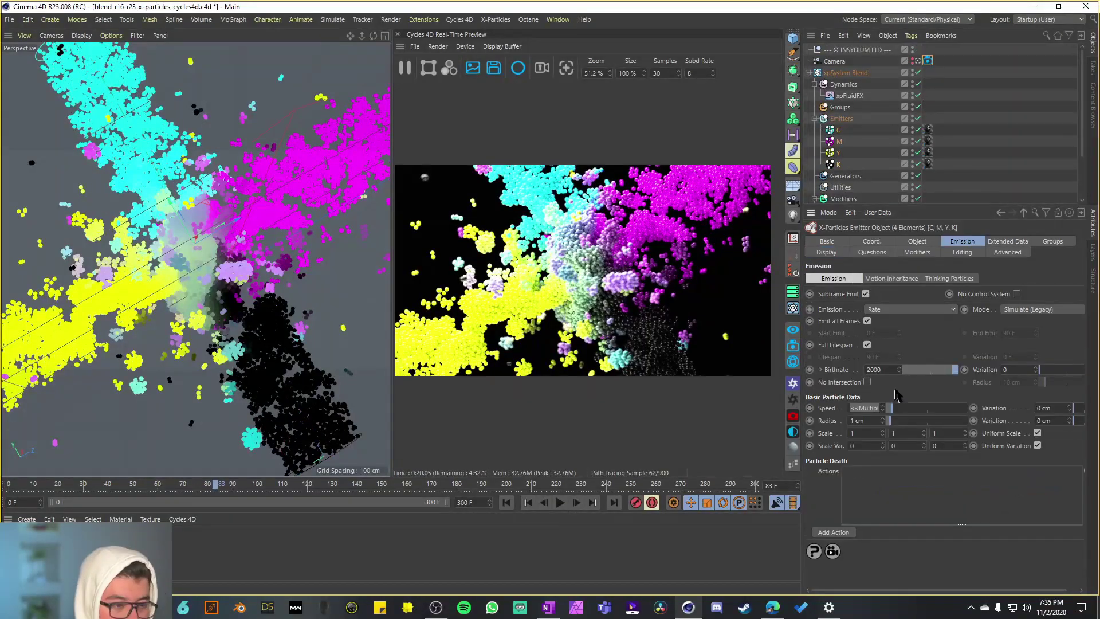
click(911, 310)
click(894, 344)
click(560, 503)
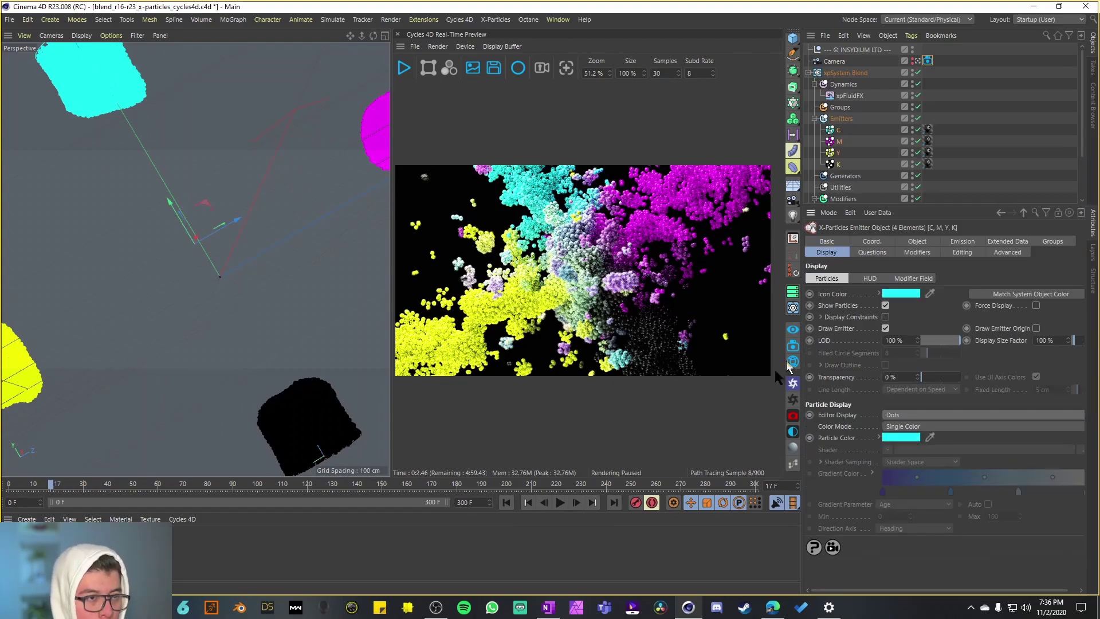
click(560, 503)
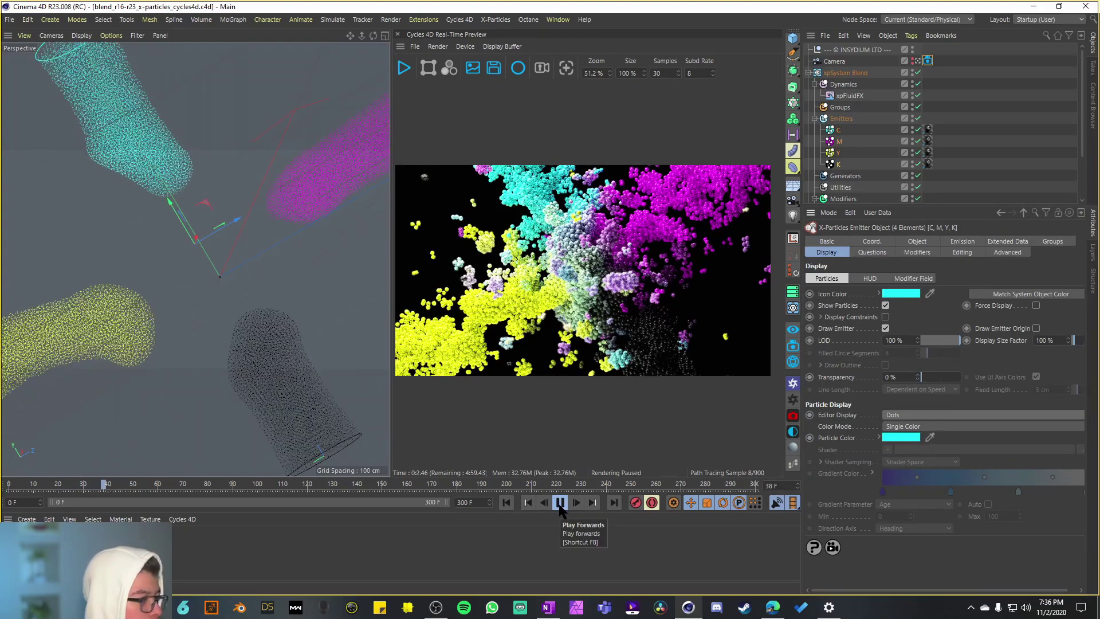
click(560, 503)
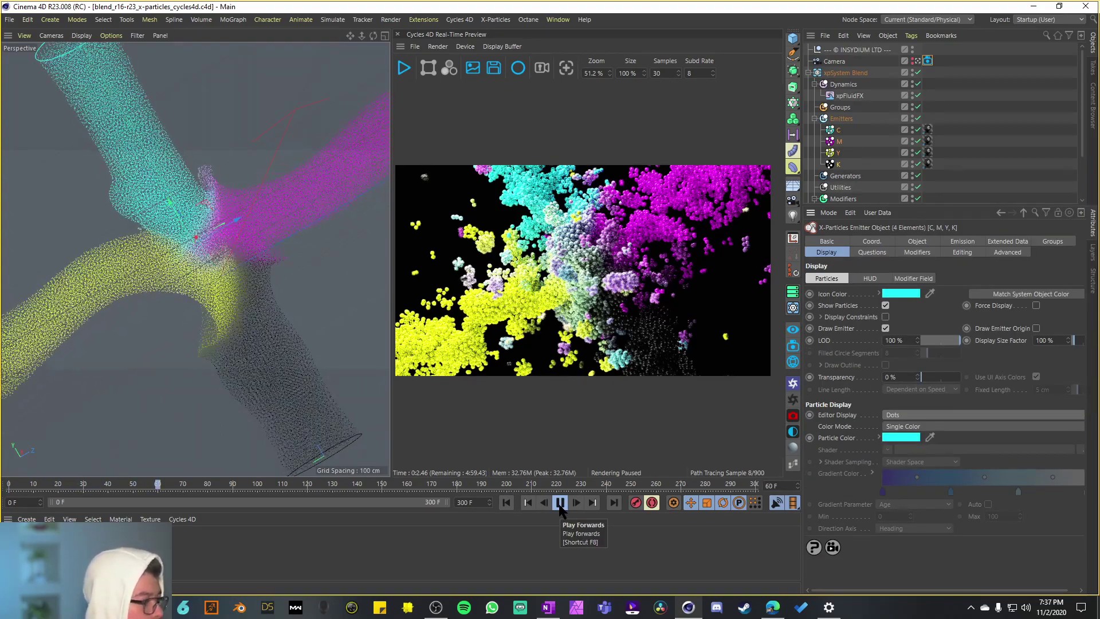
click(404, 68)
Step: Try a particle radius of 0.5 cm on all four emitters and replay the simulation
click(962, 241)
text(.5)
key(Return)
click(560, 503)
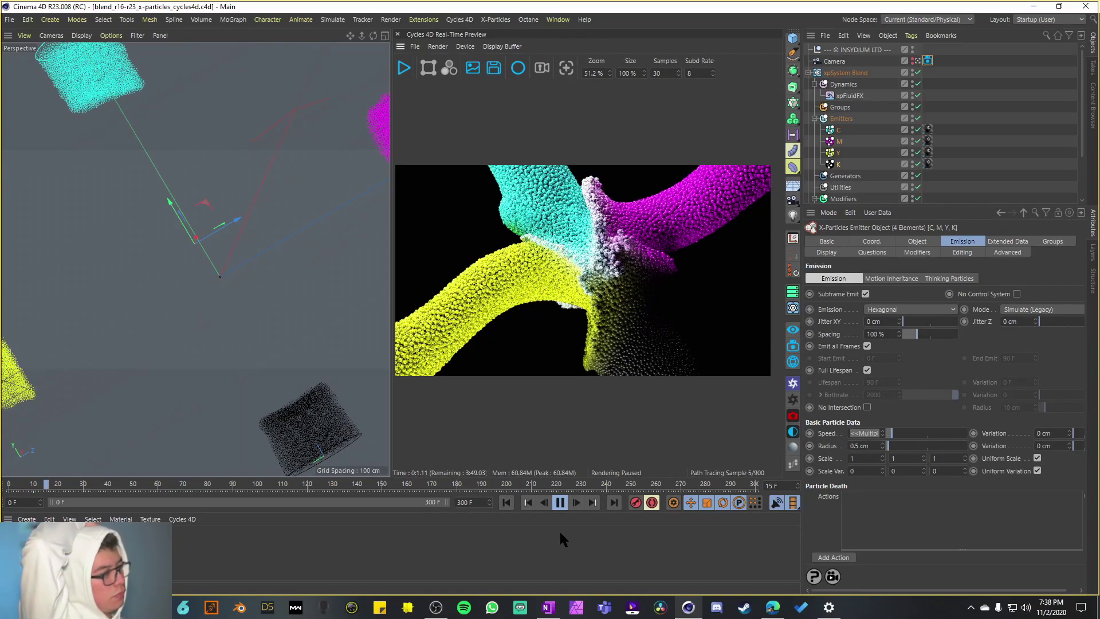
click(560, 503)
Step: Set the particle radius of all four emitters to 1.5 cm, replay the simulation, and render it in the preview
double_click(871, 445)
text(1.5)
key(Return)
click(560, 503)
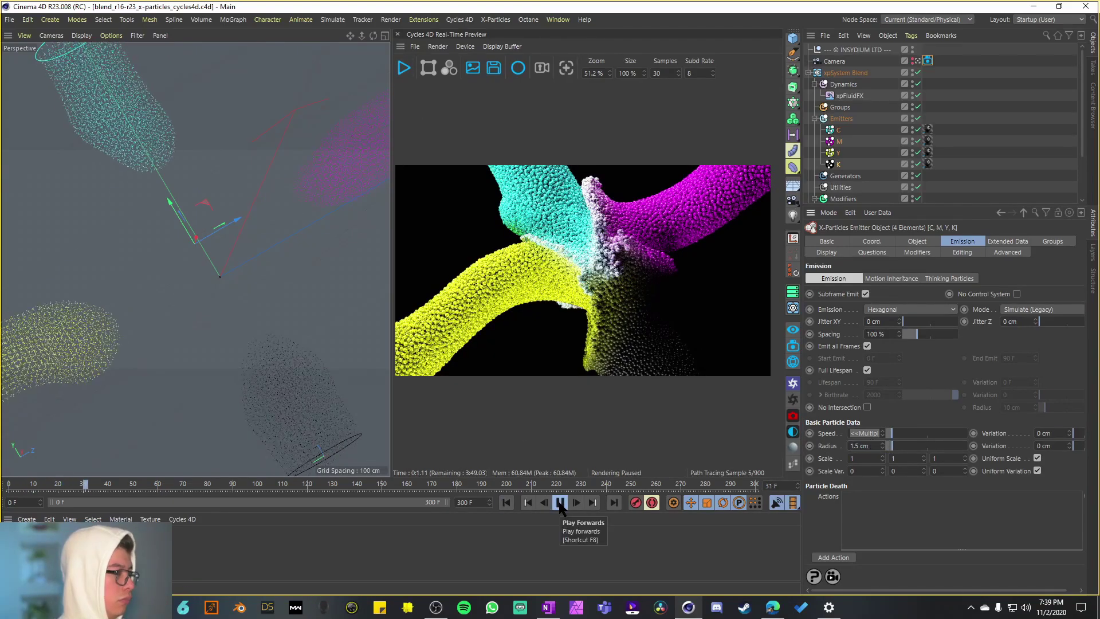
click(404, 69)
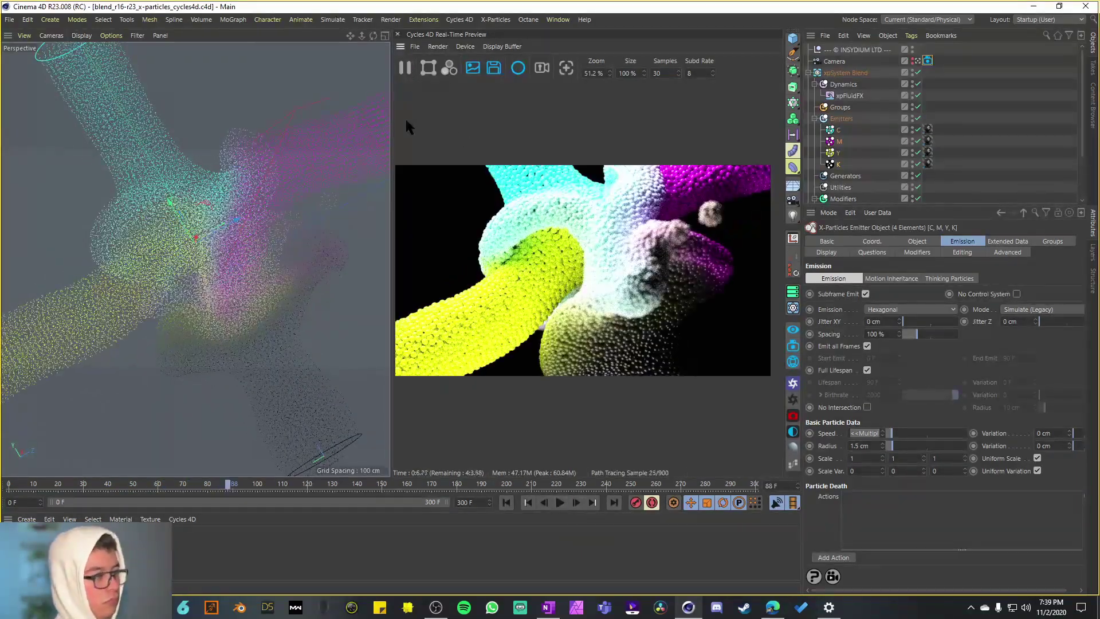
click(560, 503)
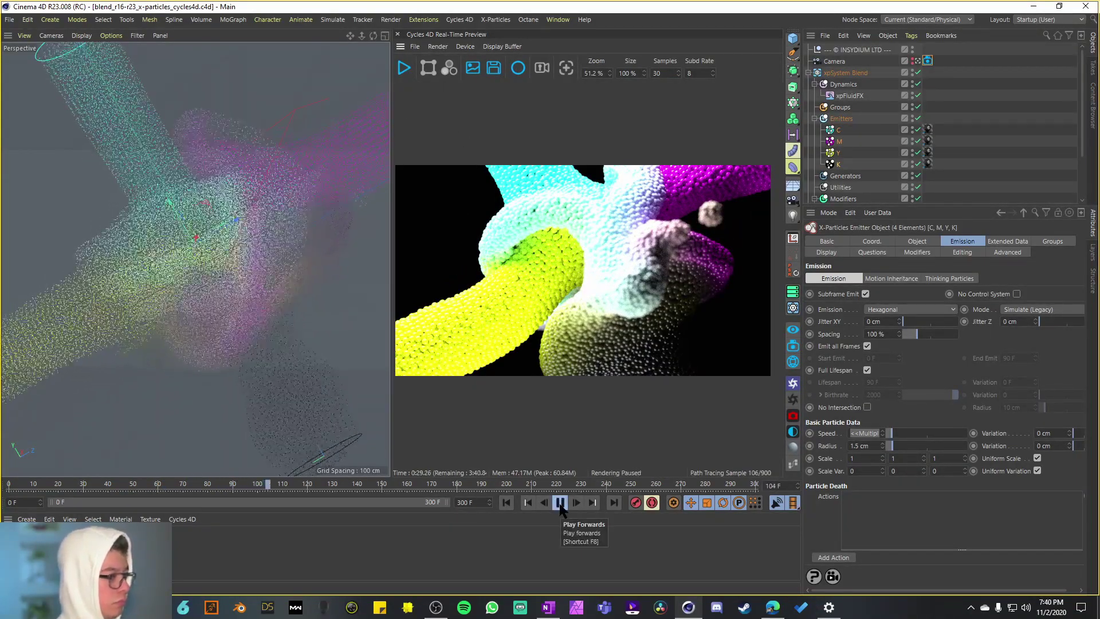
click(560, 503)
Step: Rename the C, M, Y and K emitters to R, B, G and Y
double_click(837, 153)
text(G)
key(Return)
click(838, 164)
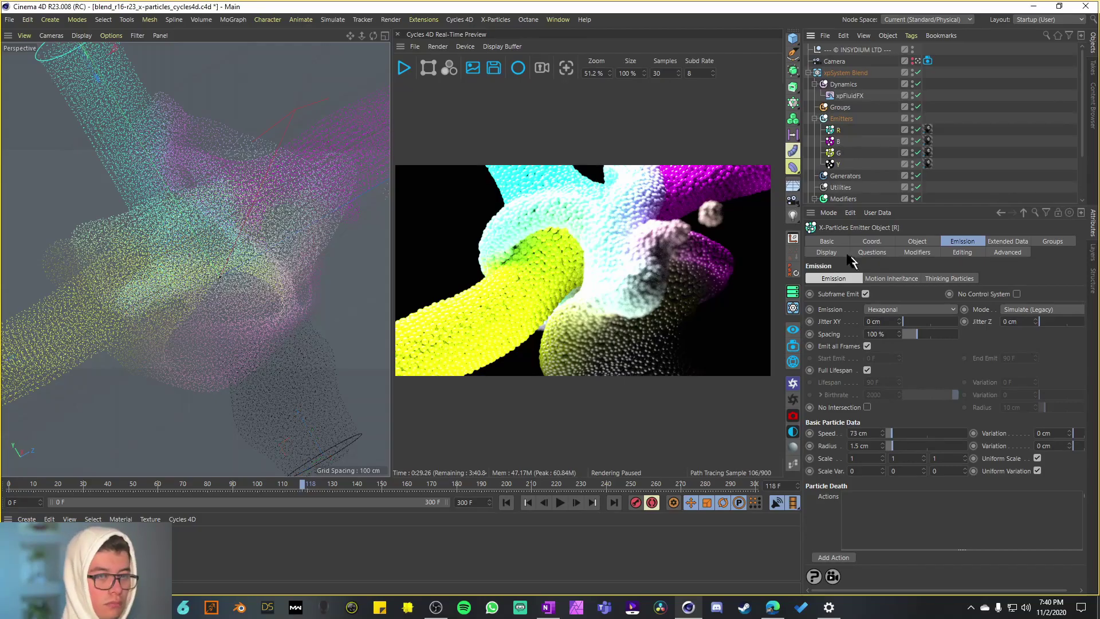
Step: Set the icon and particle colors of the R, B, G and Y emitters to red, blue, green and yellow, and rewind the timeline
click(826, 252)
click(901, 294)
click(875, 480)
click(506, 502)
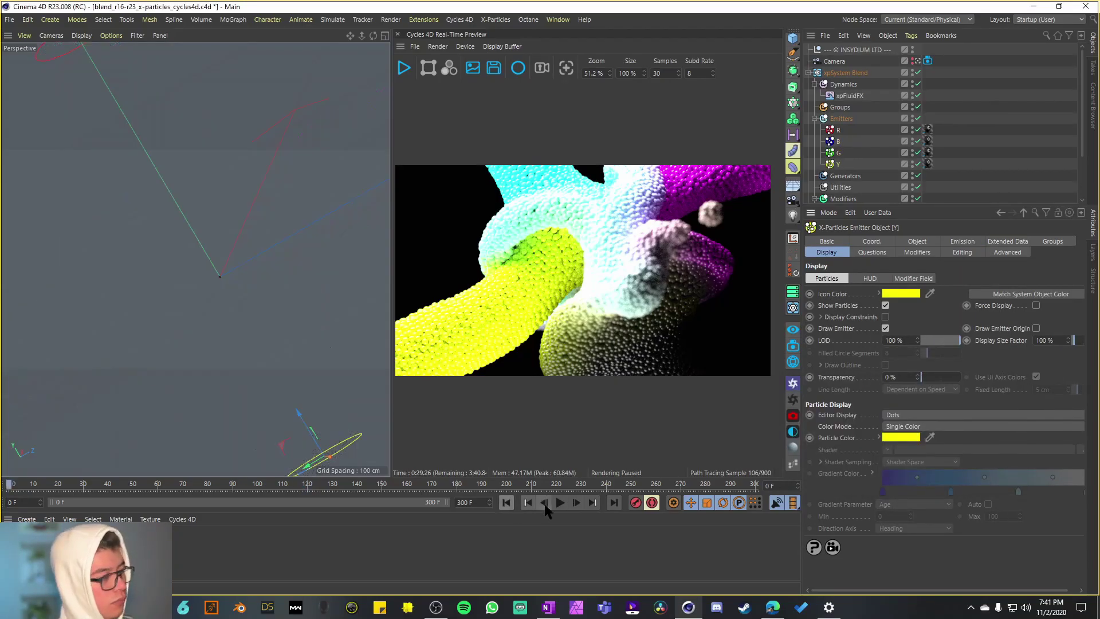
Step: Replay the recolored simulation from the start, and set the cySoftBox light's Strength to 8
click(559, 503)
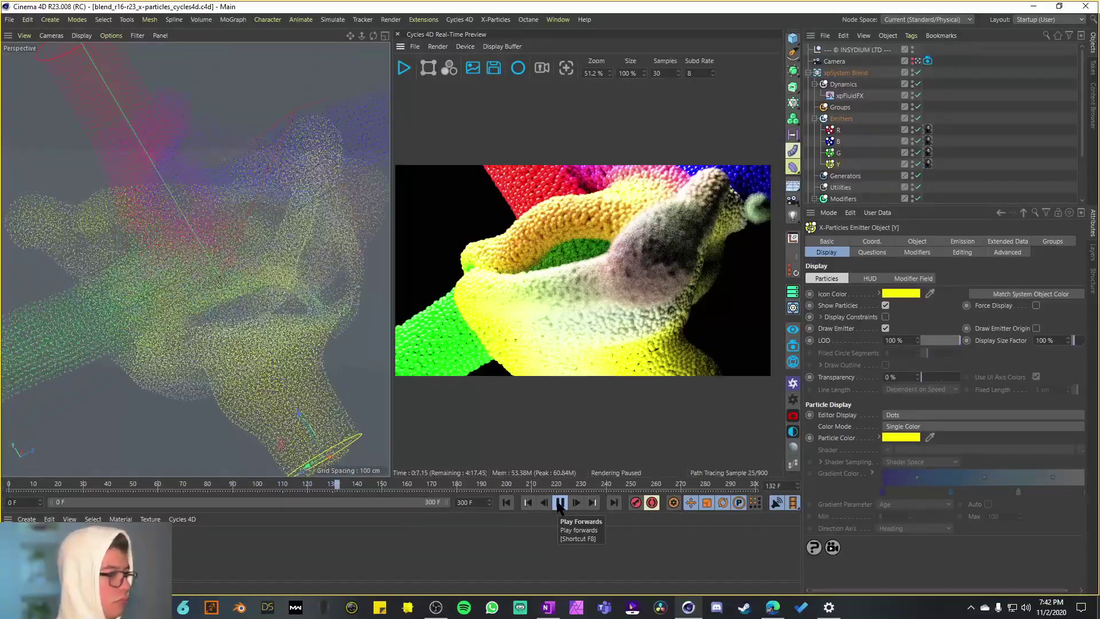
click(506, 502)
click(559, 503)
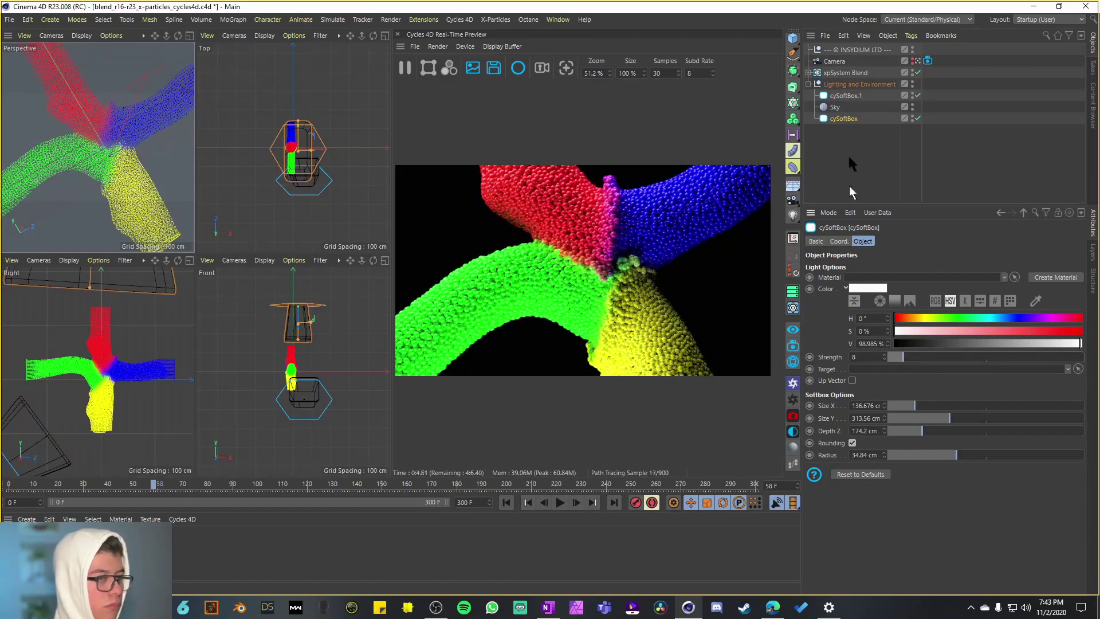
middle_click(87, 370)
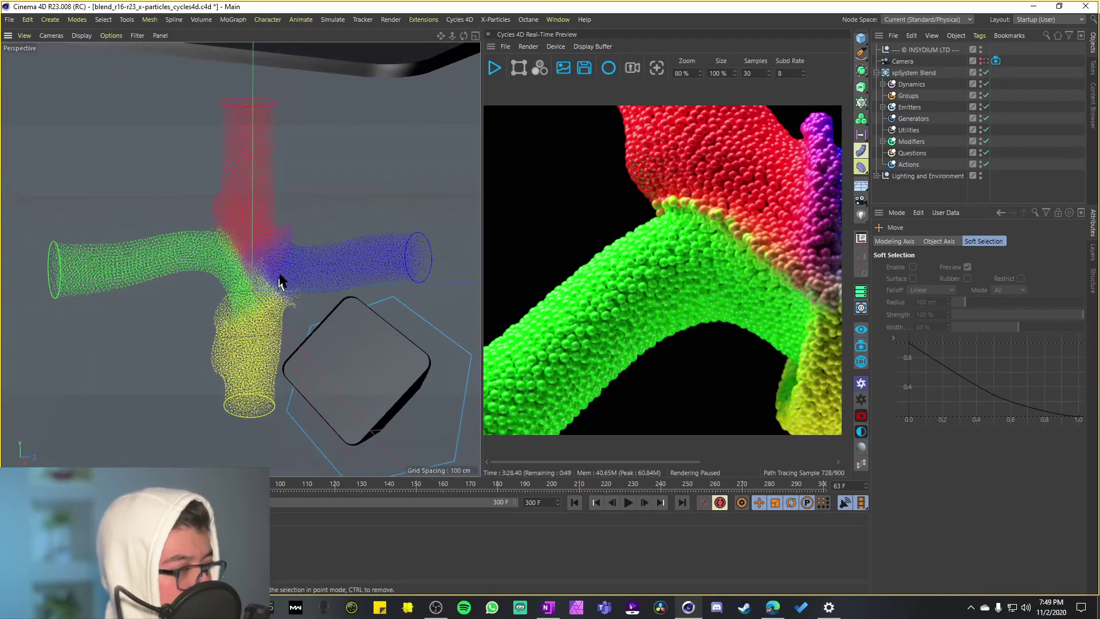
Step: Examine the particle streams and surrounding soft box lights in the Perspective view, and widen the Cycles 4D preview to show the full render
alt+drag(282, 275, 252, 275)
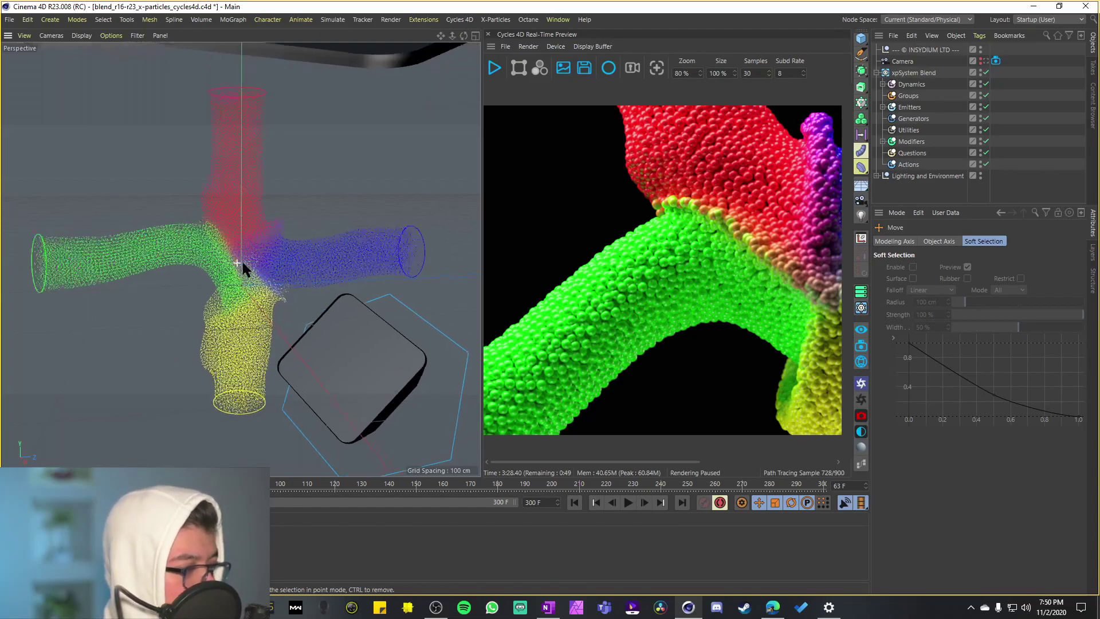
scroll(278, 268, up, 6)
scroll(275, 269, down, 6)
alt+drag(270, 290, 278, 315)
scroll(289, 309, down, 5)
scroll(277, 315, up, 3)
drag(482, 258, 214, 258)
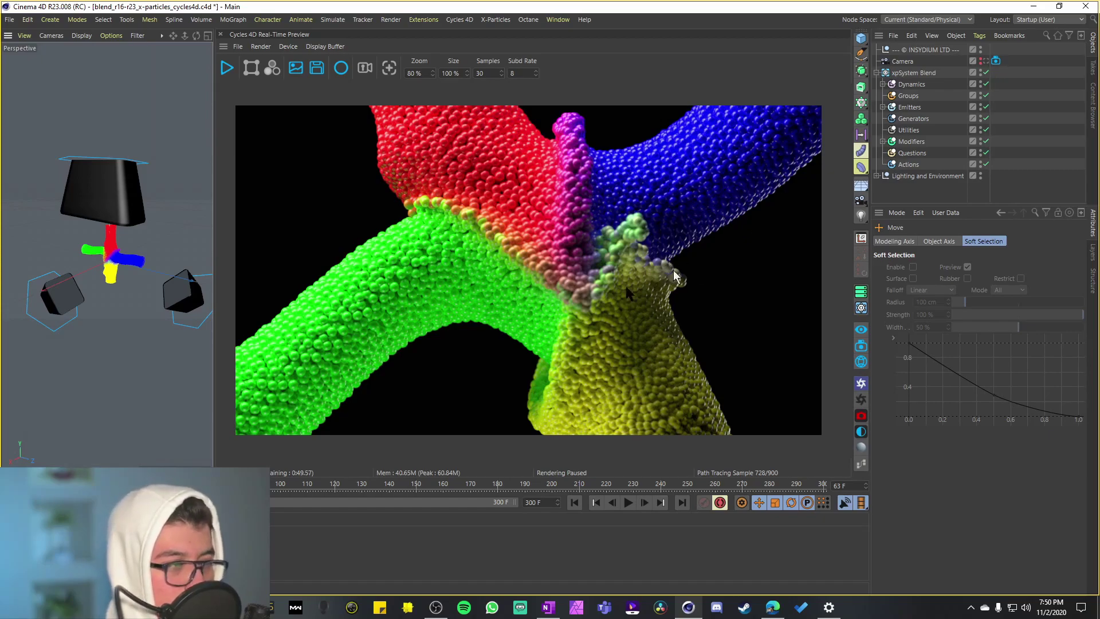
Step: Expand the Emitters group, select the R, B, G and Y emitters, and show their shared Emission settings
click(882, 107)
click(906, 118)
shift+click(907, 152)
click(1031, 241)
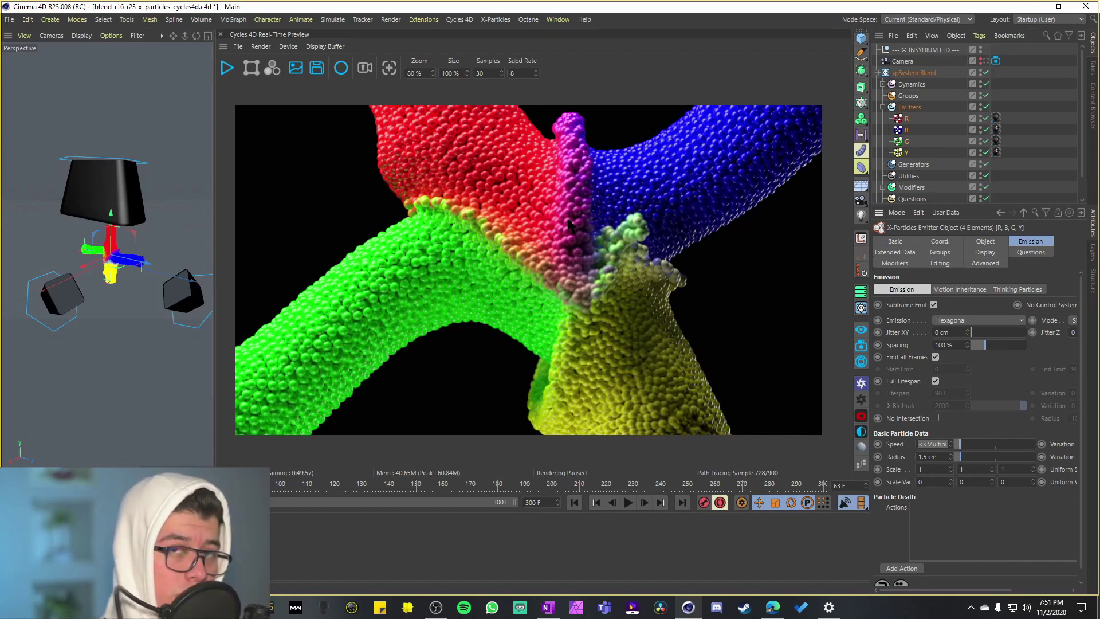
key(Left)
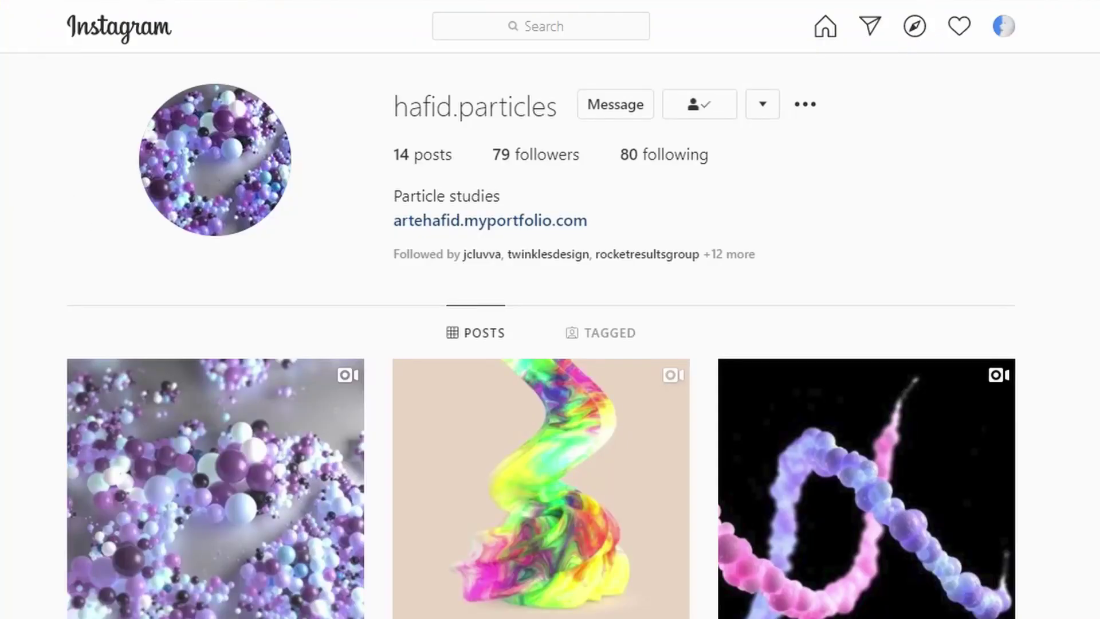
Step: Switch to the Instagram profile and browse its particle study posts
scroll(541, 336, down, 7)
scroll(541, 336, down, 7)
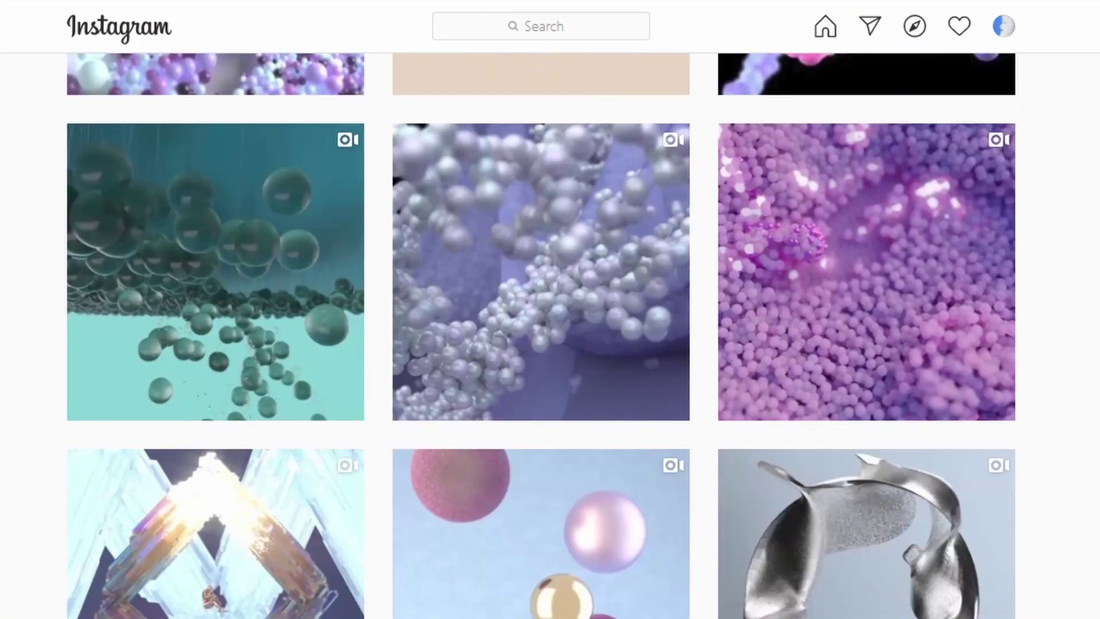